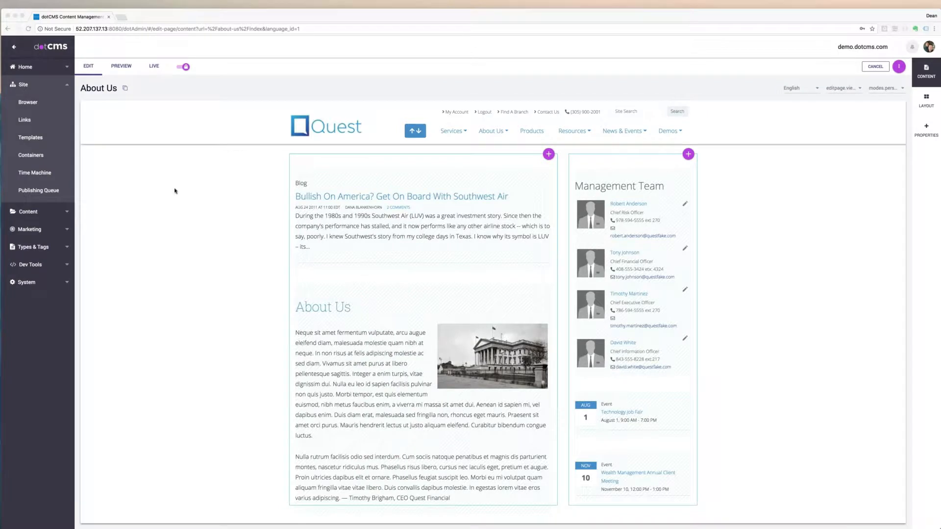
- Open the site browser to view the folder tree of demo.dotcms.com
{"action": "left_click", "coordinate": [164, 198]}
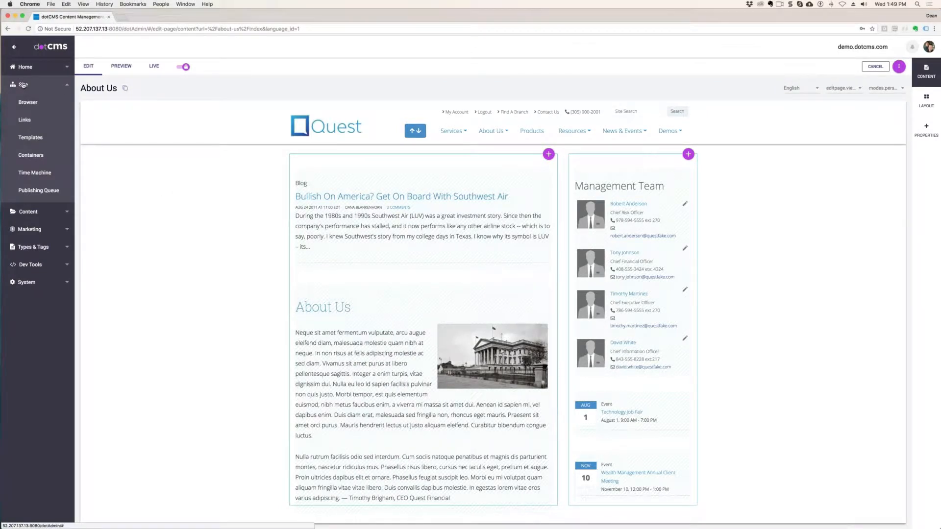
{"action": "left_click", "coordinate": [28, 103]}
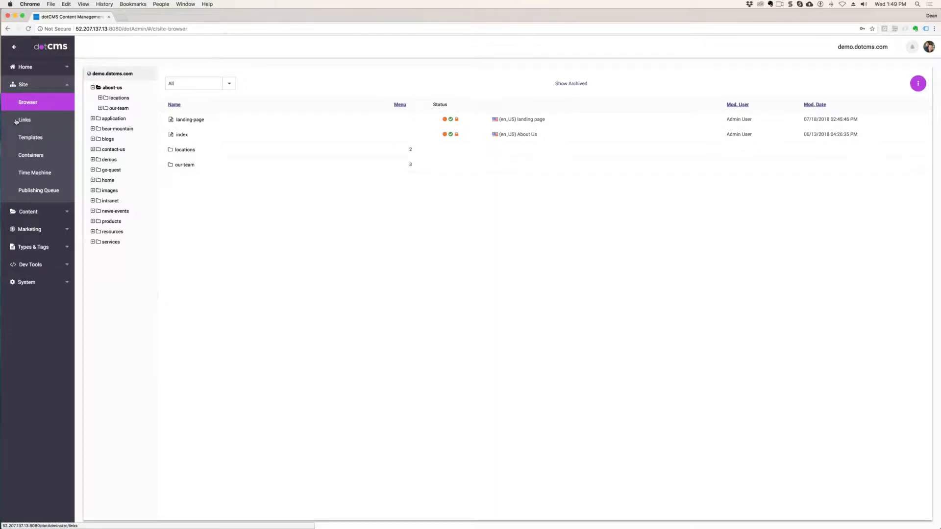
{"action": "left_click", "coordinate": [28, 212]}
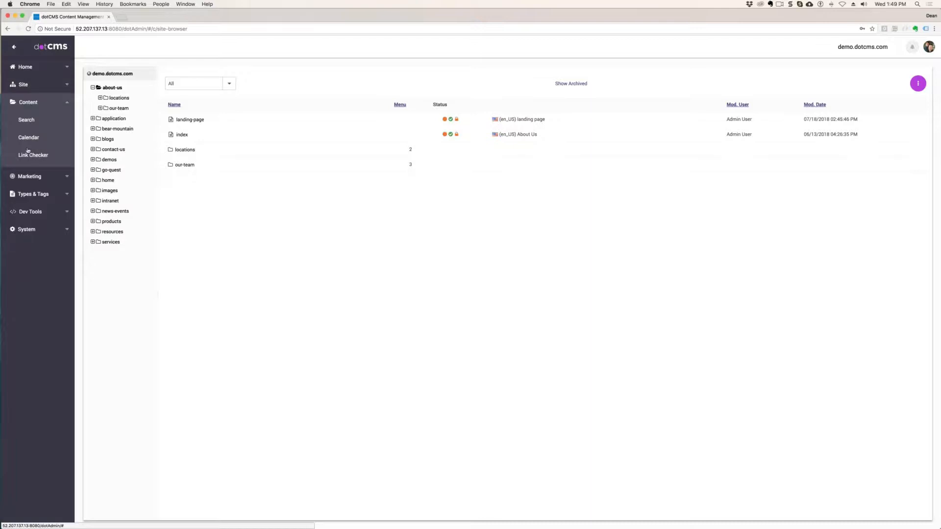
{"action": "left_click", "coordinate": [30, 85]}
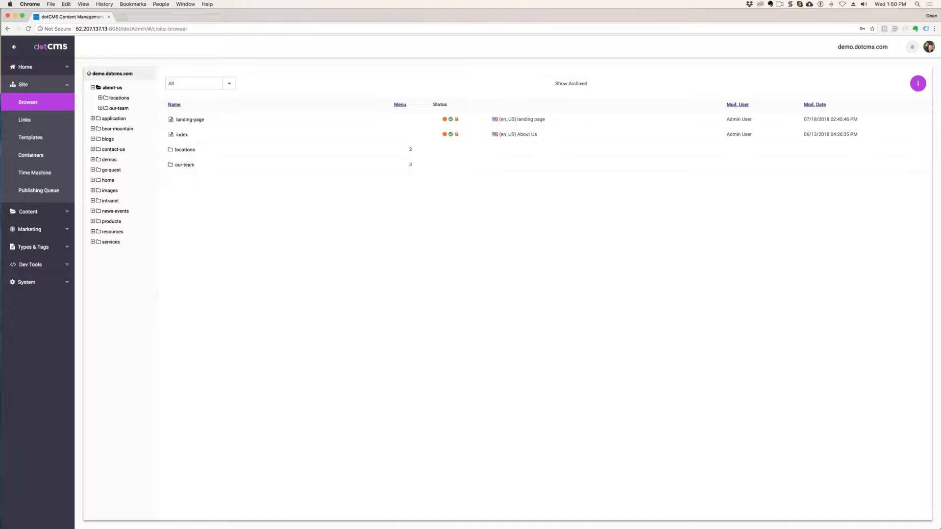
- Add a top-level folder to demo.dotcms.com titled Training and enable showing it on the menu
{"action": "right_click", "coordinate": [112, 74]}
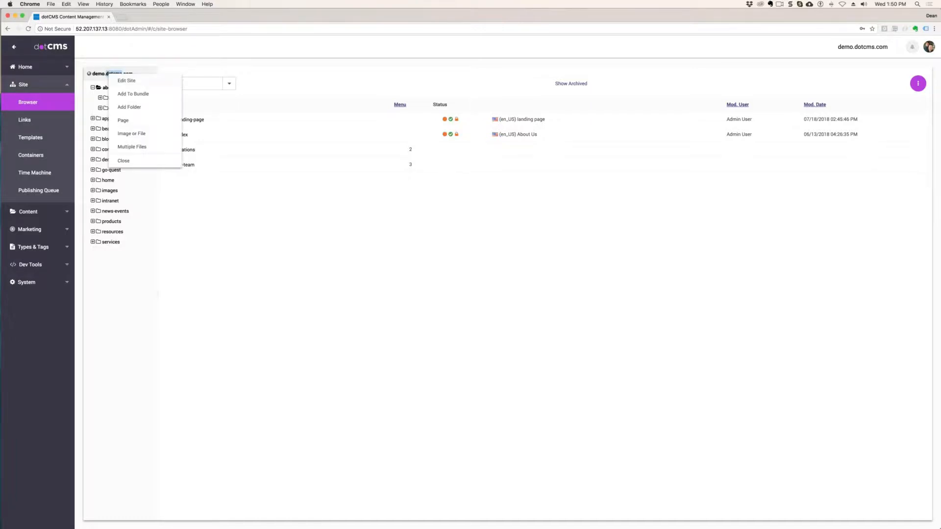
{"action": "left_click", "coordinate": [130, 109]}
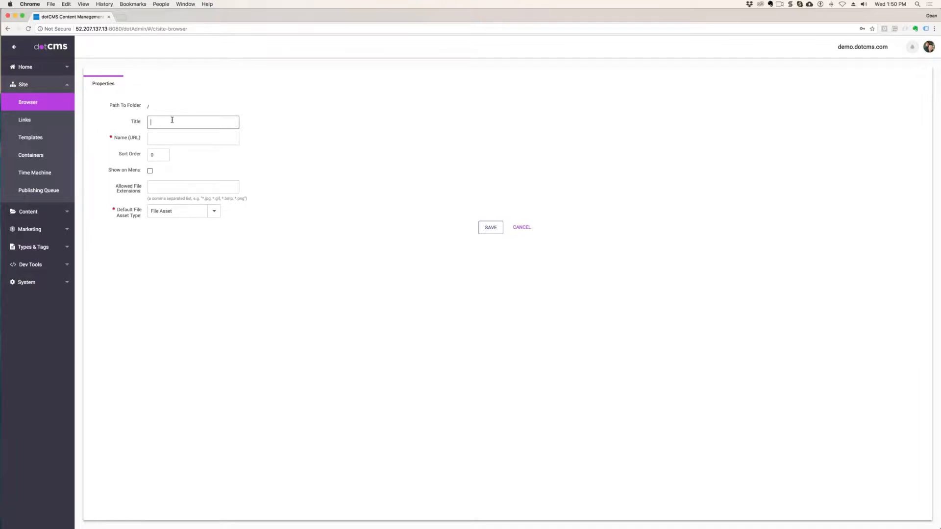
{"action": "type", "text": "Training"}
{"action": "left_click", "coordinate": [150, 171]}
{"action": "left_click_drag", "start_coordinate": [137, 169], "coordinate": [107, 169]}
{"action": "double_click", "coordinate": [170, 122]}
{"action": "key", "text": "Tab"}
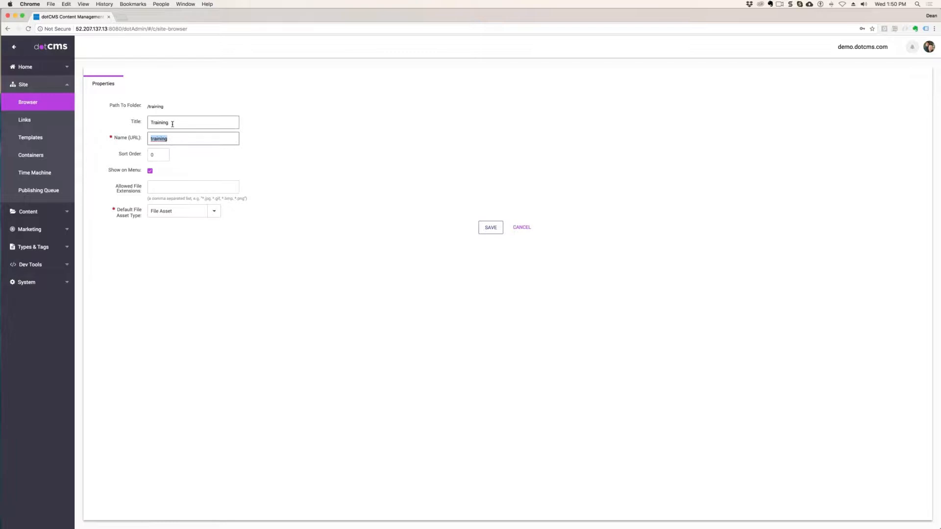
{"action": "left_click", "coordinate": [173, 139]}
{"action": "left_click", "coordinate": [179, 123]}
{"action": "type", "text": "asdfasd"}
{"action": "key", "text": "BackSpace"}
{"action": "key", "text": "BackSpace"}
{"action": "key", "text": "BackSpace"}
{"action": "key", "text": "BackSpace"}
{"action": "key", "text": "BackSpace"}
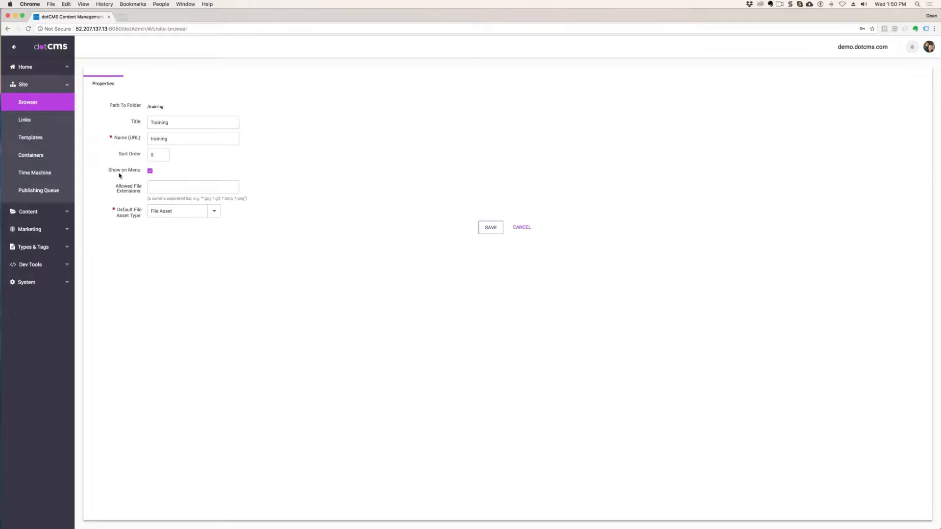
{"action": "left_click_drag", "start_coordinate": [128, 170], "coordinate": [110, 169]}
- Try limiting the folder's allowed file extensions to *.pdf,*.png,*.jpg, and clear the restriction again
{"action": "left_click_drag", "start_coordinate": [142, 192], "coordinate": [108, 185]}
{"action": "left_click", "coordinate": [204, 188]}
{"action": "double_click", "coordinate": [164, 122]}
{"action": "left_click", "coordinate": [193, 187]}
{"action": "left_click", "coordinate": [202, 122]}
{"action": "double_click", "coordinate": [159, 123]}
{"action": "left_click", "coordinate": [171, 187]}
{"action": "type", "text": ".pd"}
{"action": "type", "text": "f,*.png"}
{"action": "type", "text": ",*.jpg"}
{"action": "left_click_drag", "start_coordinate": [161, 187], "coordinate": [150, 188]}
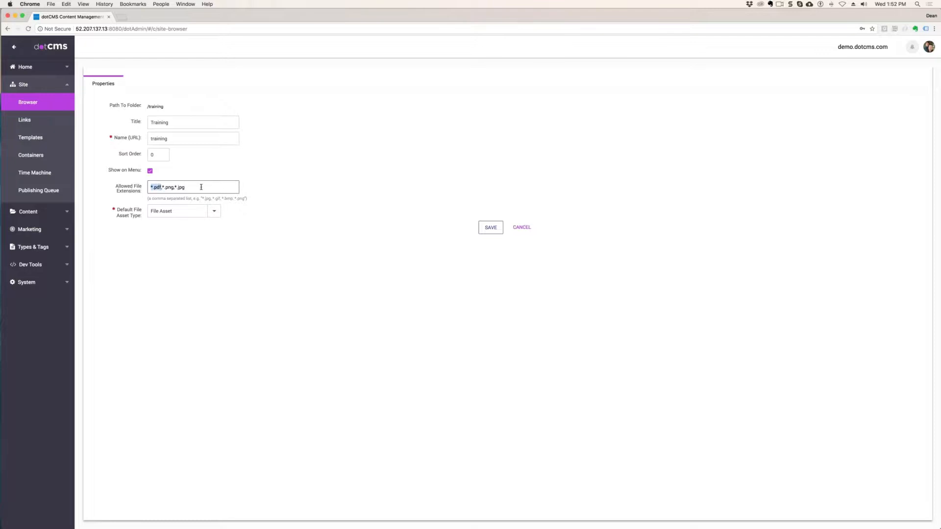
{"action": "left_click", "coordinate": [173, 187]}
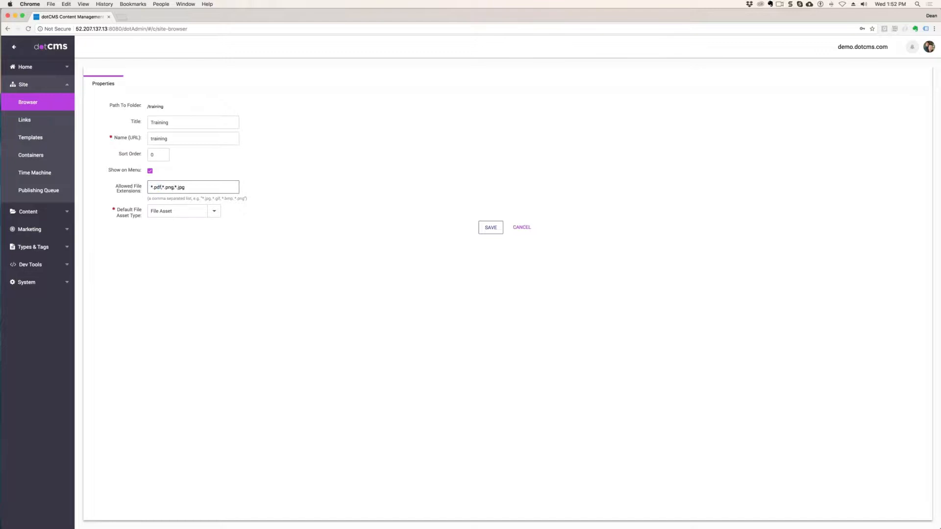
{"action": "left_click", "coordinate": [184, 187]}
{"action": "key", "text": "super+a"}
{"action": "key", "text": "BackSpace"}
{"action": "left_click", "coordinate": [350, 167]}
- Try Video and Document as the folder's default file asset type
{"action": "left_click_drag", "start_coordinate": [193, 198], "coordinate": [250, 200]}
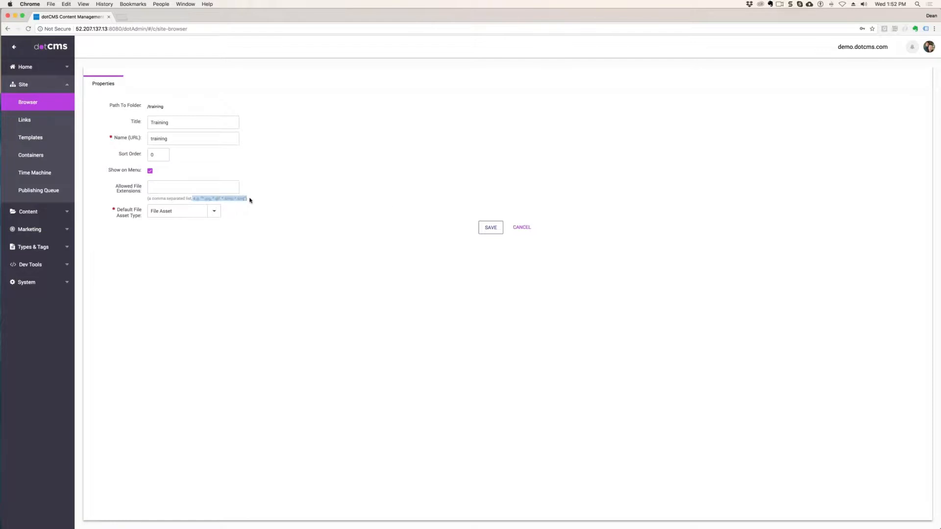
{"action": "left_click", "coordinate": [359, 199]}
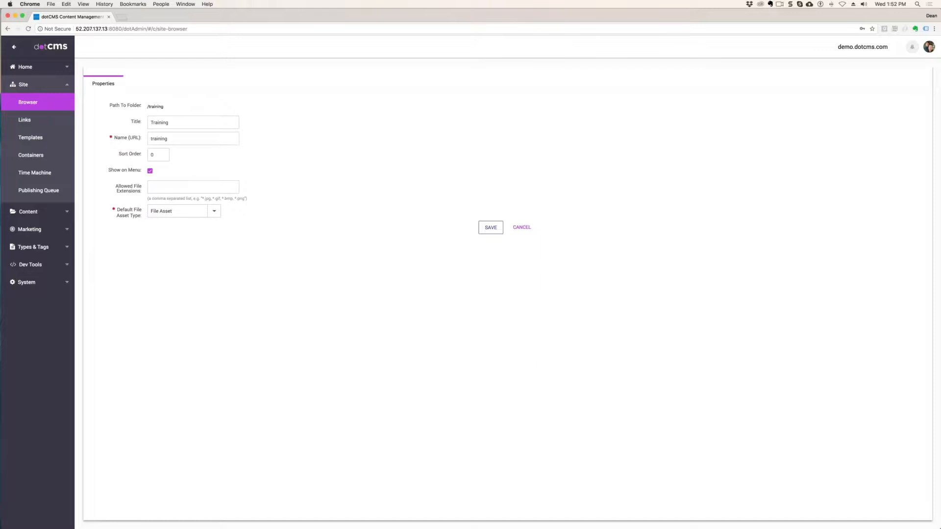
{"action": "left_click", "coordinate": [215, 213]}
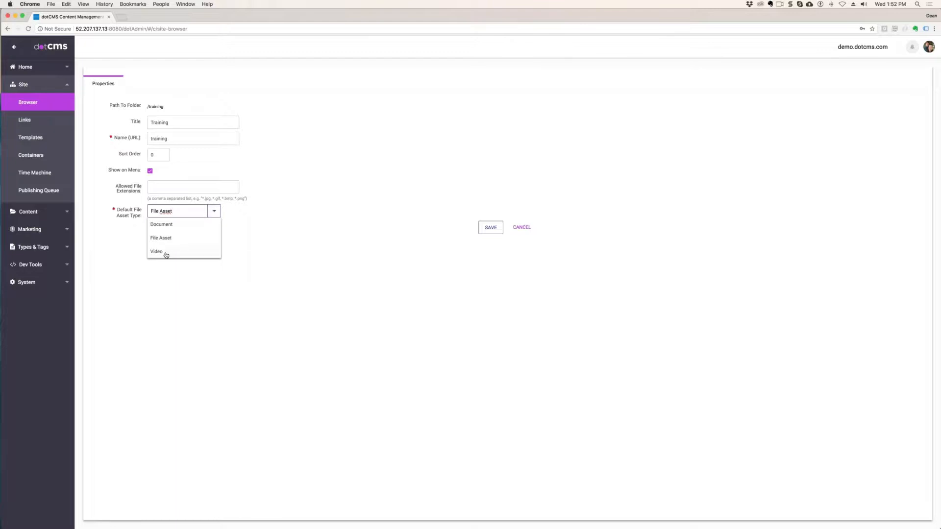
{"action": "left_click", "coordinate": [164, 254]}
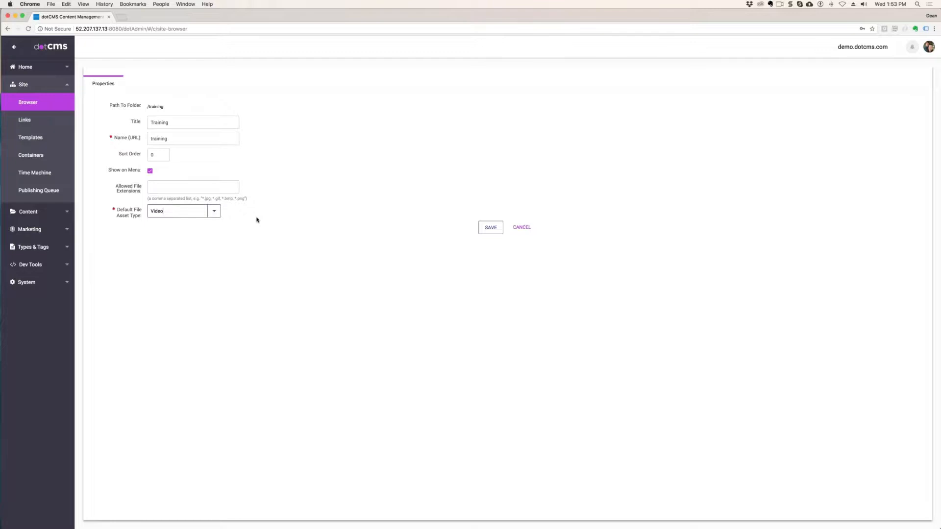
{"action": "left_click", "coordinate": [216, 211]}
{"action": "left_click", "coordinate": [160, 224]}
- Set the default file asset type to File Asset and save the Training folder
{"action": "left_click", "coordinate": [214, 212]}
{"action": "left_click", "coordinate": [175, 238]}
{"action": "left_click", "coordinate": [394, 180]}
{"action": "left_click", "coordinate": [492, 229]}
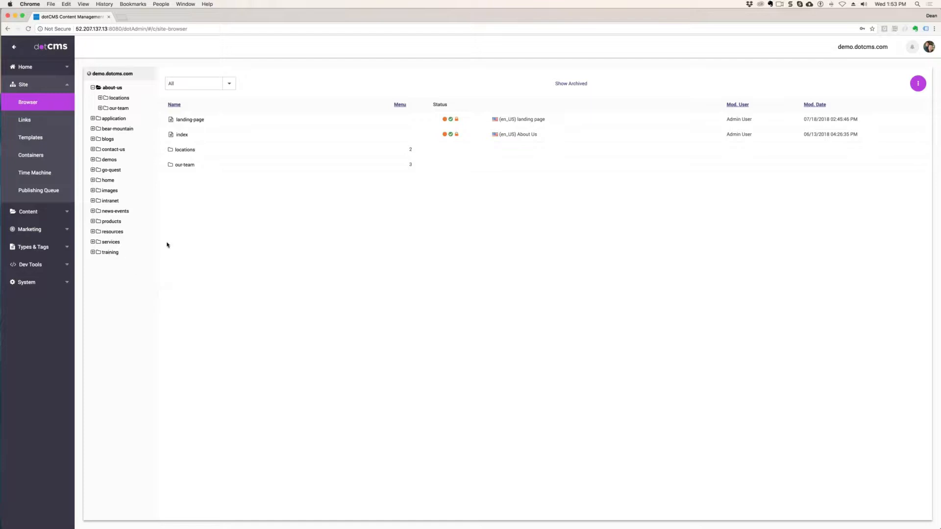
- Create a subfolder in the training folder titled with the instructor's name, show it on the menu, and save it
{"action": "right_click", "coordinate": [111, 251]}
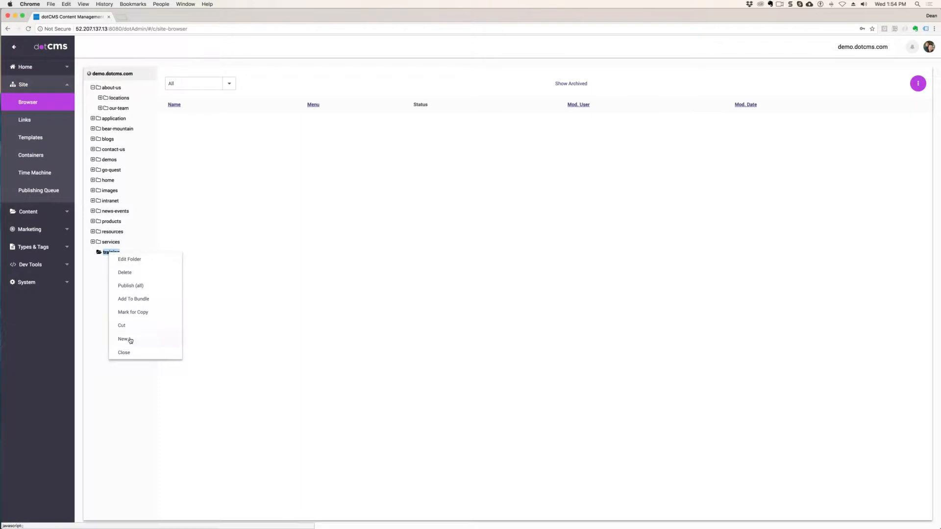
{"action": "mouse_move", "coordinate": [131, 340]}
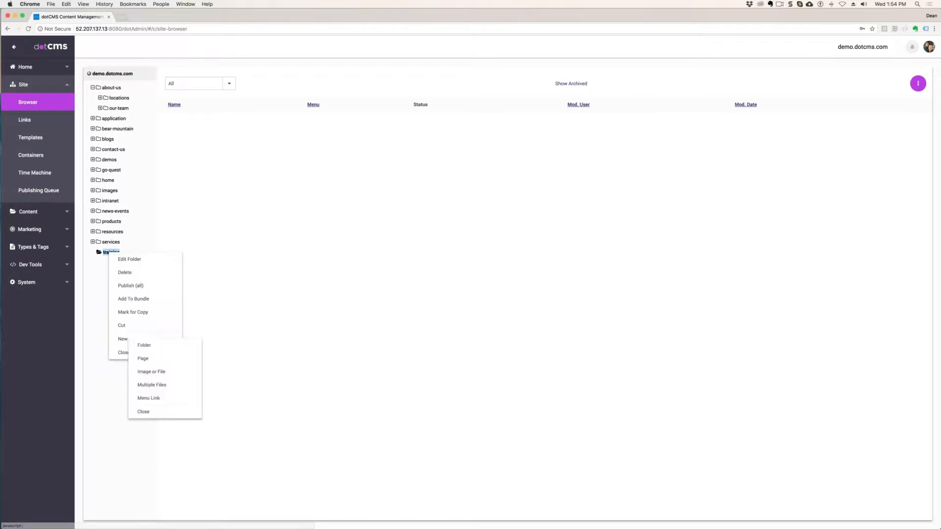
{"action": "left_click", "coordinate": [150, 347]}
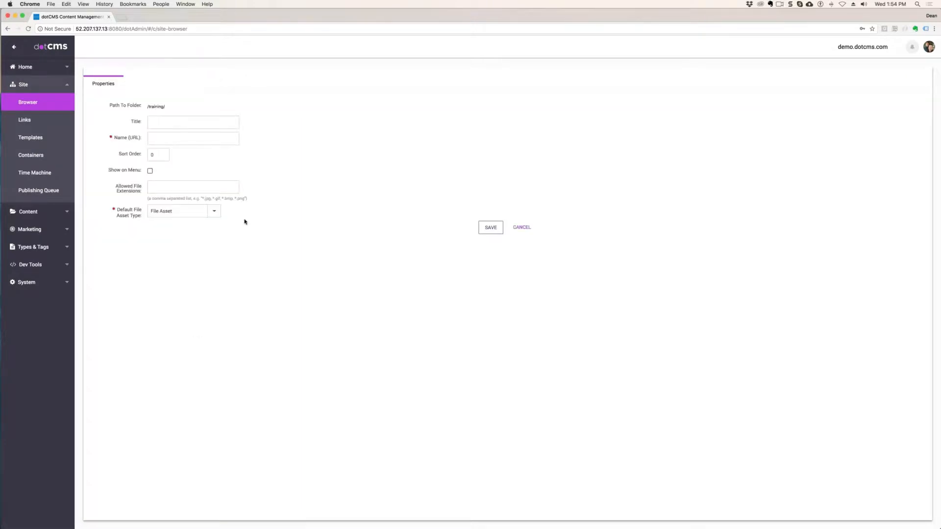
{"action": "left_click", "coordinate": [168, 120]}
{"action": "type", "text": "DeanG"}
{"action": "left_click", "coordinate": [191, 137]}
{"action": "left_click_drag", "start_coordinate": [137, 169], "coordinate": [106, 170]}
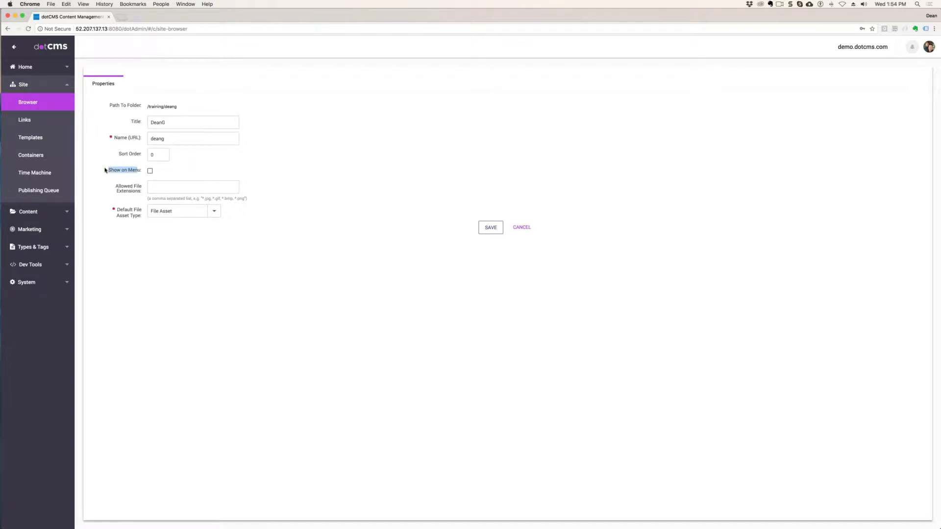
{"action": "left_click", "coordinate": [150, 170]}
{"action": "left_click", "coordinate": [496, 227]}
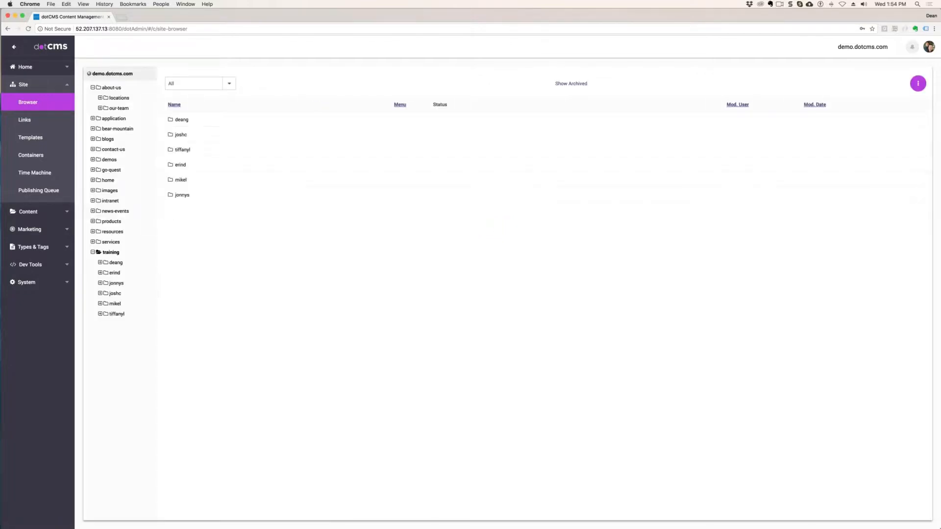
- Add and save another training subfolder, titled with the instructor's first name and last initial and shown on the menu
{"action": "right_click", "coordinate": [113, 252]}
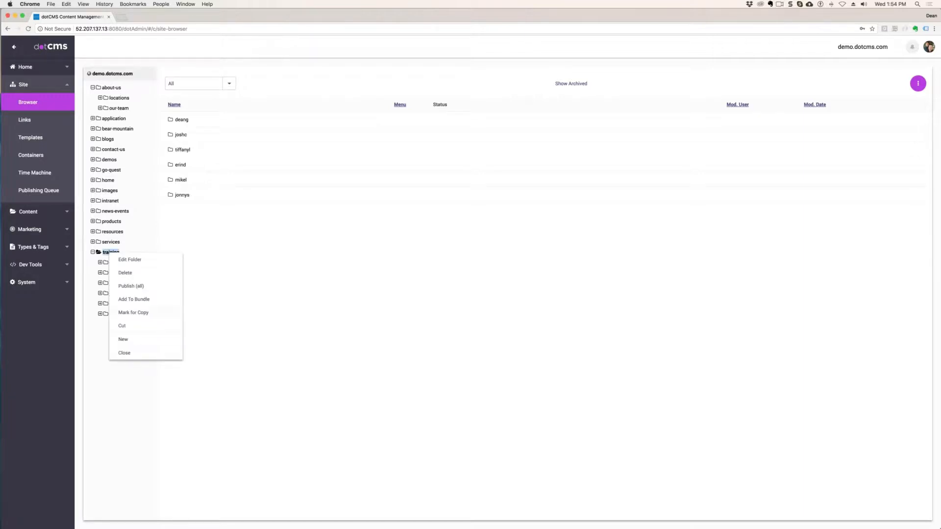
{"action": "mouse_move", "coordinate": [136, 340]}
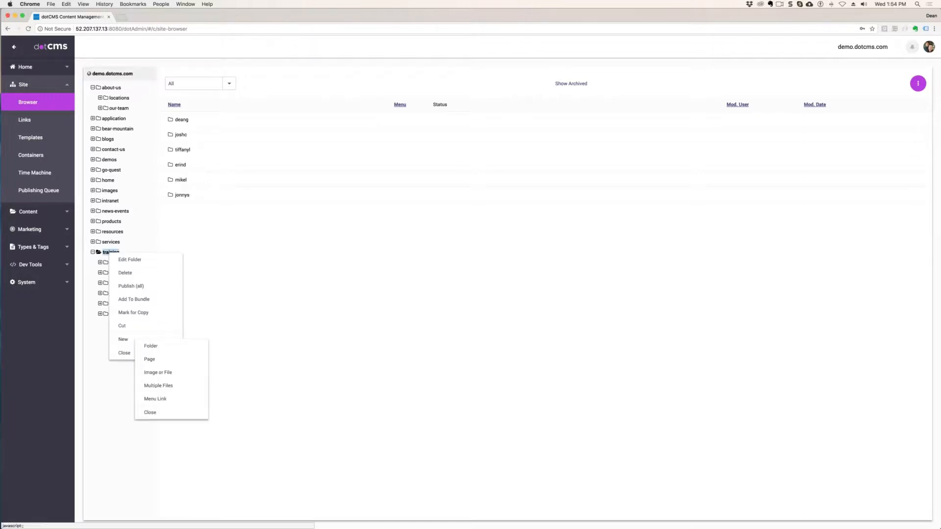
{"action": "left_click", "coordinate": [172, 352]}
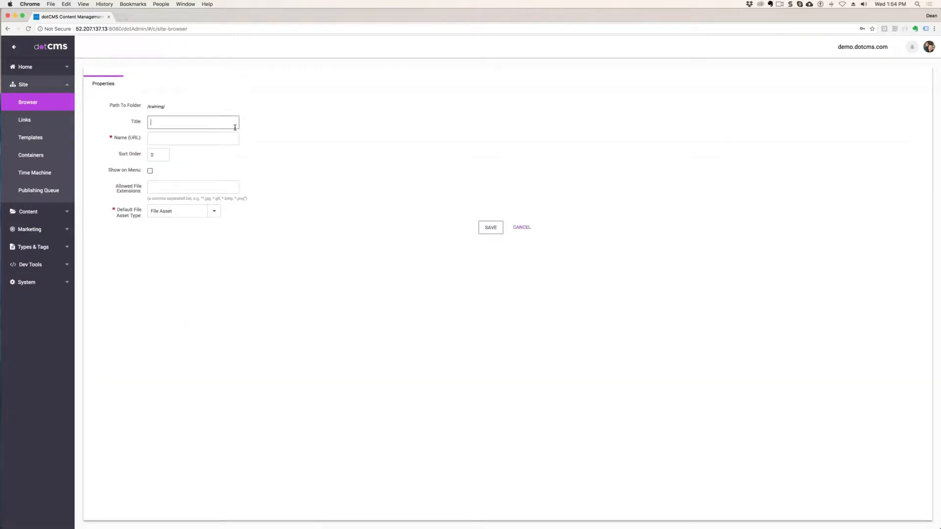
{"action": "type", "text": "DeanG"}
{"action": "left_click", "coordinate": [323, 156]}
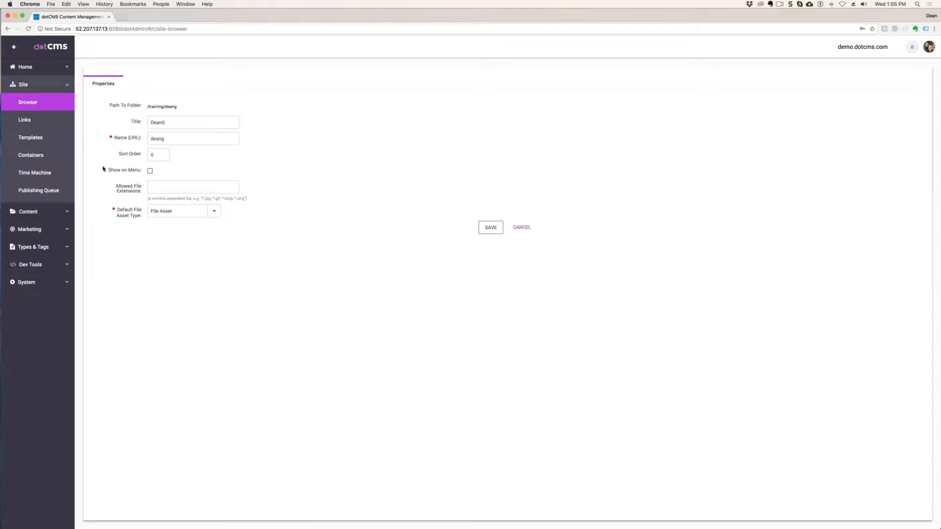
{"action": "left_click", "coordinate": [150, 171]}
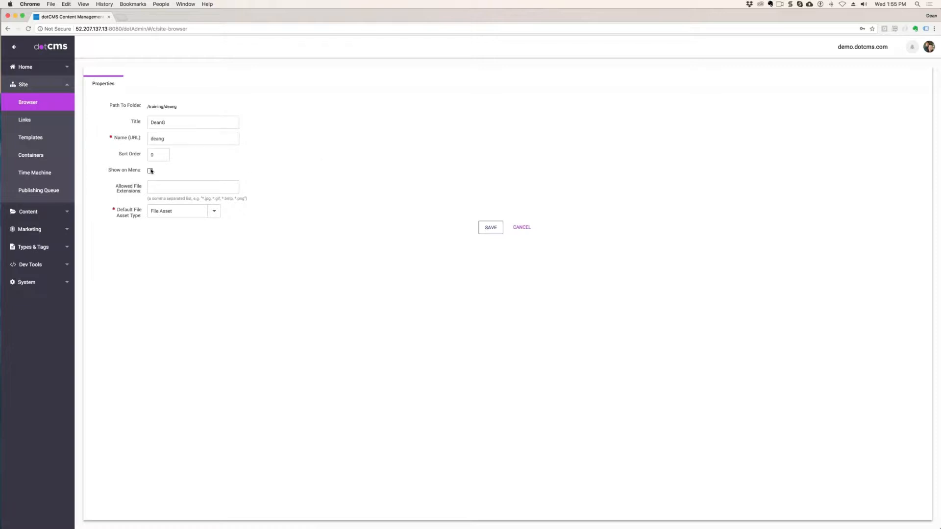
{"action": "left_click", "coordinate": [485, 224]}
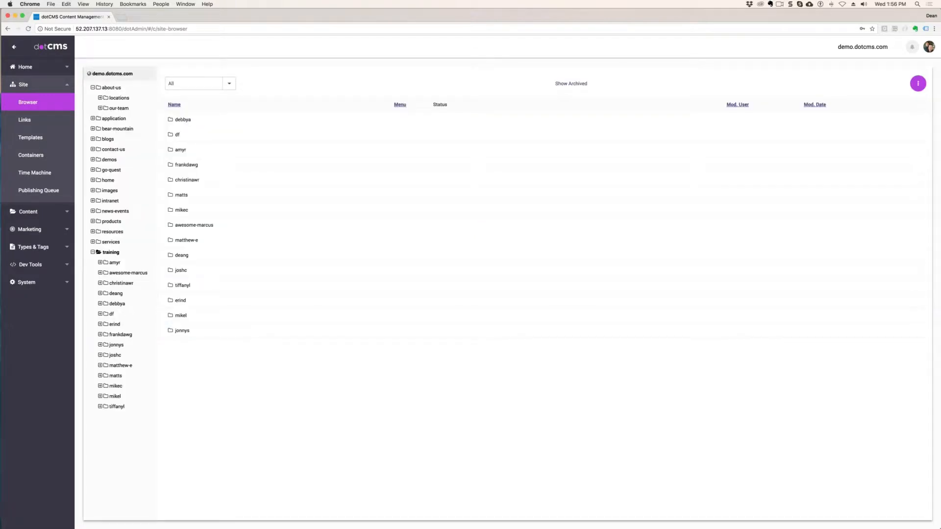
- Start a new page of type Page Asset inside the instructor's personal folder under training
{"action": "left_click", "coordinate": [117, 294]}
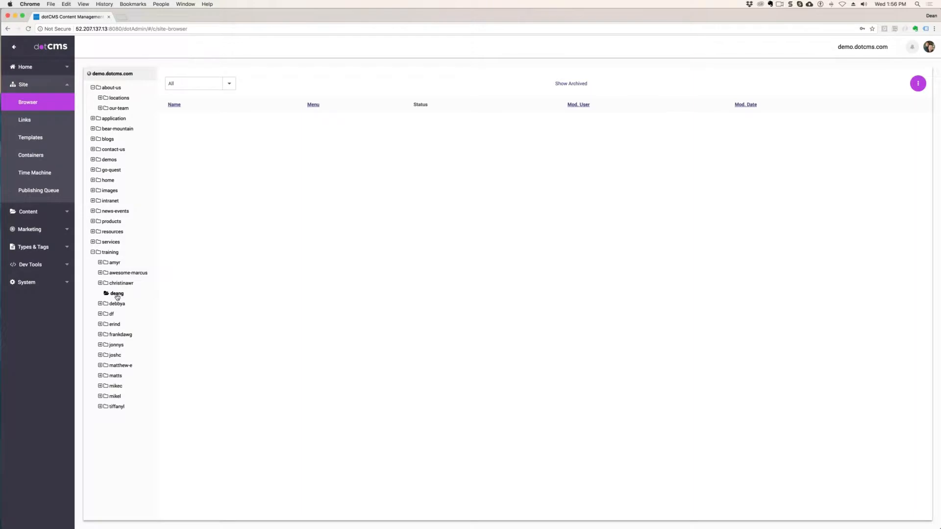
{"action": "right_click", "coordinate": [117, 296]}
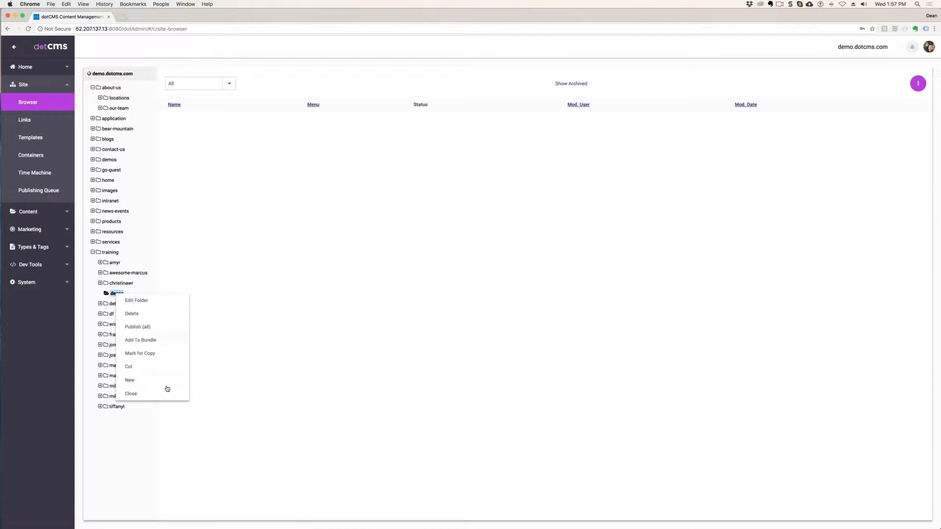
{"action": "left_click", "coordinate": [130, 380]}
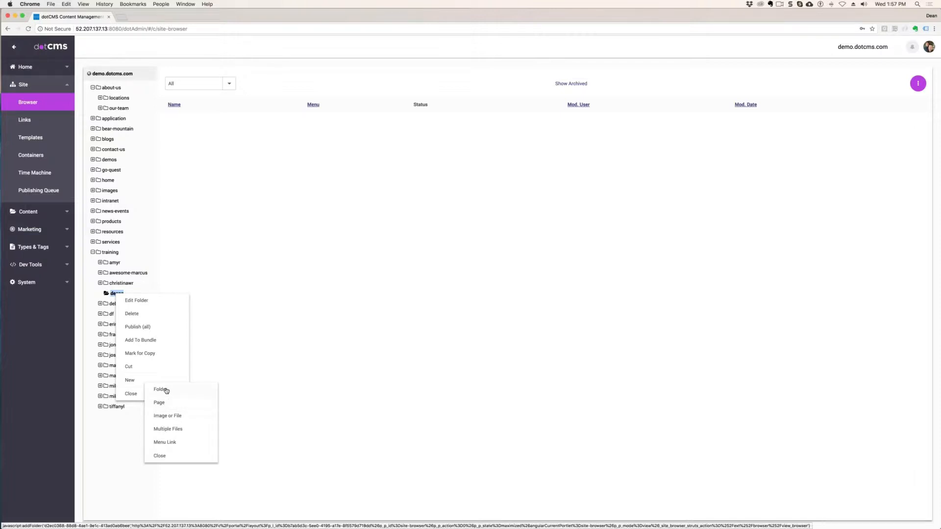
{"action": "left_click", "coordinate": [160, 403]}
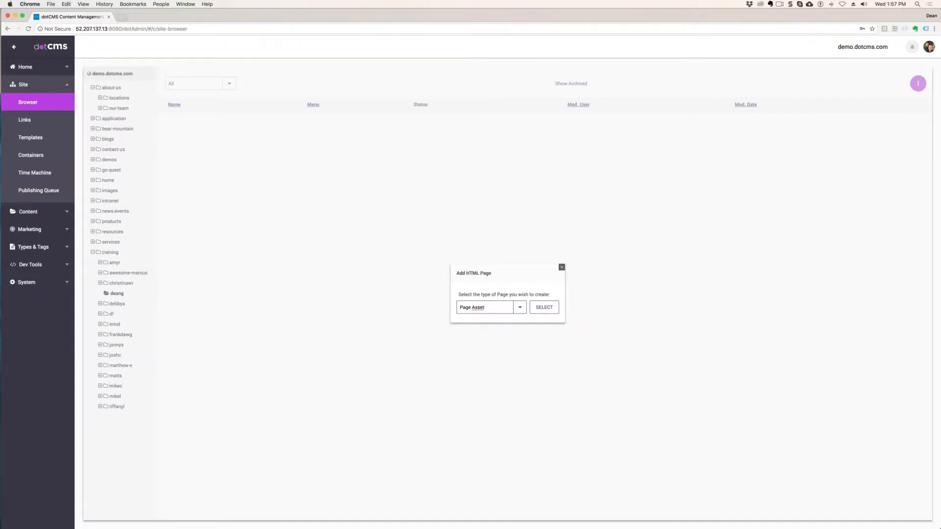
{"action": "left_click", "coordinate": [520, 308]}
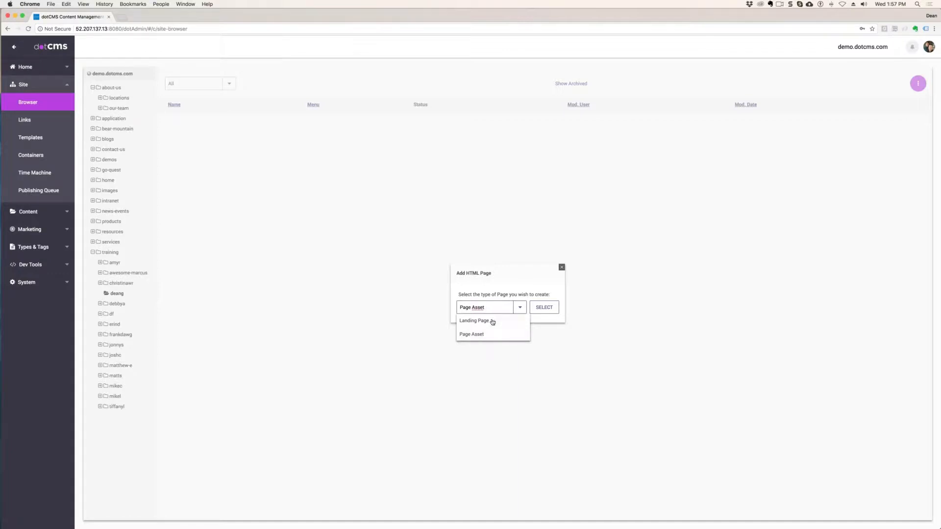
{"action": "left_click", "coordinate": [482, 335]}
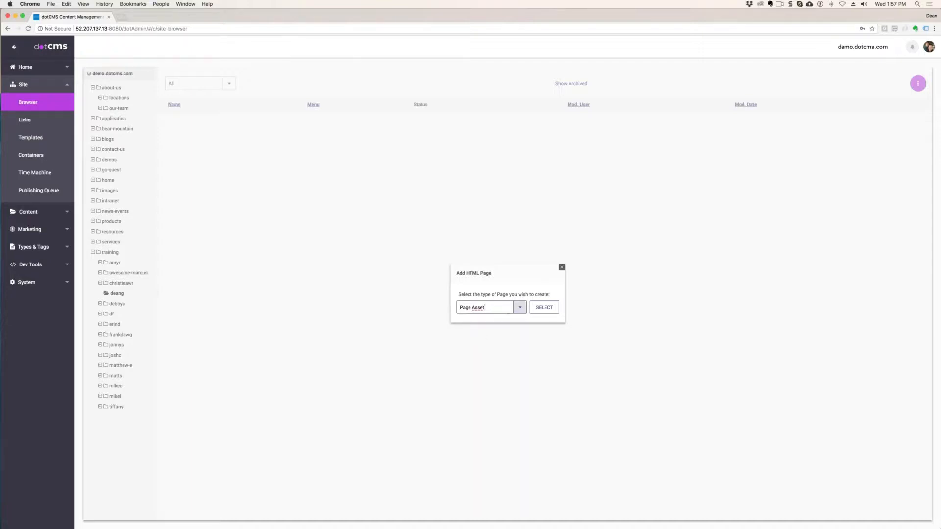
{"action": "left_click", "coordinate": [544, 309]}
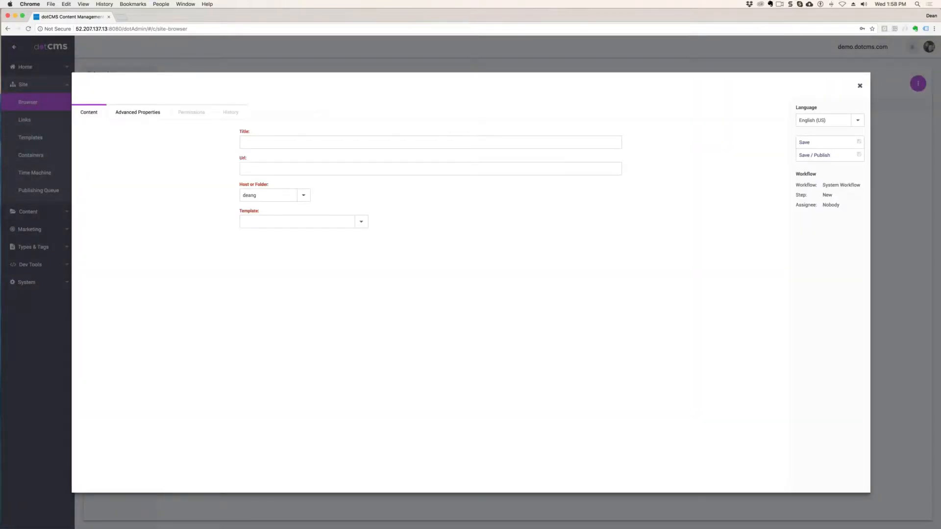
- Title the page with the instructor's first name and last initial followed by Home
{"action": "left_click", "coordinate": [295, 141]}
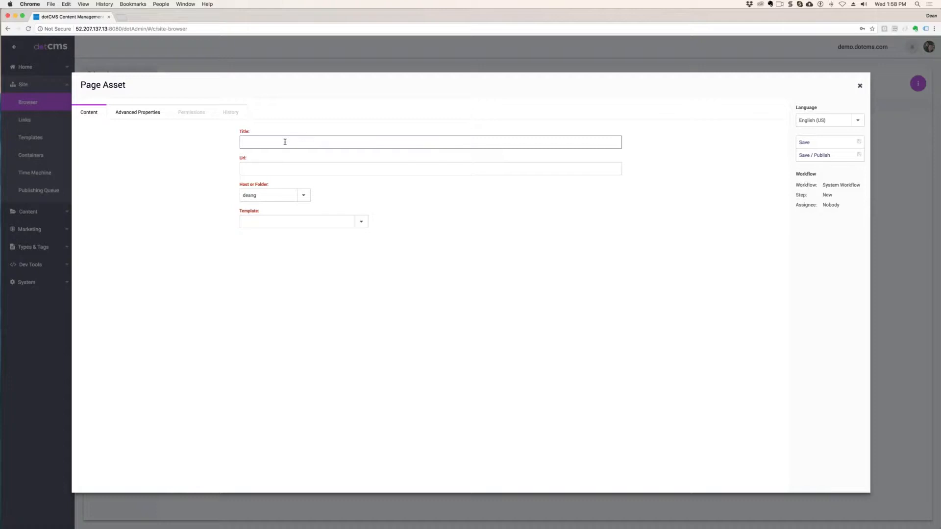
{"action": "type", "text": "DeanG Home"}
{"action": "left_click", "coordinate": [363, 170]}
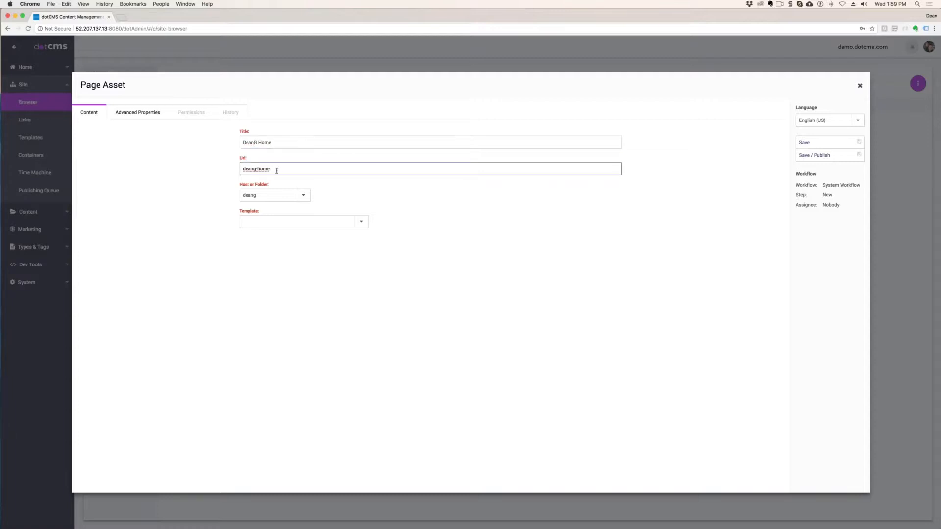
- Replace the page's suggested URL with index
{"action": "left_click", "coordinate": [281, 141]}
{"action": "left_click", "coordinate": [327, 166]}
{"action": "left_click_drag", "start_coordinate": [249, 169], "coordinate": [221, 167]}
{"action": "key", "text": "BackSpace"}
{"action": "type", "text": "index"}
{"action": "left_click", "coordinate": [278, 143]}
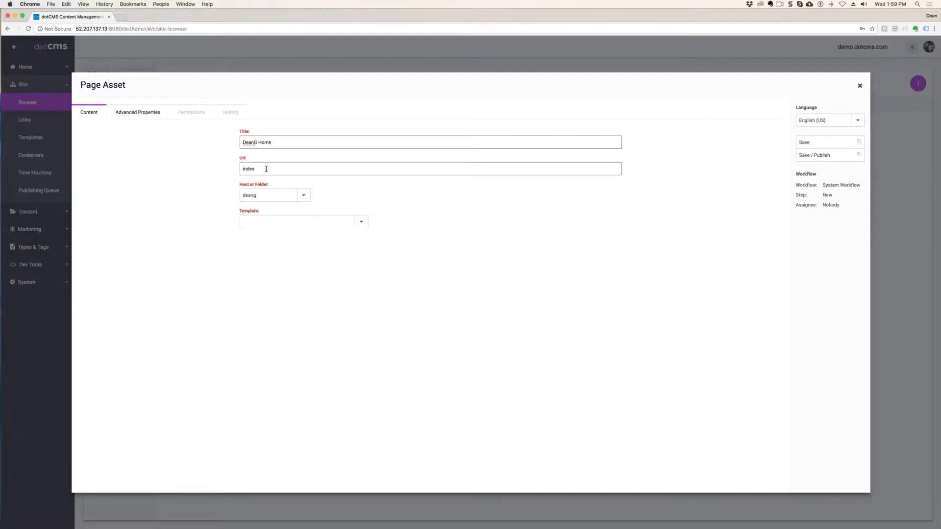
{"action": "left_click_drag", "start_coordinate": [265, 168], "coordinate": [220, 170]}
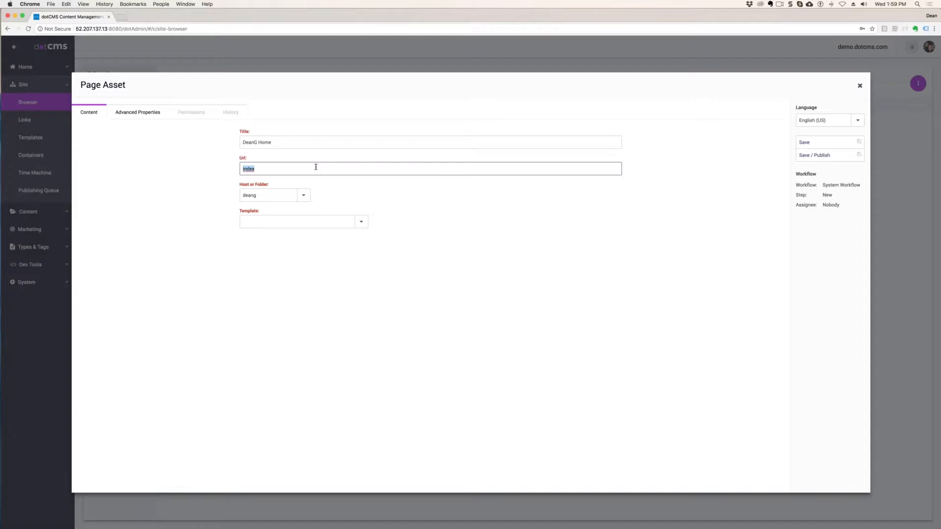
- Filter the templates by 2 and assign Quest - 2 Column (w/ Side Nav) to the page
{"action": "left_click_drag", "start_coordinate": [269, 185], "coordinate": [227, 181]}
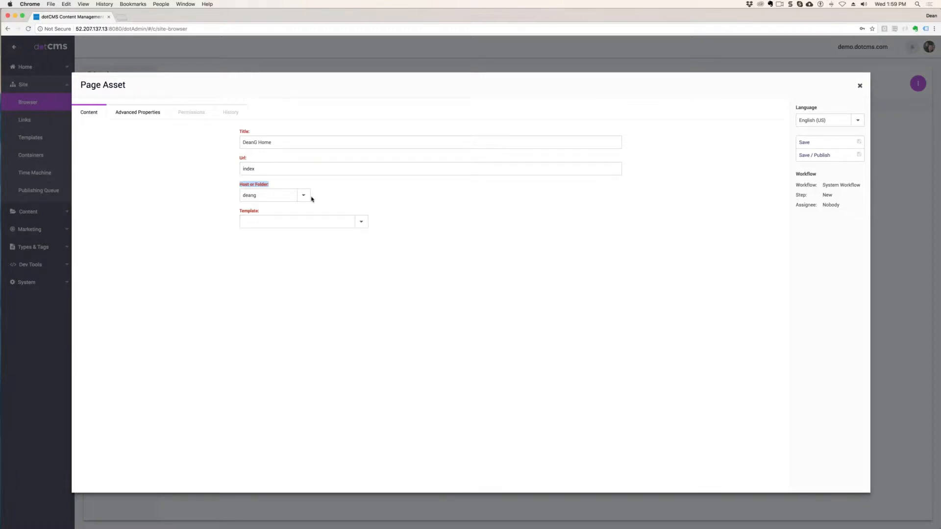
{"action": "left_click", "coordinate": [309, 221]}
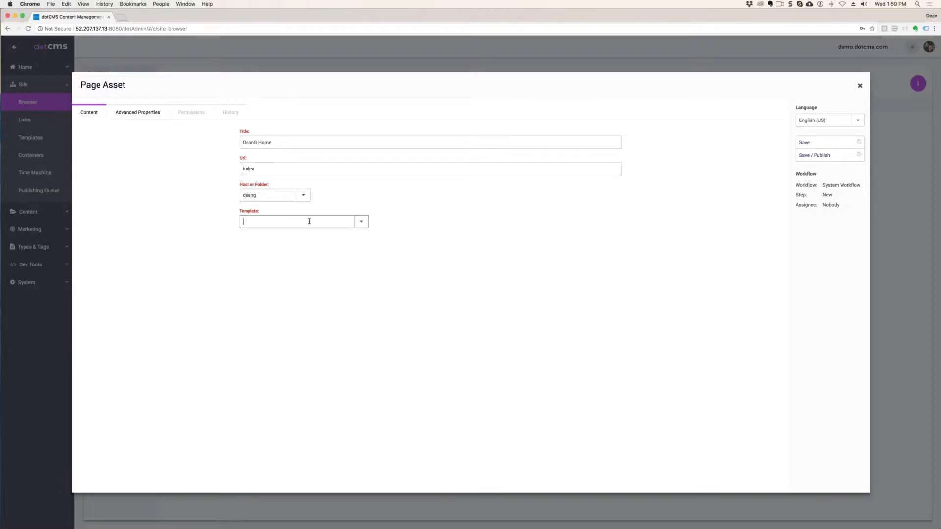
{"action": "left_click", "coordinate": [362, 223]}
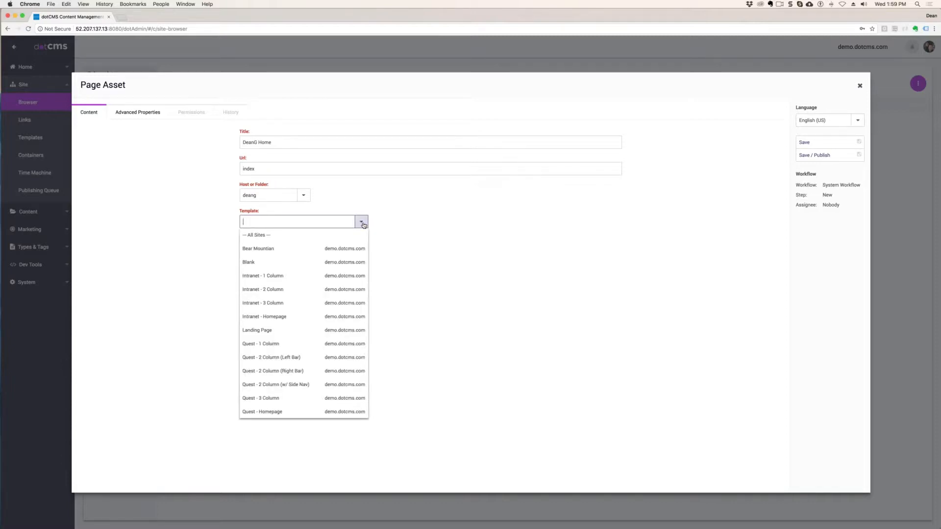
{"action": "left_click", "coordinate": [264, 213]}
{"action": "left_click", "coordinate": [249, 221]}
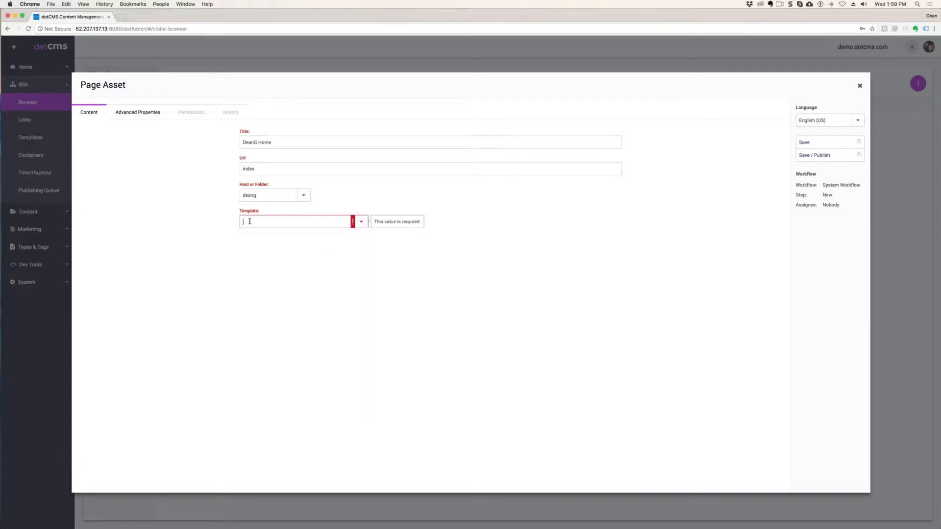
{"action": "type", "text": "2"}
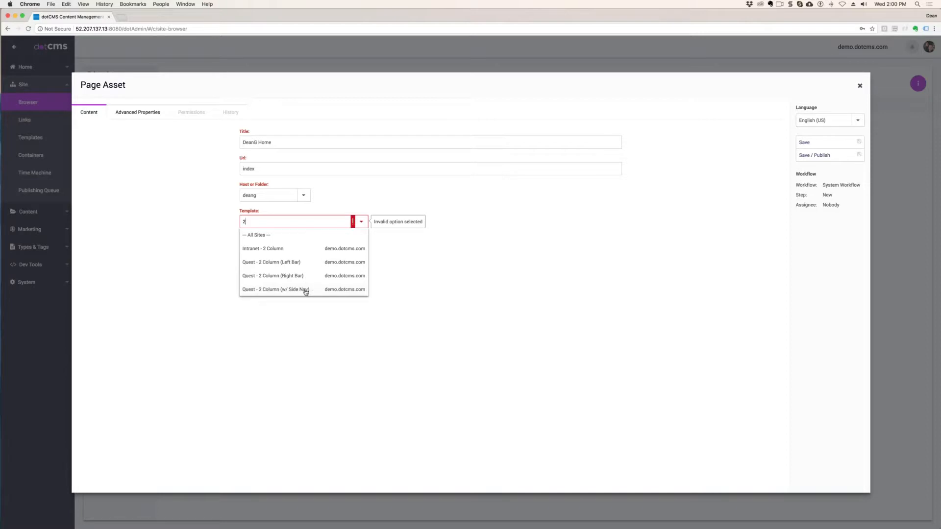
{"action": "left_click", "coordinate": [321, 291]}
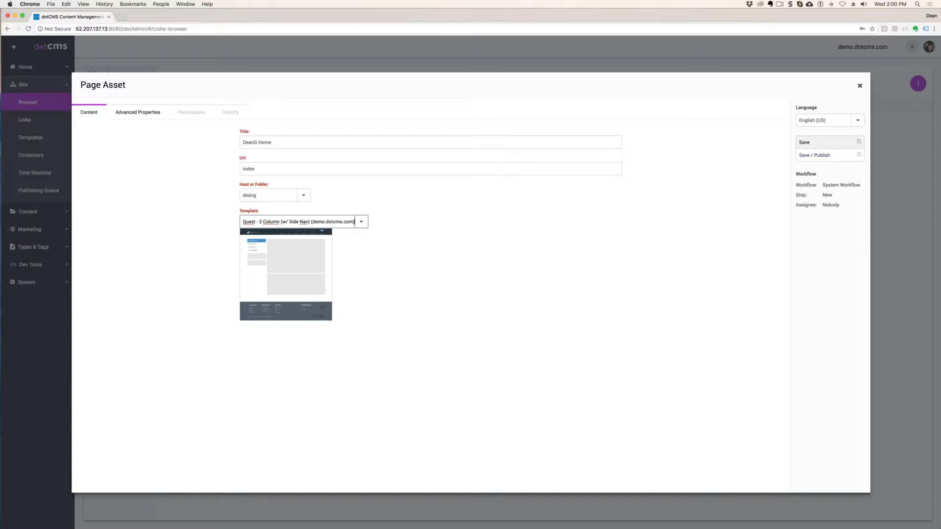
- Save and publish the instructor's home page, and switch it to edit mode
{"action": "left_click", "coordinate": [816, 156]}
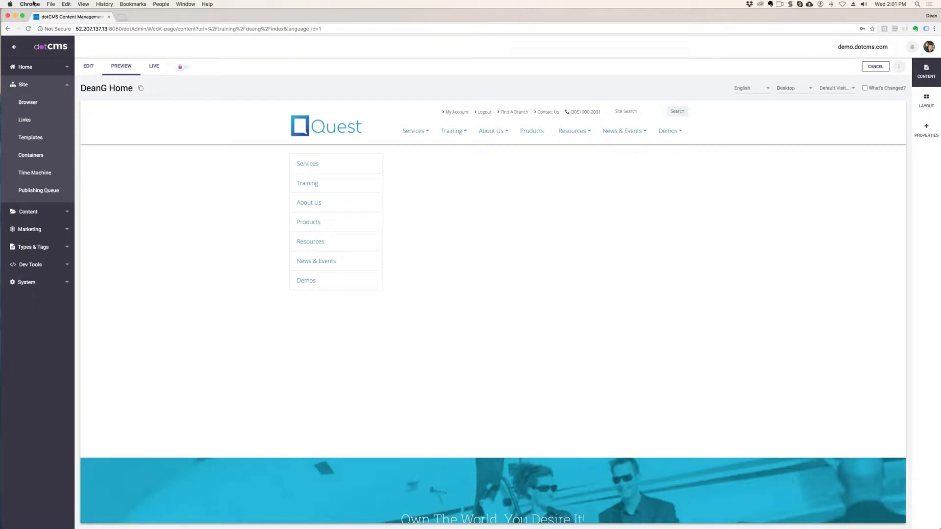
{"action": "left_click", "coordinate": [88, 66]}
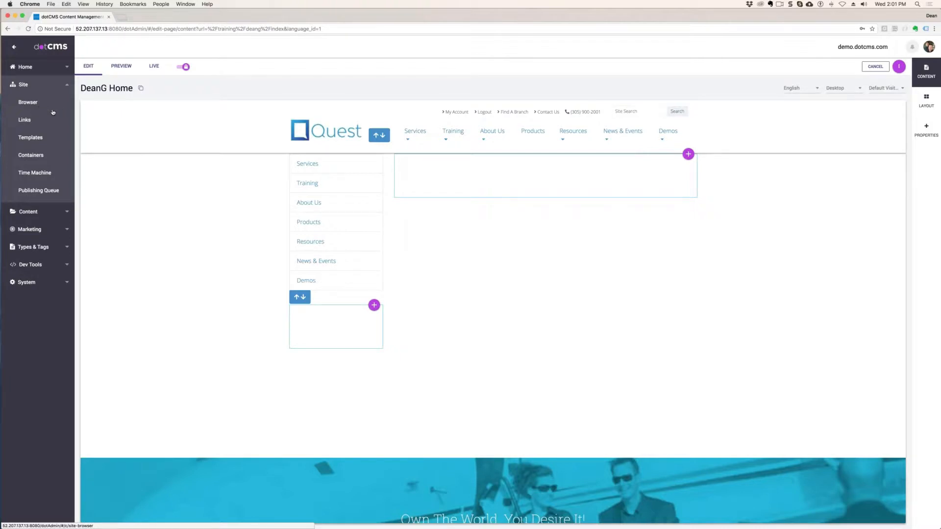
- Start a new page of type Page Asset directly inside the training folder
{"action": "left_click", "coordinate": [28, 102]}
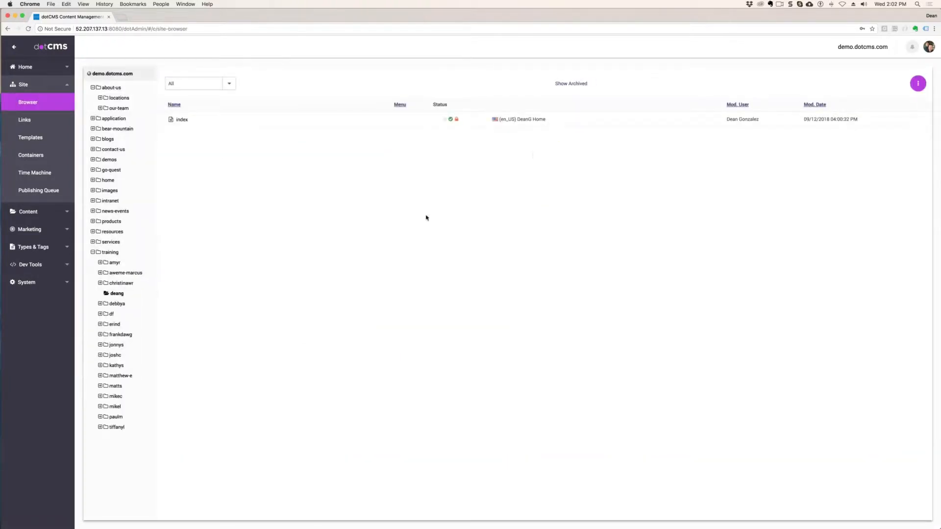
{"action": "left_click", "coordinate": [110, 252]}
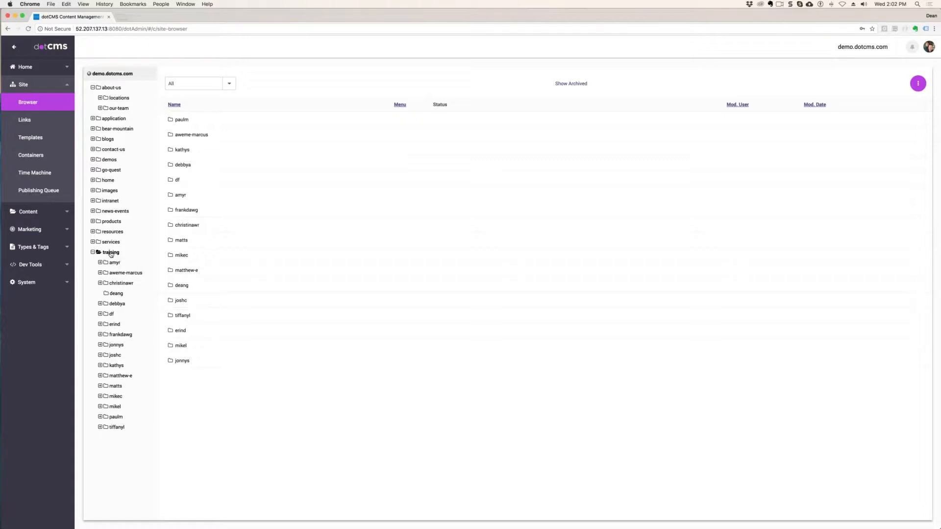
{"action": "right_click", "coordinate": [110, 253]}
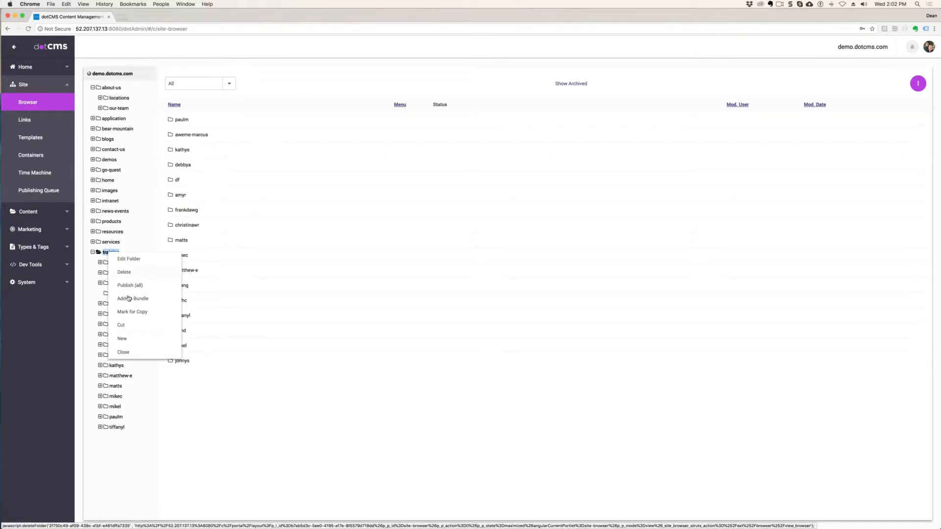
{"action": "mouse_move", "coordinate": [136, 340]}
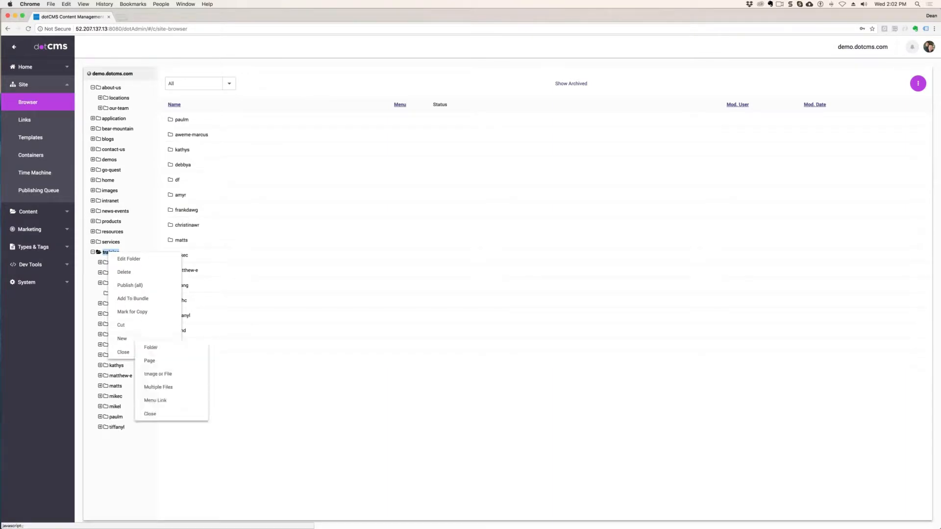
{"action": "left_click", "coordinate": [156, 362]}
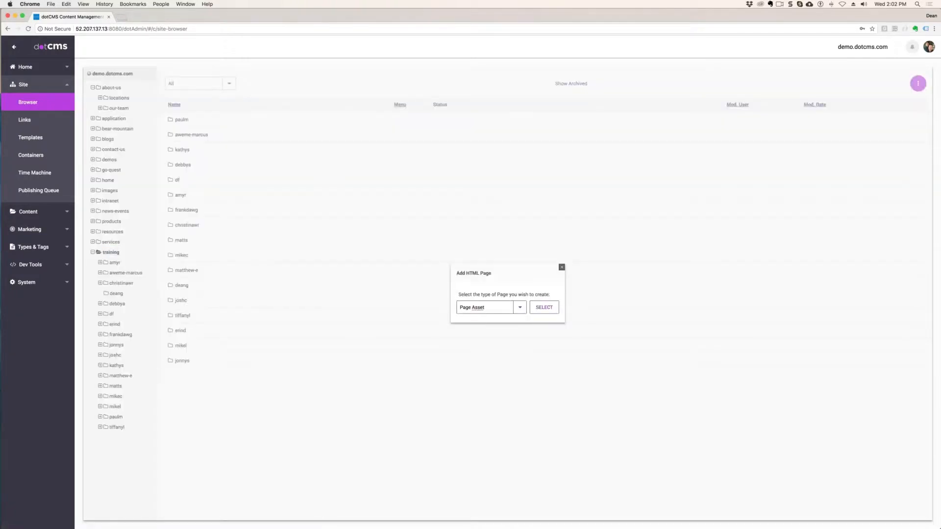
{"action": "left_click", "coordinate": [543, 308]}
- Title the new page Training Home and set its URL to index
{"action": "left_click", "coordinate": [264, 144]}
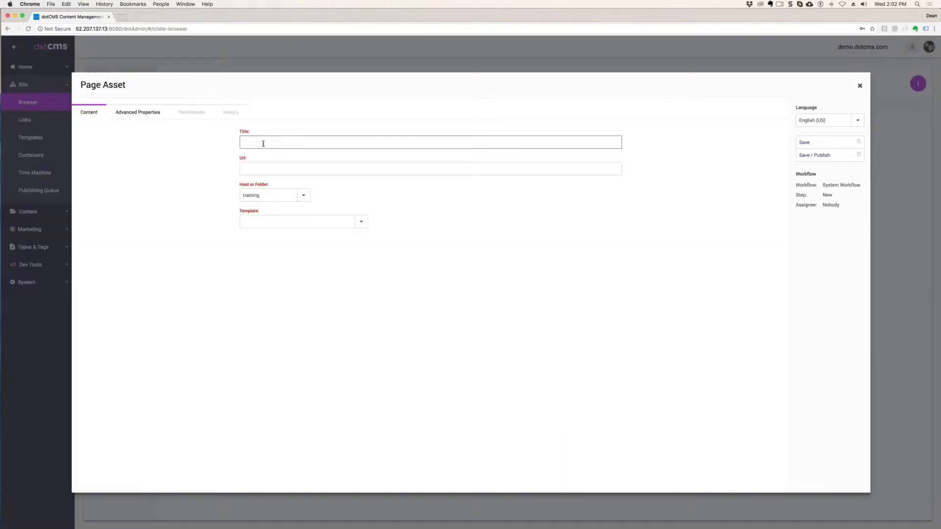
{"action": "type", "text": "Training Home"}
{"action": "key", "text": "Tab"}
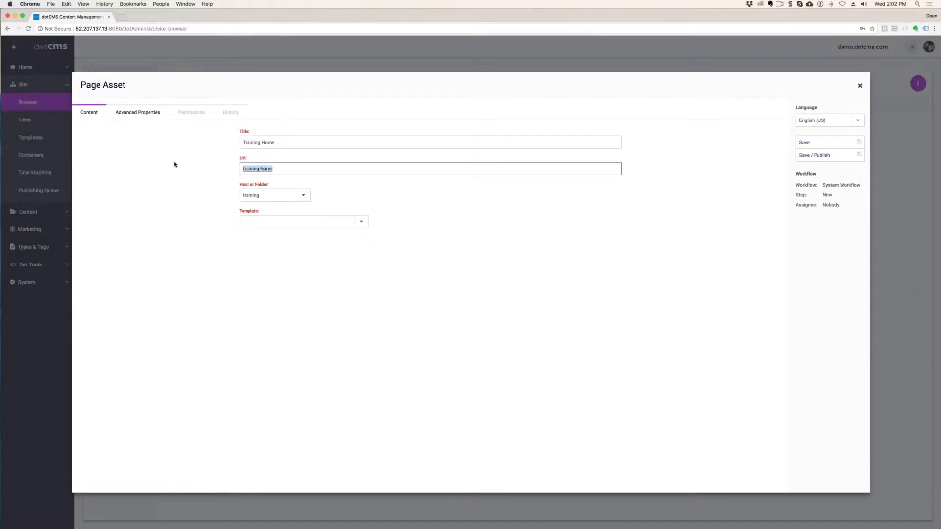
{"action": "type", "text": "index"}
- Assign the Quest - 2 Column (w/ Side Nav) template to the Training Home page and publish the page
{"action": "left_click", "coordinate": [343, 222]}
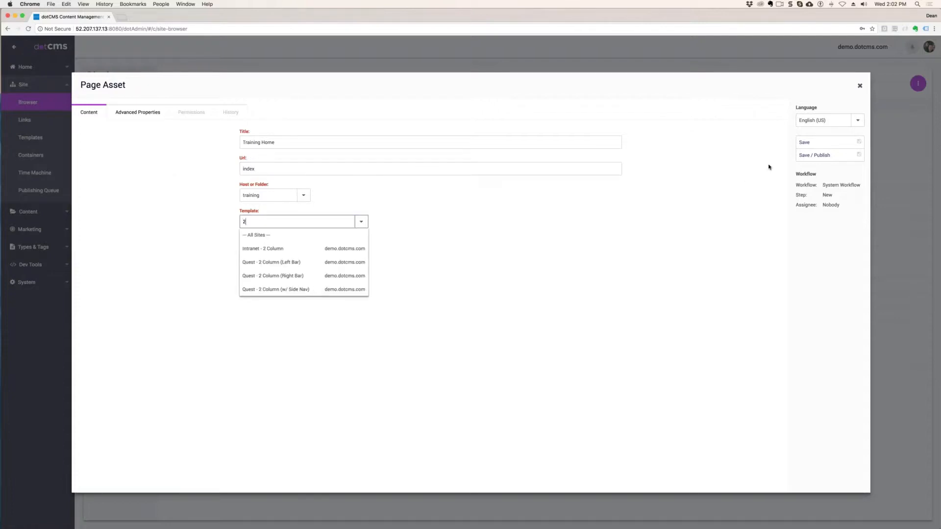
{"action": "left_click", "coordinate": [305, 289]}
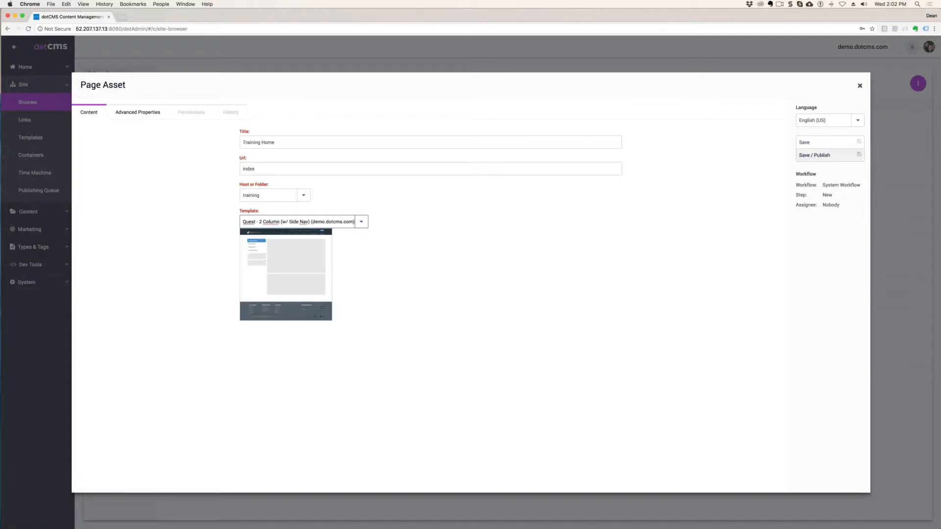
{"action": "left_click", "coordinate": [814, 155]}
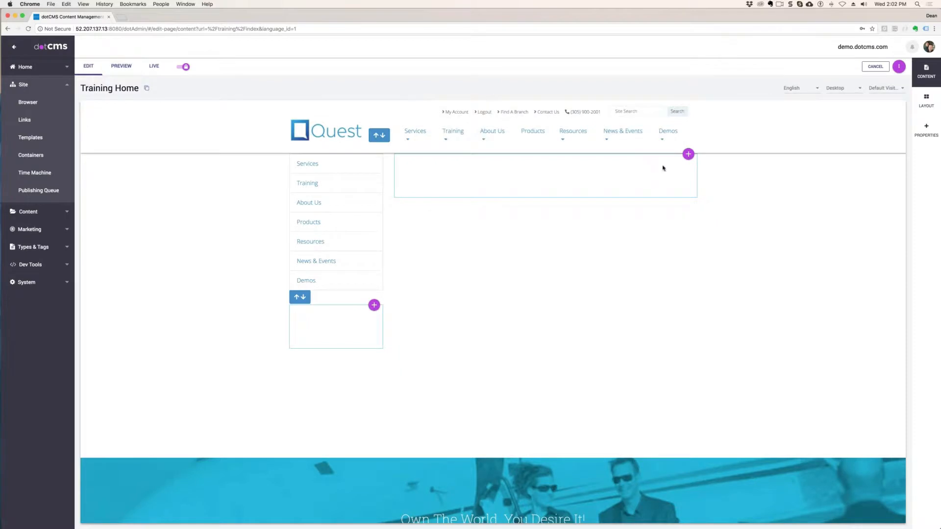
- Start a new generic content item in the main column container of the Training Home page
{"action": "left_click", "coordinate": [687, 155]}
{"action": "left_click", "coordinate": [674, 169]}
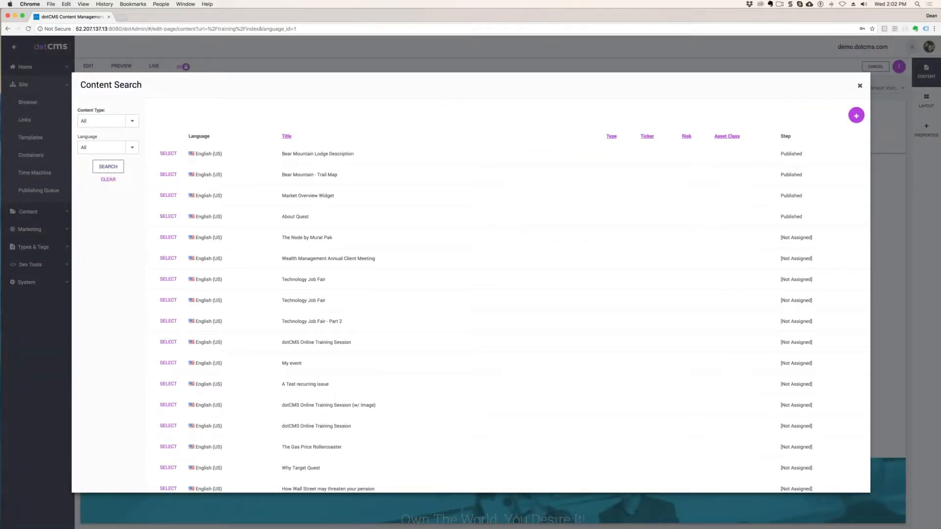
{"action": "left_click", "coordinate": [856, 116]}
{"action": "left_click", "coordinate": [834, 147]}
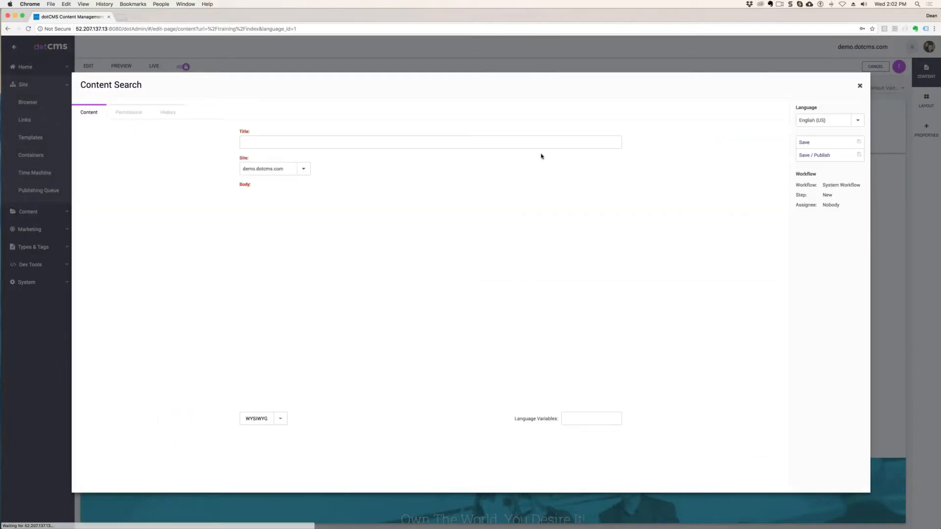
- Title the content item Welcome to the Training Site
{"action": "left_click", "coordinate": [317, 141]}
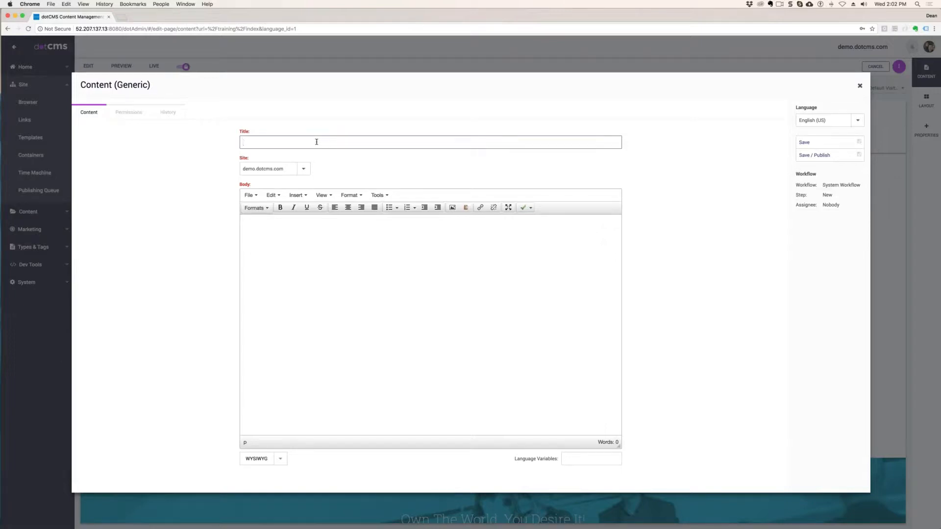
{"action": "type", "text": "Welcome to the Training"}
{"action": "type", "text": "Site"}
- Copy the title into the body as "Welcome to the Training Site!" and publish the content to the page
{"action": "left_click_drag", "start_coordinate": [306, 142], "coordinate": [211, 144]}
{"action": "key", "text": "super+c"}
{"action": "left_click", "coordinate": [280, 251]}
{"action": "key", "text": "super+v"}
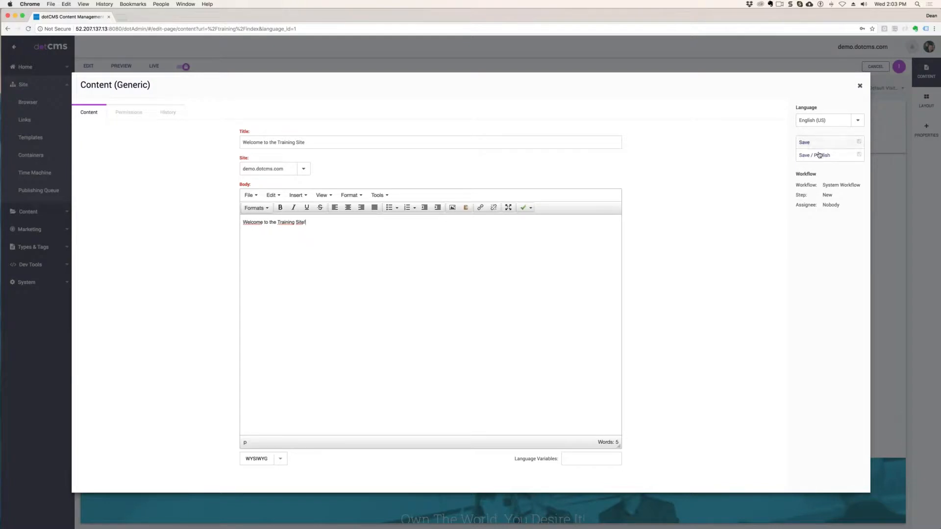
{"action": "left_click", "coordinate": [837, 155]}
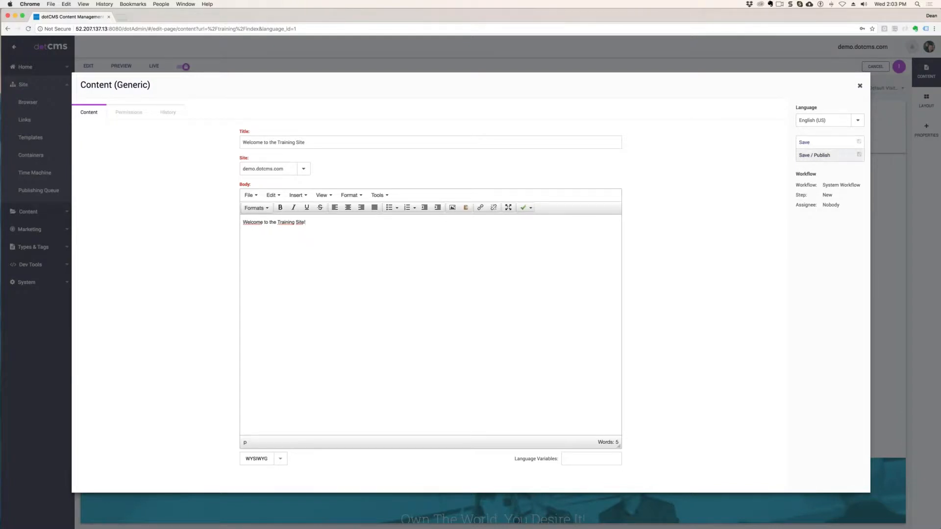
{"action": "left_click", "coordinate": [860, 86]}
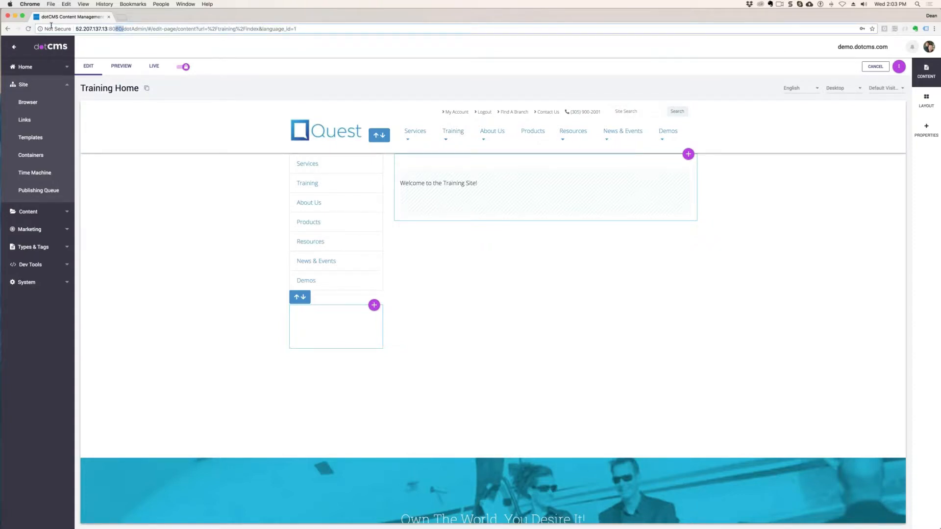
- Open the site's root address, 52.207.137.13:8080, in a new incognito window
{"action": "left_click_drag", "start_coordinate": [123, 29], "coordinate": [75, 29]}
{"action": "key", "text": "super+c"}
{"action": "left_click", "coordinate": [934, 28]}
{"action": "left_click", "coordinate": [895, 51]}
{"action": "key", "text": "super+v"}
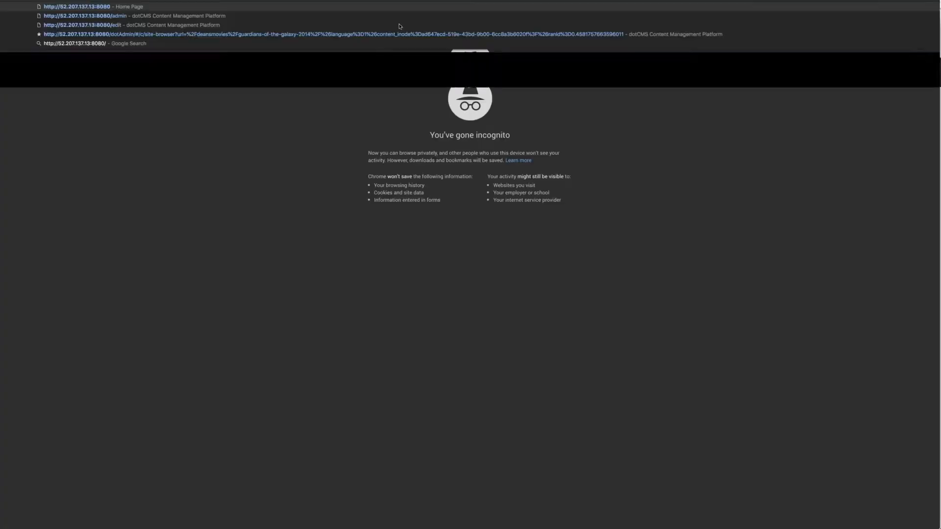
{"action": "key", "text": "Return"}
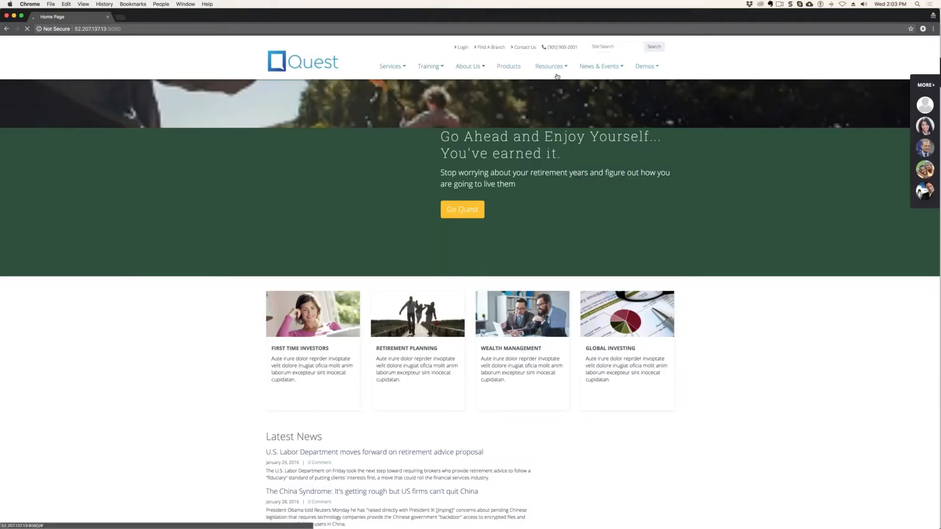
- Check the home pages of several trainees listed under Training on the public site
{"action": "left_click", "coordinate": [438, 68]}
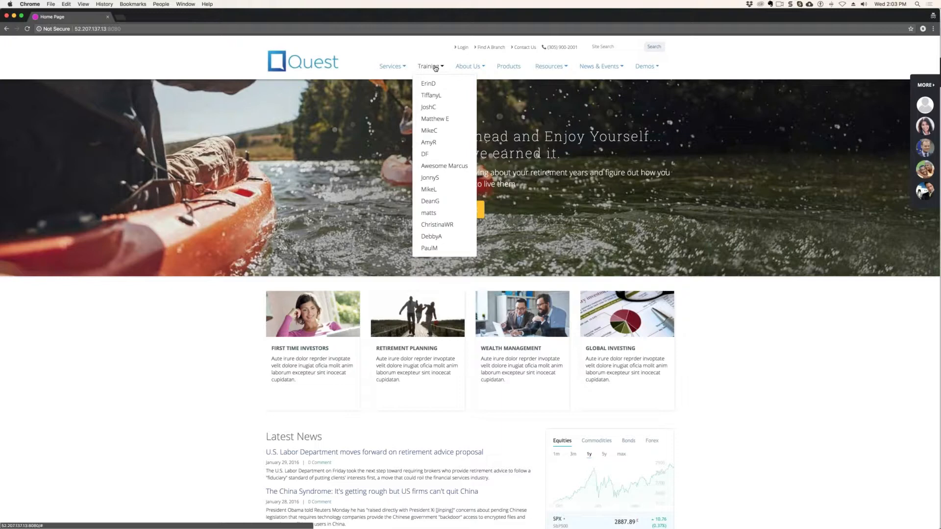
{"action": "left_click", "coordinate": [429, 108]}
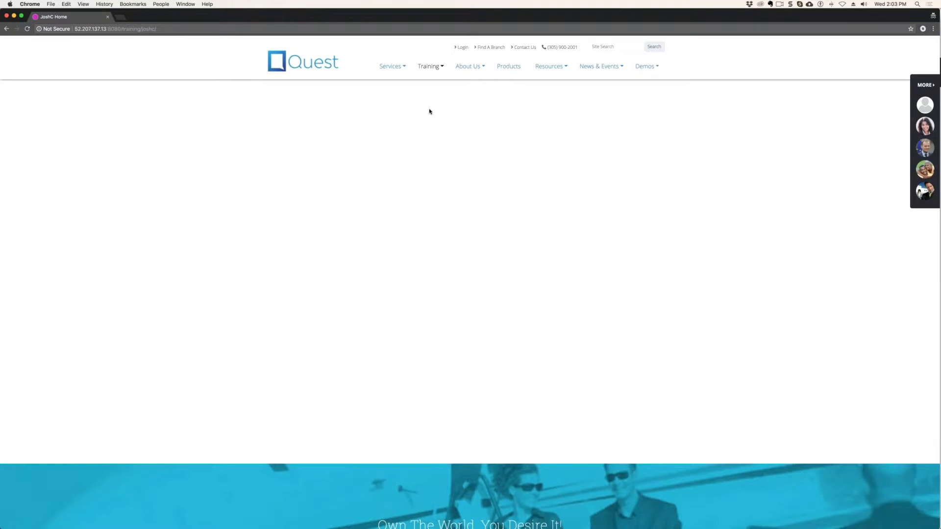
{"action": "left_click", "coordinate": [441, 67]}
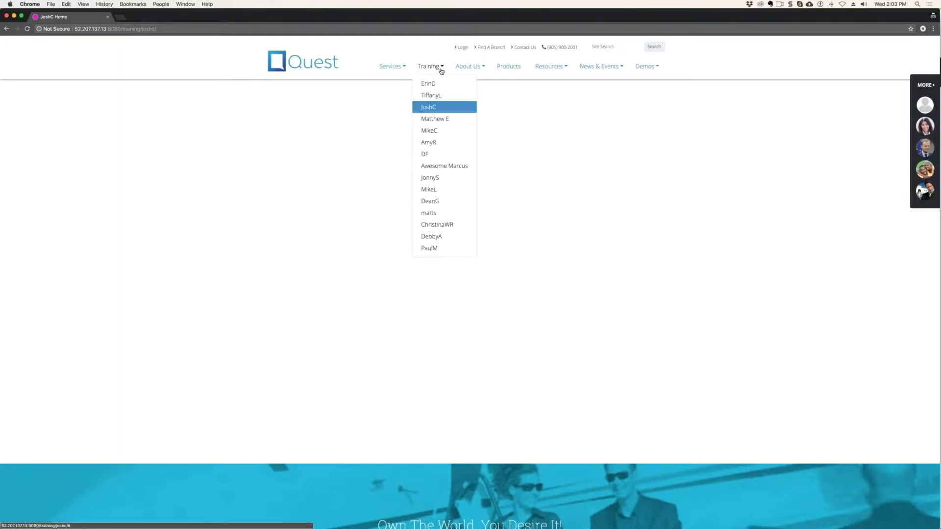
{"action": "left_click", "coordinate": [433, 119]}
{"action": "left_click", "coordinate": [431, 178]}
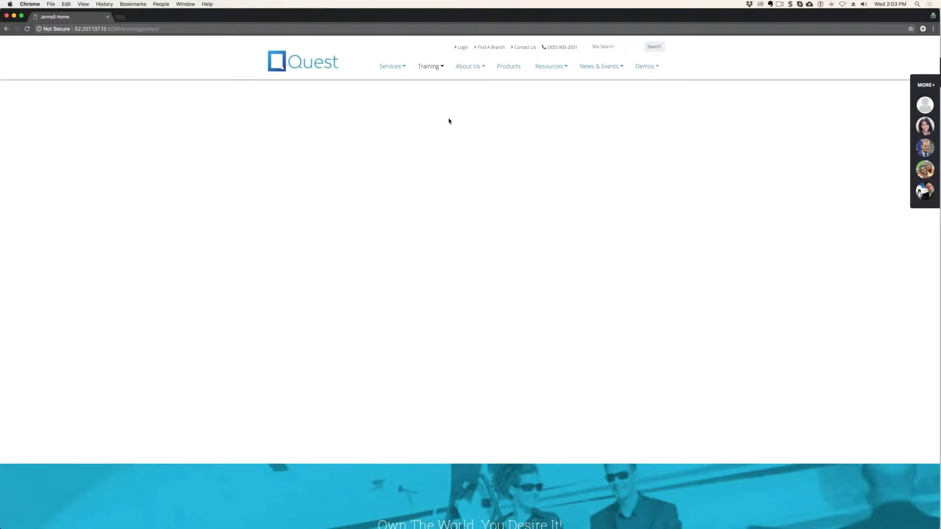
{"action": "left_click", "coordinate": [431, 66]}
{"action": "left_click", "coordinate": [430, 214]}
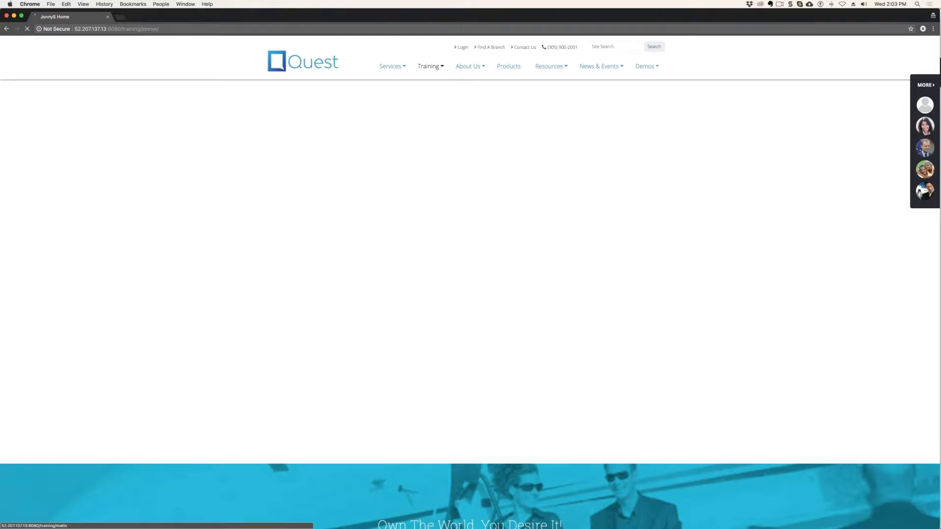
{"action": "left_click", "coordinate": [439, 68]}
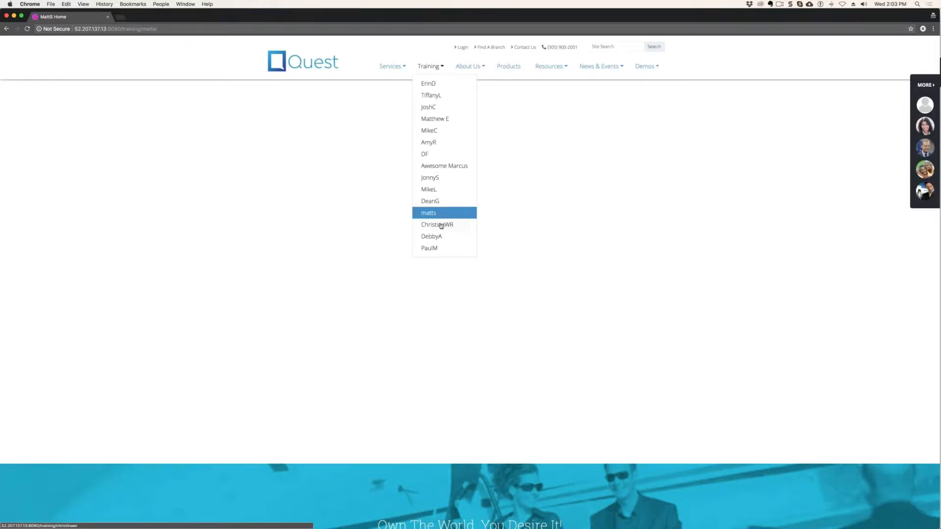
{"action": "left_click", "coordinate": [437, 225]}
{"action": "left_click", "coordinate": [439, 66]}
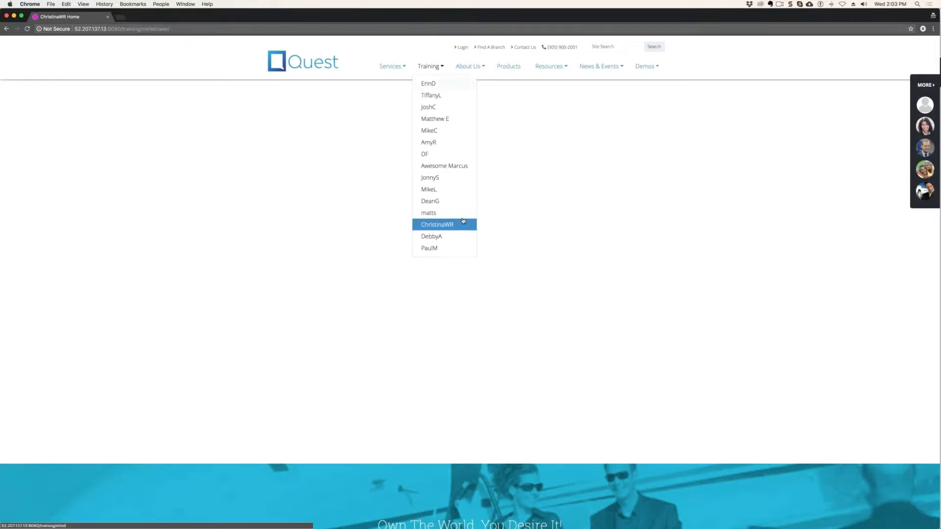
{"action": "left_click", "coordinate": [435, 237]}
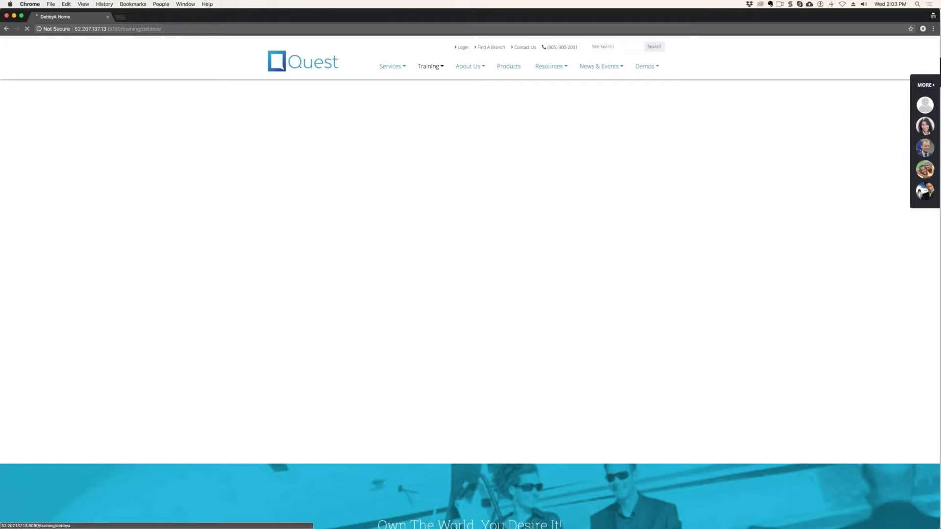
{"action": "left_click", "coordinate": [431, 66]}
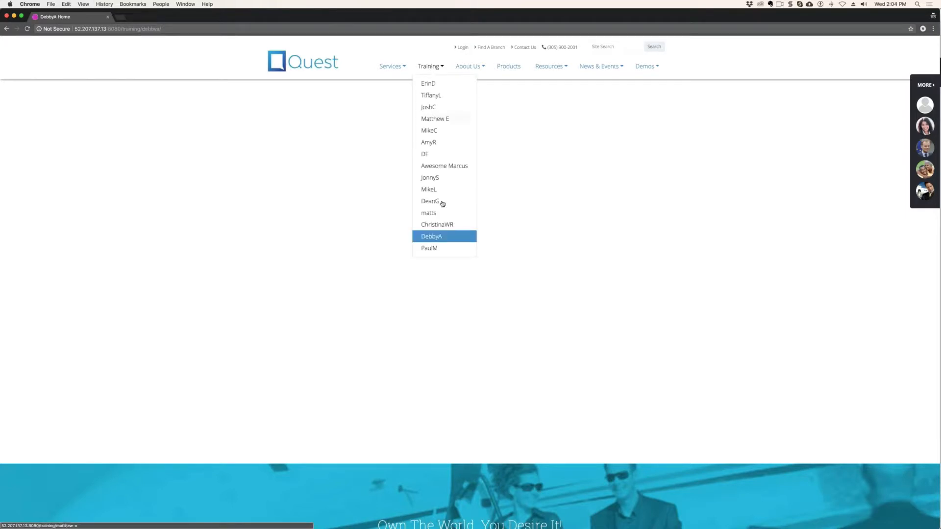
{"action": "left_click", "coordinate": [430, 249]}
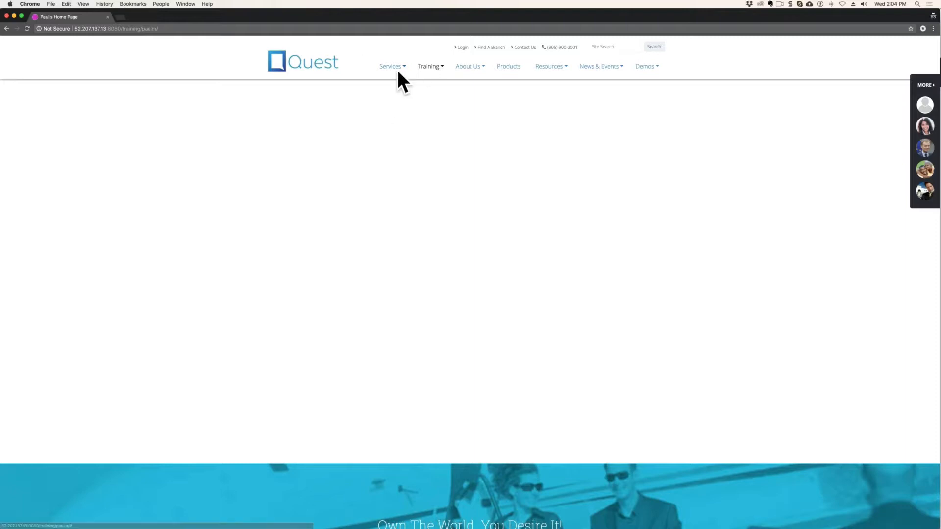
{"action": "left_click", "coordinate": [441, 67]}
{"action": "left_click", "coordinate": [434, 96]}
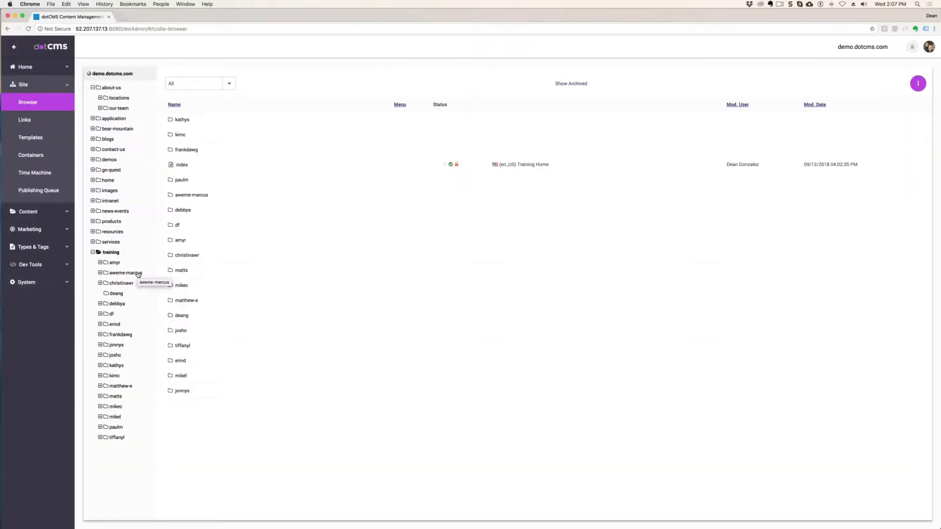
- In the dotCMS site browser, inspect the training folder, its first trainee subfolder and your own subfolder
{"action": "left_click", "coordinate": [114, 255]}
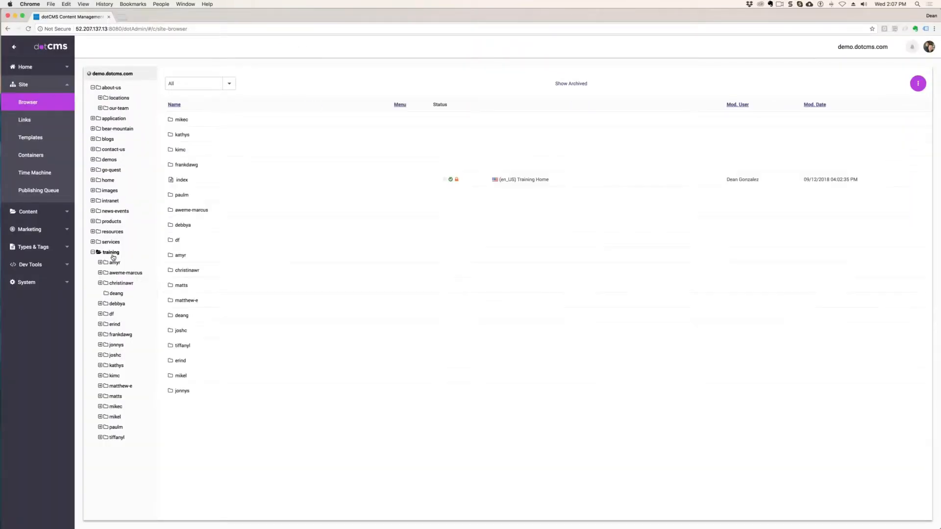
{"action": "left_click", "coordinate": [116, 263]}
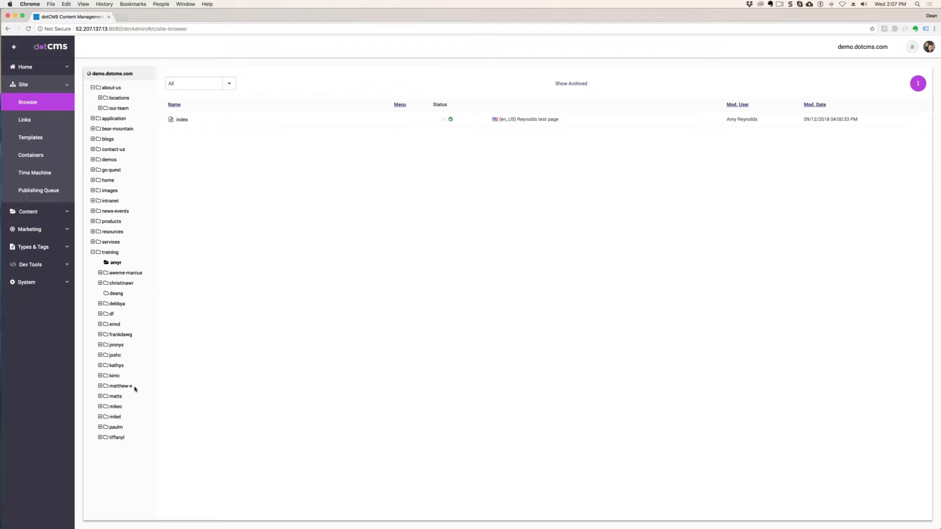
{"action": "left_click", "coordinate": [116, 294]}
- Switch to the incognito window and check your own home page under Training on the public site
{"action": "left_click_drag", "start_coordinate": [428, 76], "coordinate": [368, 39]}
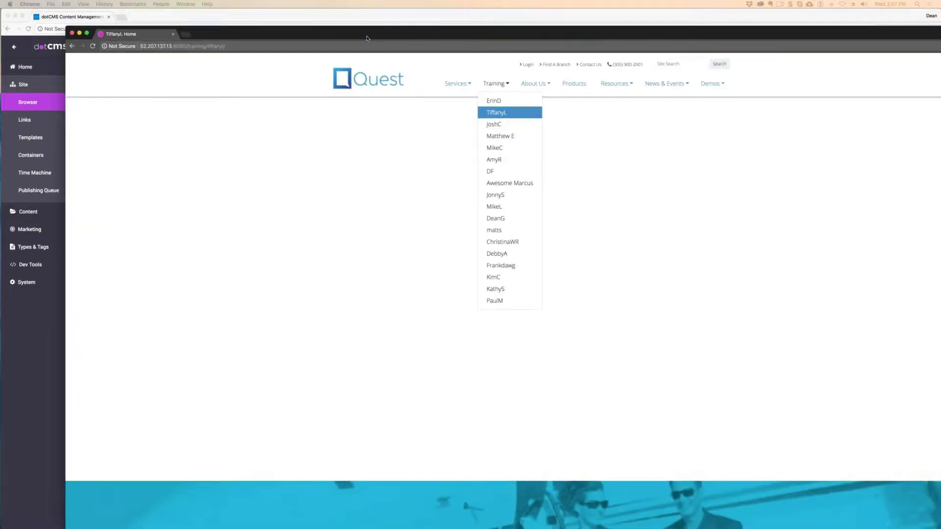
{"action": "left_click", "coordinate": [499, 219]}
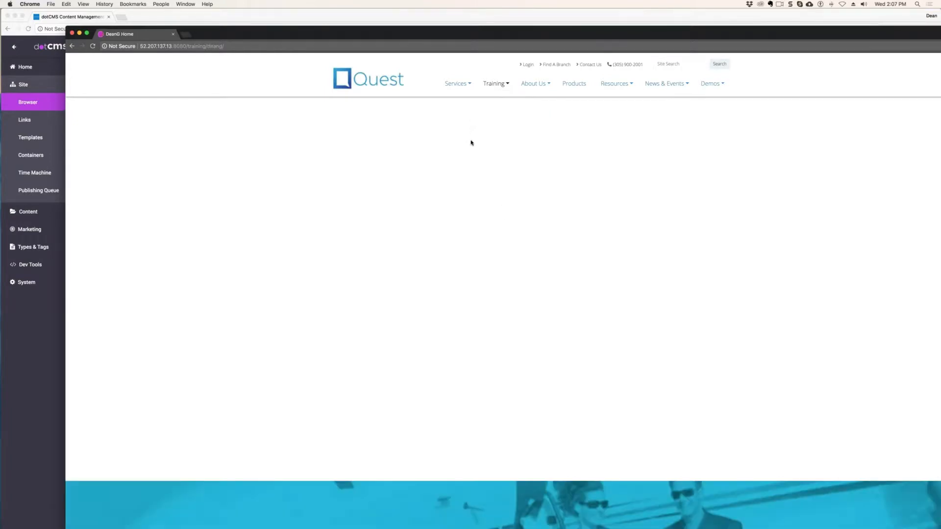
{"action": "left_click_drag", "start_coordinate": [225, 35], "coordinate": [940, 91]}
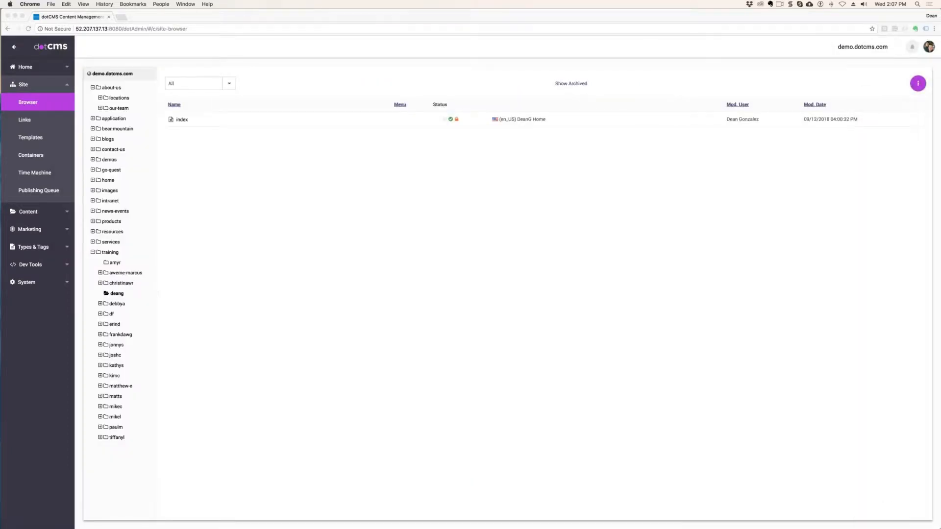
- Open the index page of your own training subfolder in dotCMS and examine the Show on Menu option in its advanced properties
{"action": "right_click", "coordinate": [118, 295]}
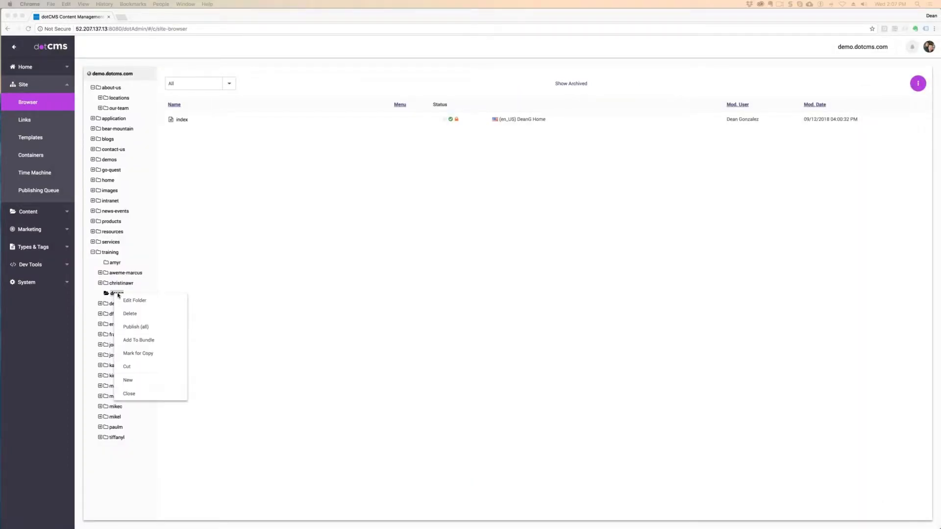
{"action": "left_click", "coordinate": [129, 393]}
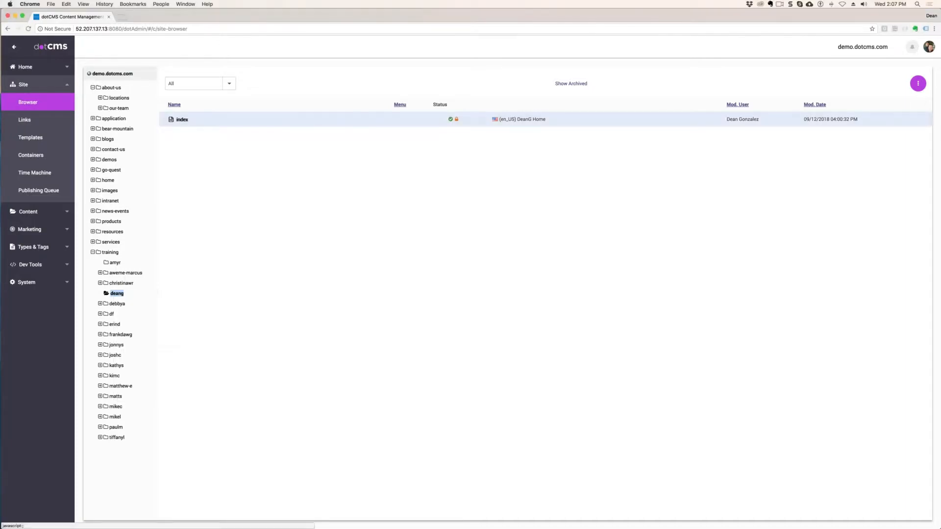
{"action": "left_click", "coordinate": [182, 120]}
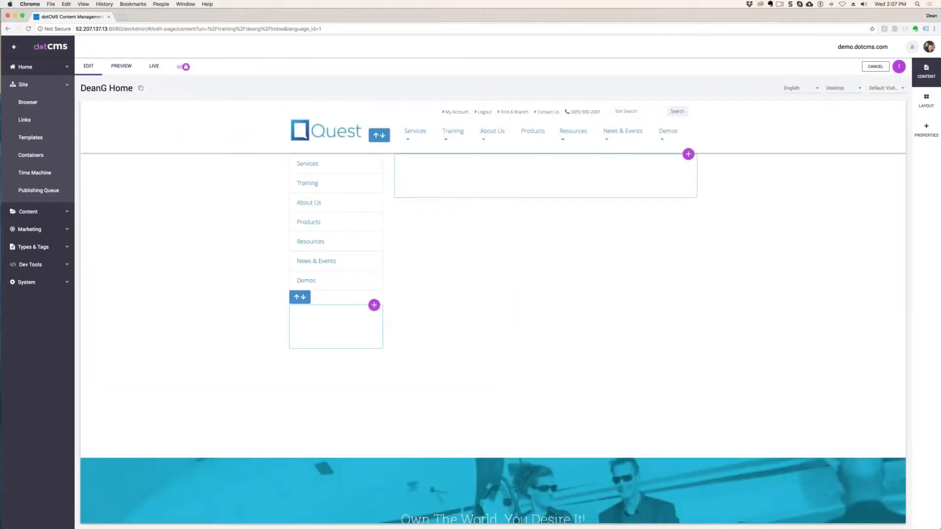
{"action": "left_click", "coordinate": [926, 130]}
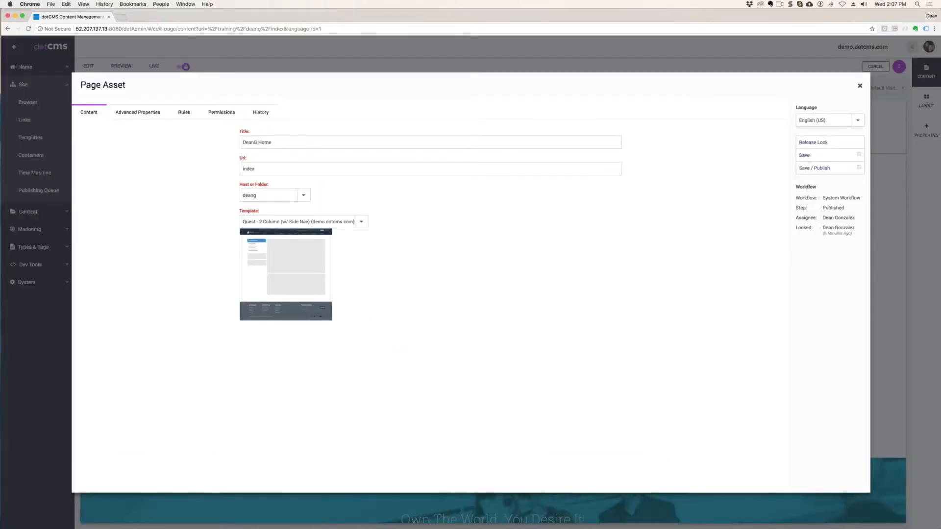
{"action": "left_click", "coordinate": [139, 114]}
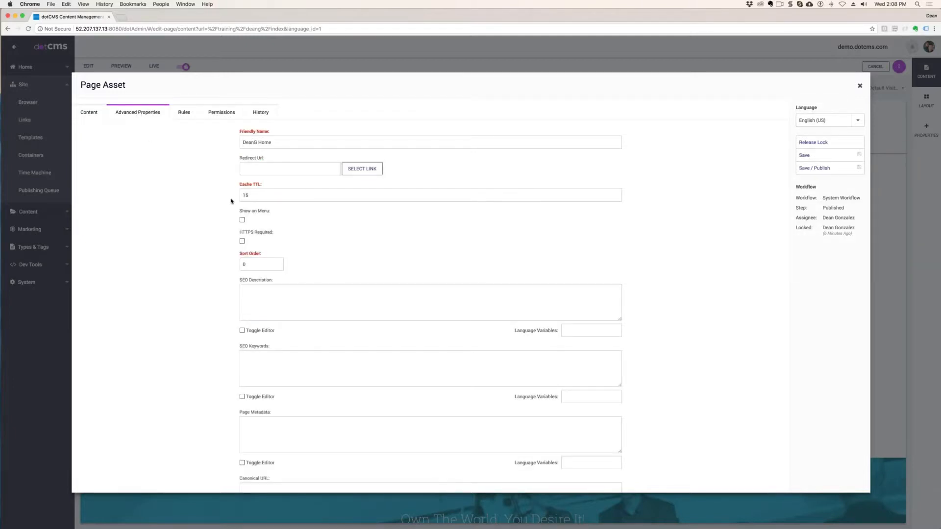
{"action": "left_click_drag", "start_coordinate": [268, 211], "coordinate": [239, 211]}
{"action": "scroll", "coordinate": [338, 314], "scroll_direction": "down", "scroll_amount": 1}
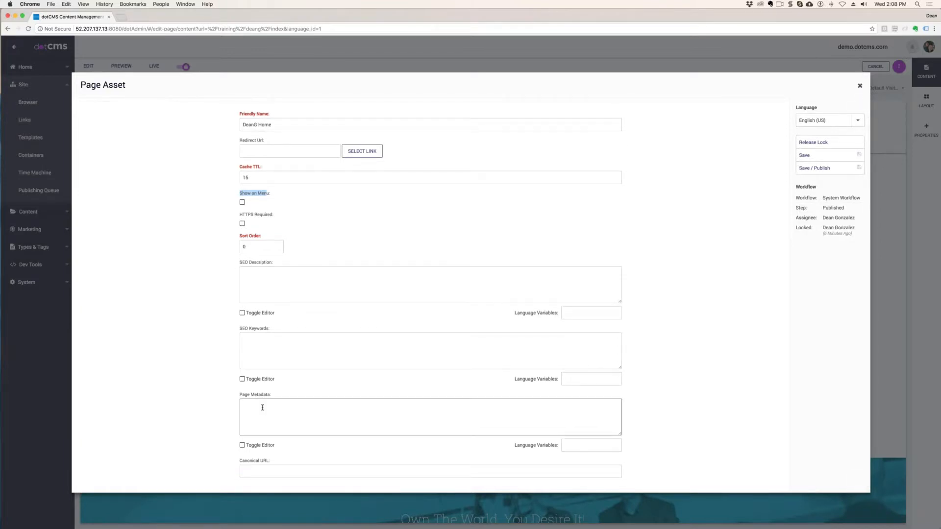
{"action": "left_click", "coordinate": [310, 215]}
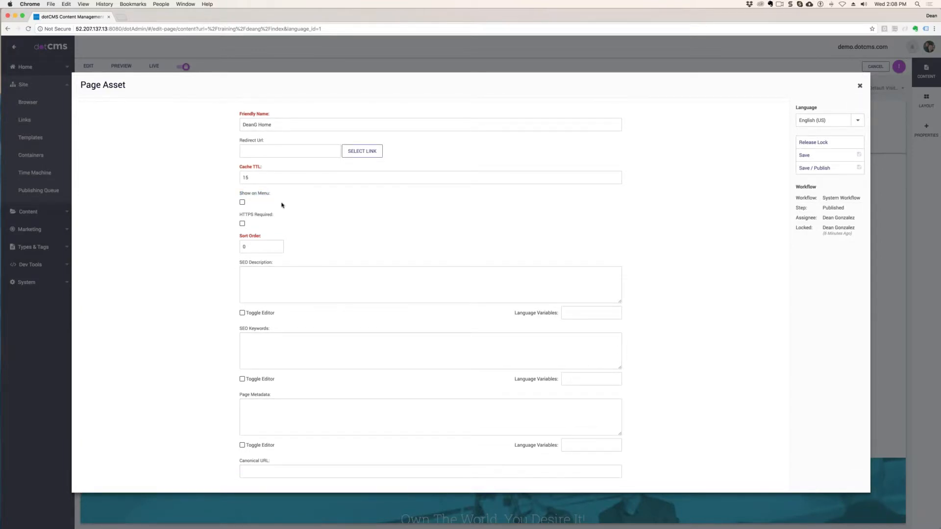
- Enable Show on Menu for the home page, and close its properties without saving the change
{"action": "left_click", "coordinate": [242, 202]}
{"action": "left_click", "coordinate": [859, 86]}
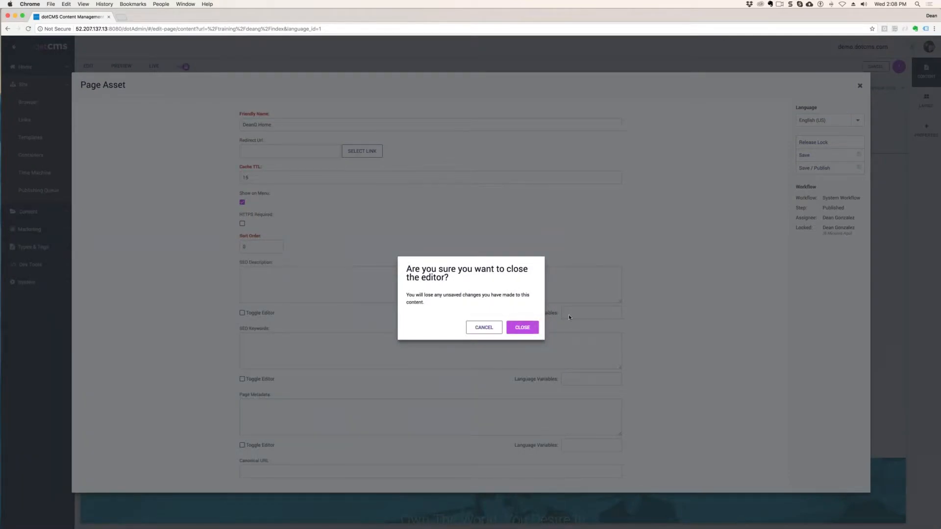
{"action": "left_click", "coordinate": [522, 327]}
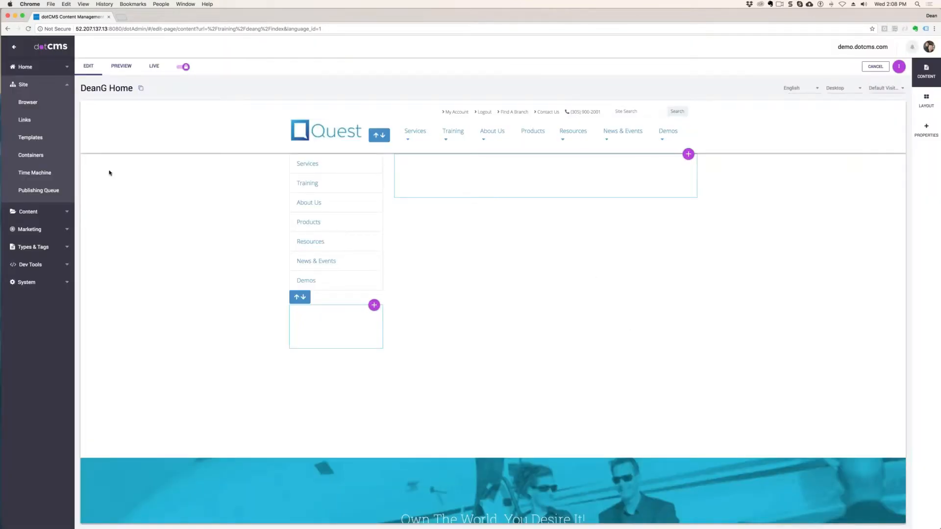
- Create a folder titled images inside your own training subfolder, leaving Show on Menu off
{"action": "left_click", "coordinate": [27, 102]}
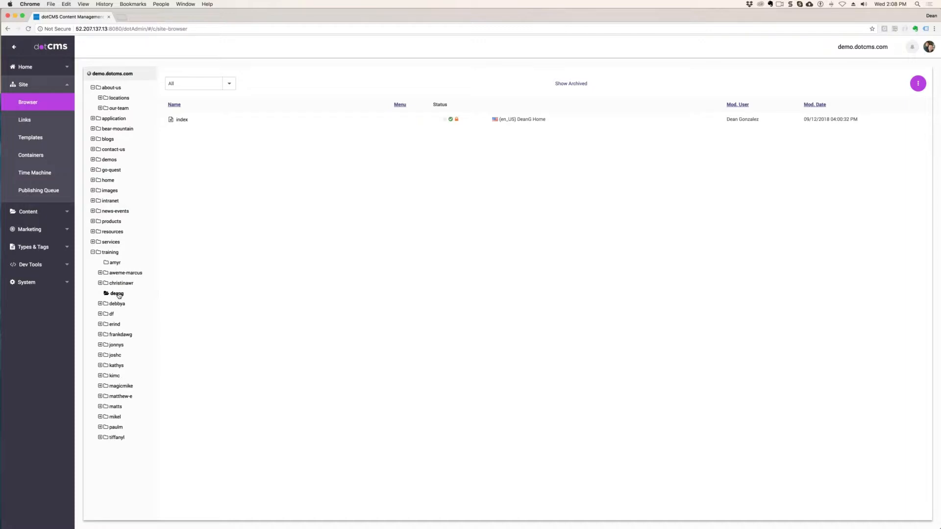
{"action": "right_click", "coordinate": [119, 294]}
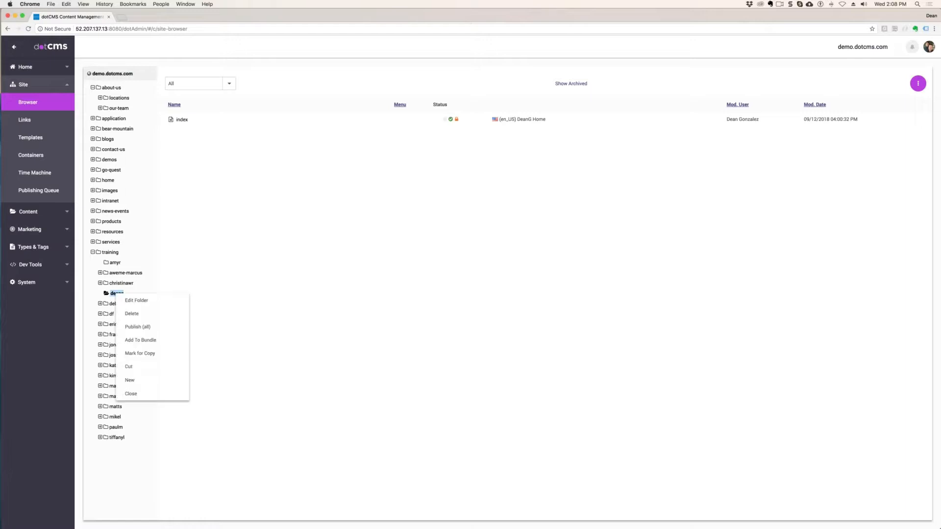
{"action": "mouse_move", "coordinate": [136, 381]}
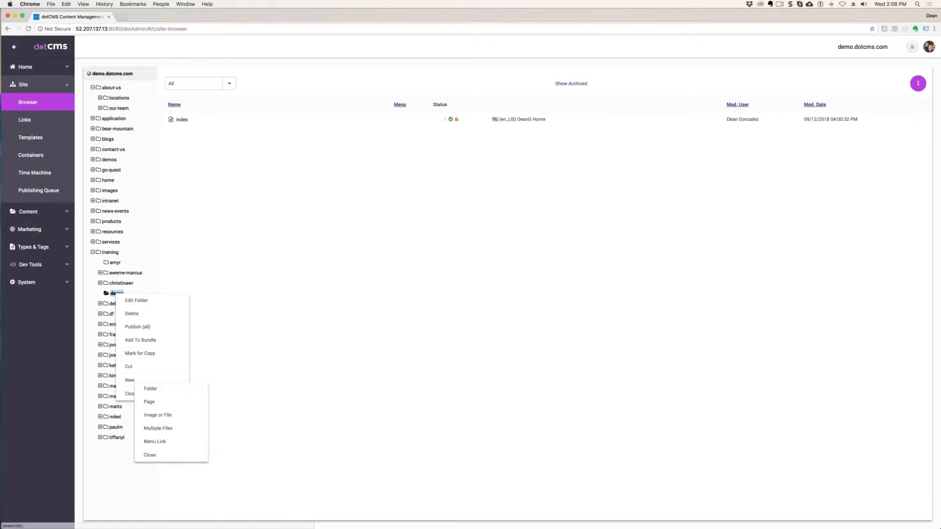
{"action": "left_click", "coordinate": [160, 392]}
{"action": "left_click", "coordinate": [178, 123]}
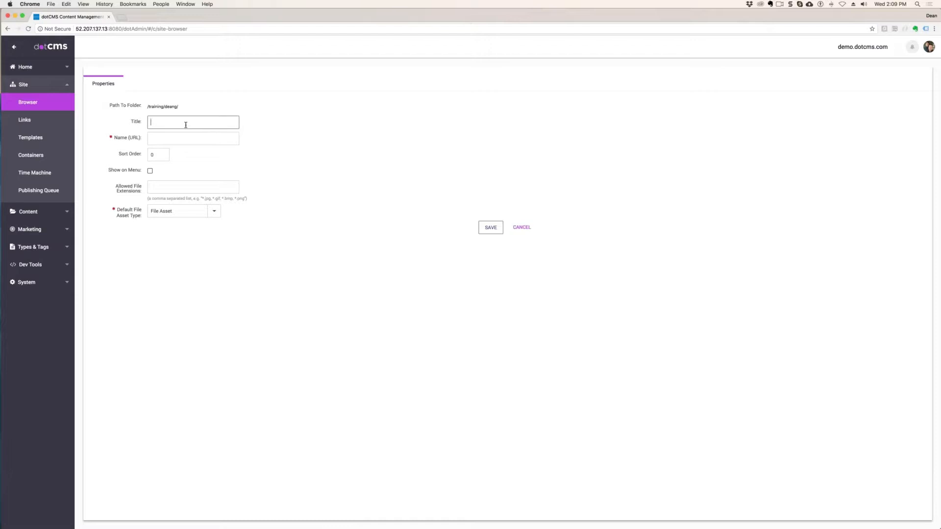
{"action": "type", "text": "images"}
{"action": "left_click_drag", "start_coordinate": [122, 170], "coordinate": [125, 170]}
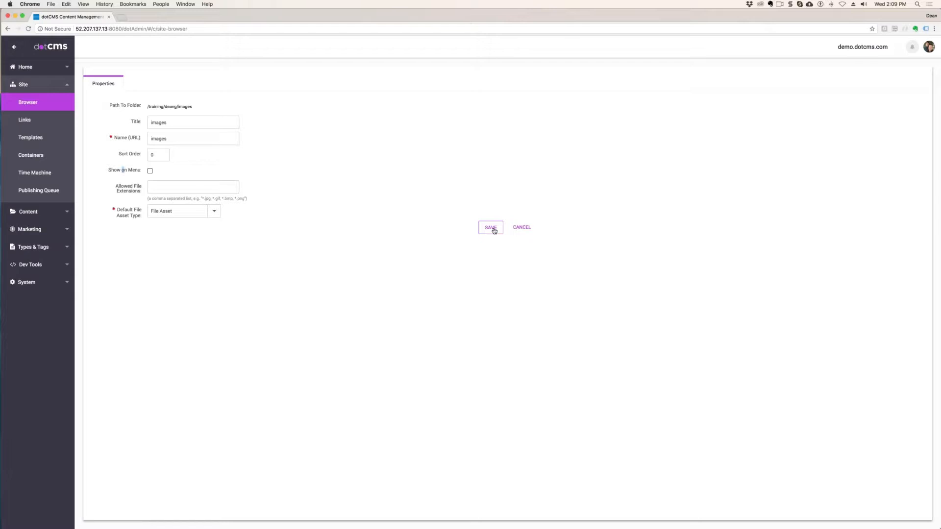
{"action": "left_click", "coordinate": [491, 228]}
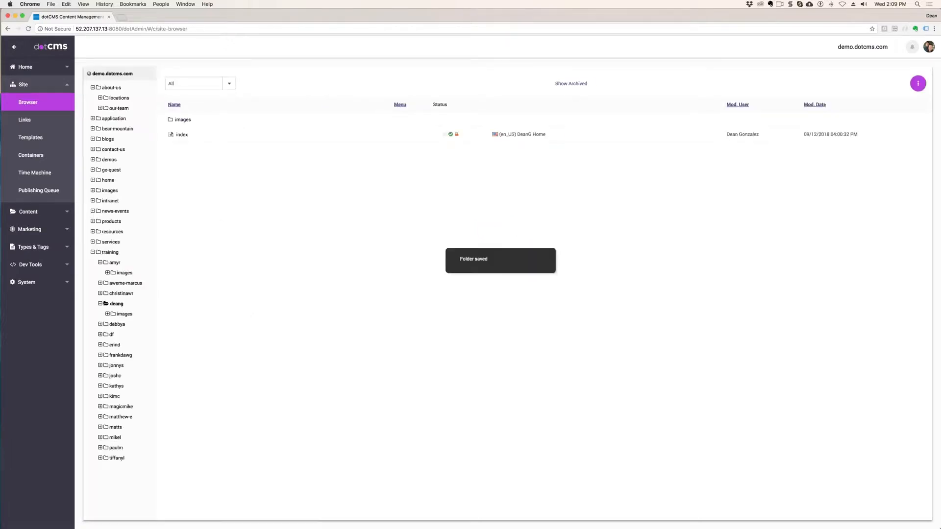
- Look through the new images folder, its parent folder and another trainee's folder in the site browser
{"action": "left_click", "coordinate": [124, 313]}
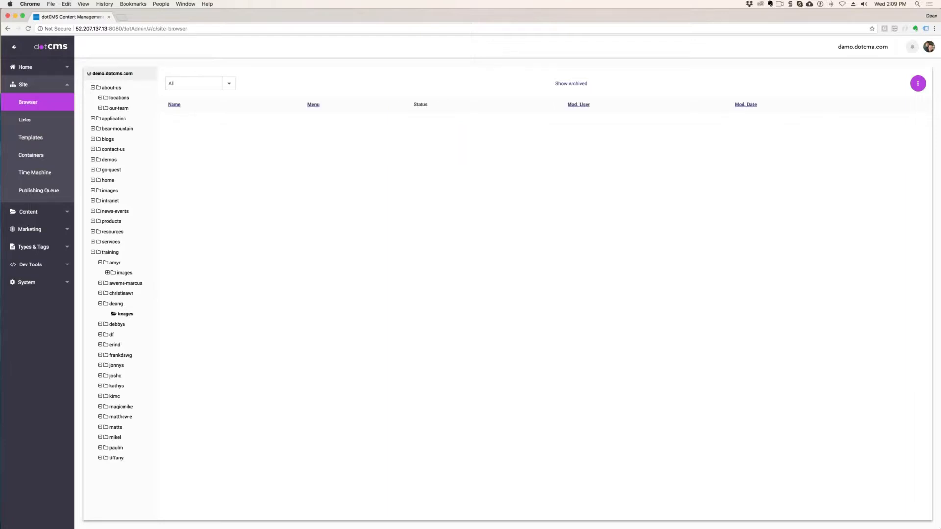
{"action": "left_click", "coordinate": [110, 304]}
{"action": "left_click", "coordinate": [151, 314]}
{"action": "left_click", "coordinate": [120, 354]}
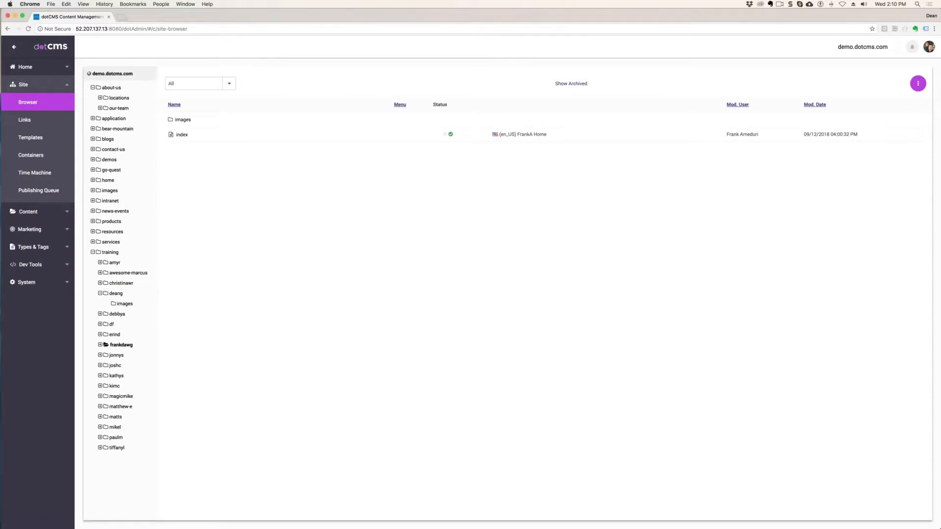
- Select the images folder in your own training subfolder and view what kinds of items can be created in it
{"action": "left_click", "coordinate": [125, 304]}
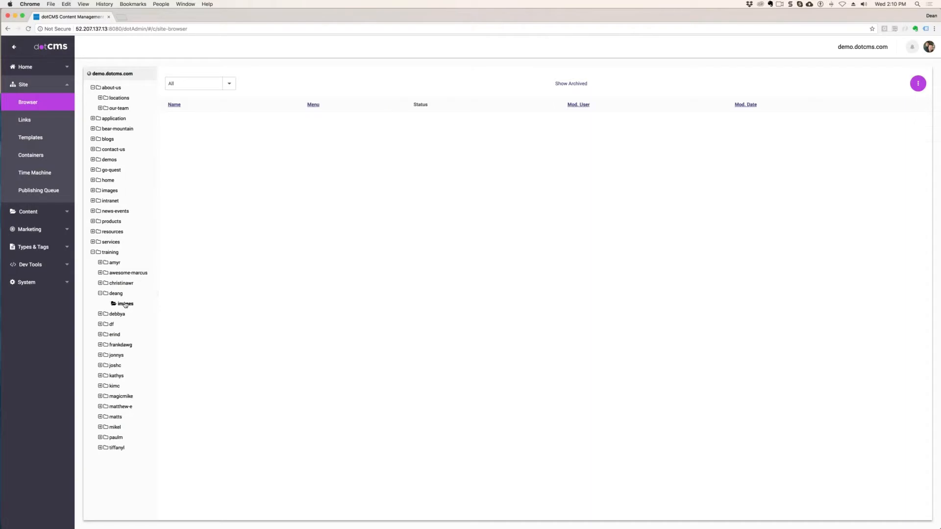
{"action": "right_click", "coordinate": [125, 304]}
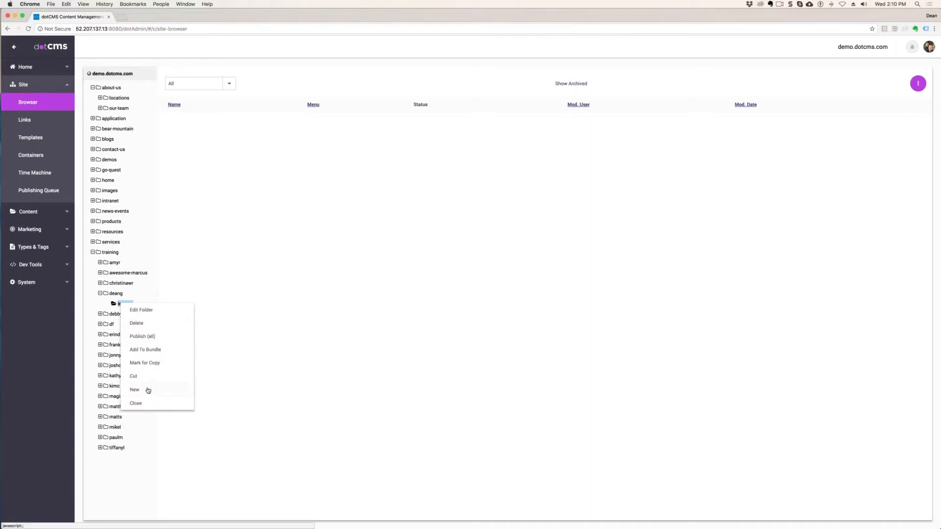
{"action": "mouse_move", "coordinate": [147, 390]}
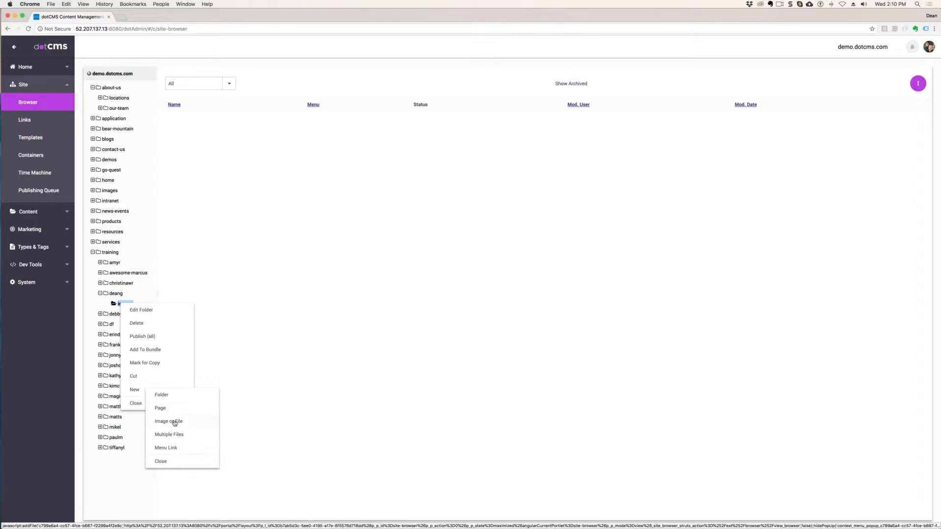
- View Finder's Connect to Server dialog, and return to the dotCMS site browser, closing the images folder's creation options
{"action": "key", "text": "F11"}
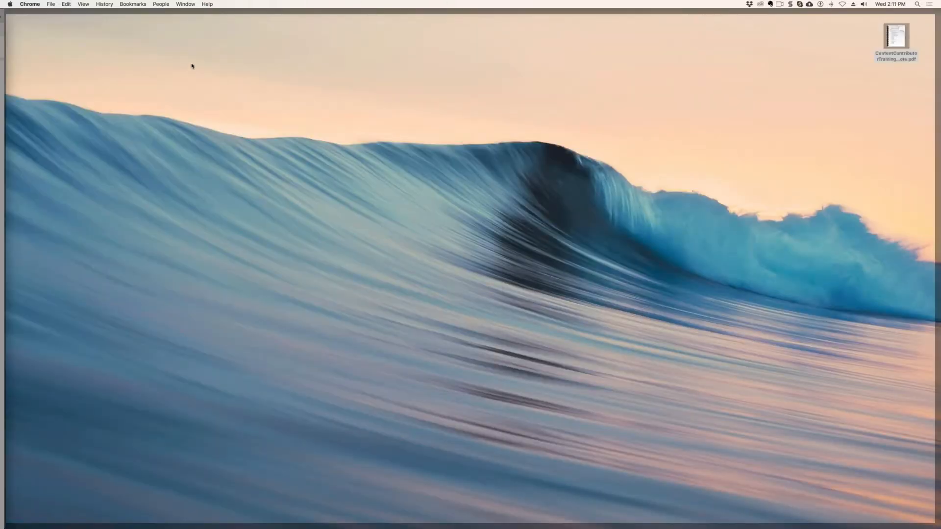
{"action": "left_click", "coordinate": [191, 64]}
{"action": "left_click", "coordinate": [94, 4]}
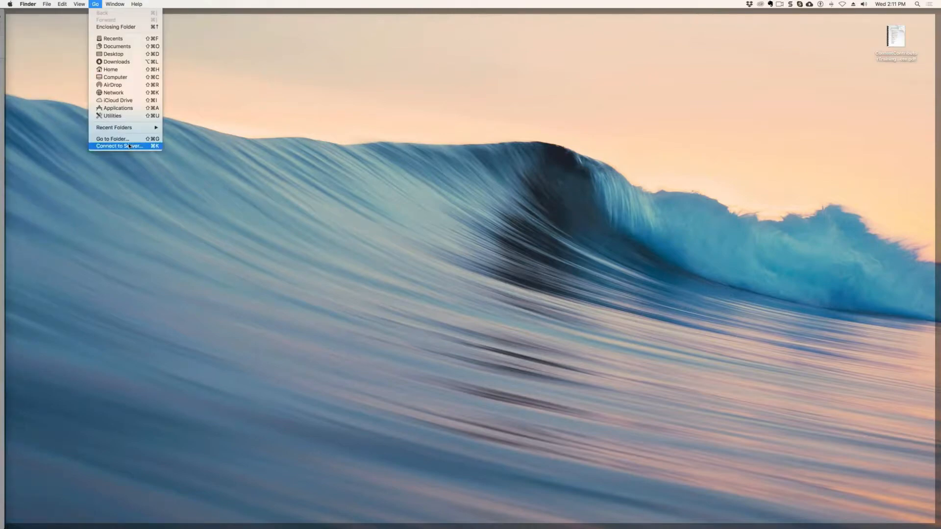
{"action": "left_click", "coordinate": [330, 165]}
{"action": "key", "text": "super+k"}
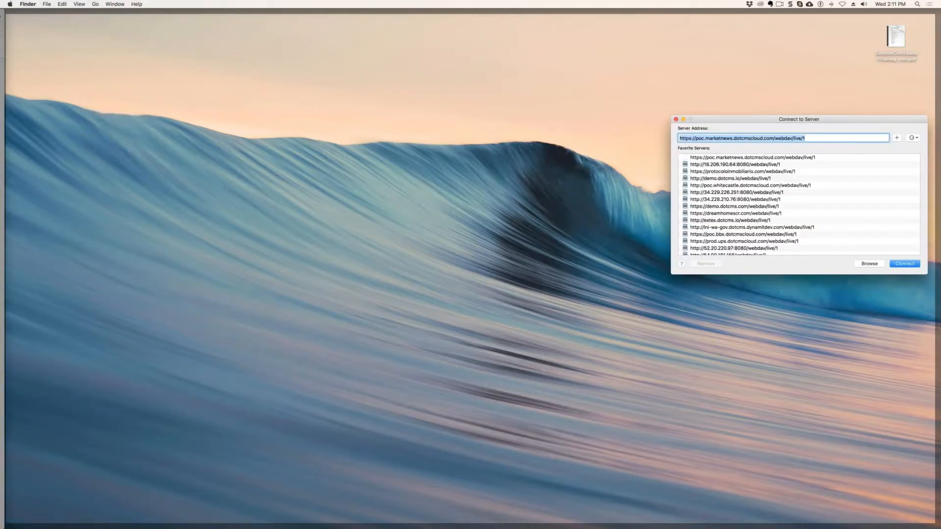
{"action": "key", "text": "F11"}
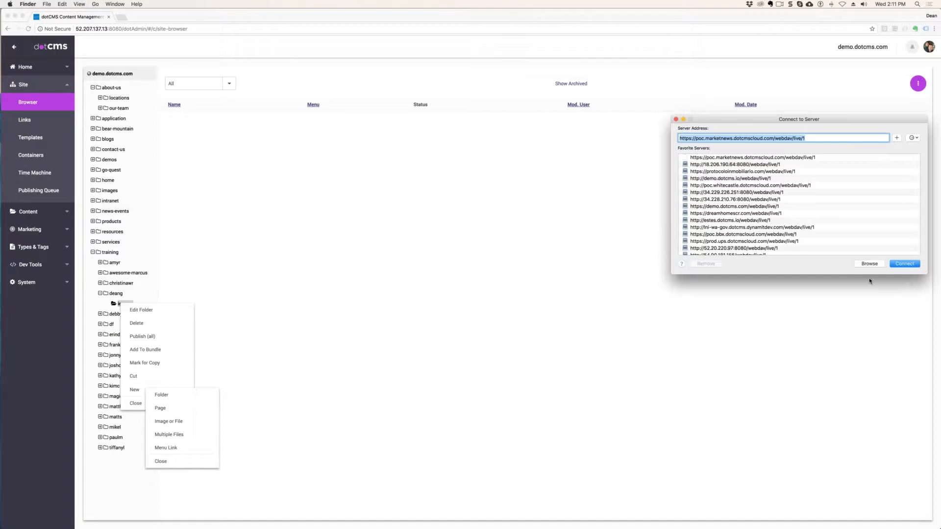
{"action": "left_click", "coordinate": [710, 109]}
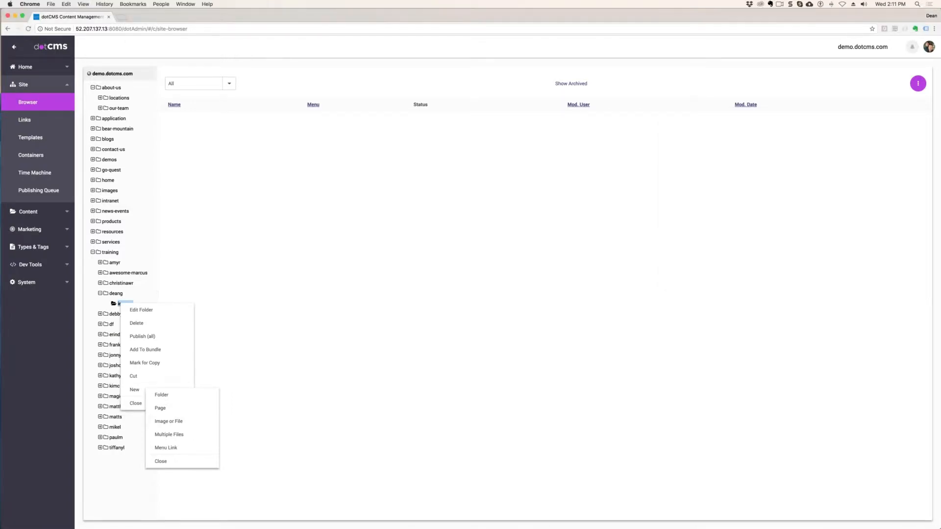
{"action": "left_click", "coordinate": [161, 461]}
{"action": "left_click", "coordinate": [135, 403]}
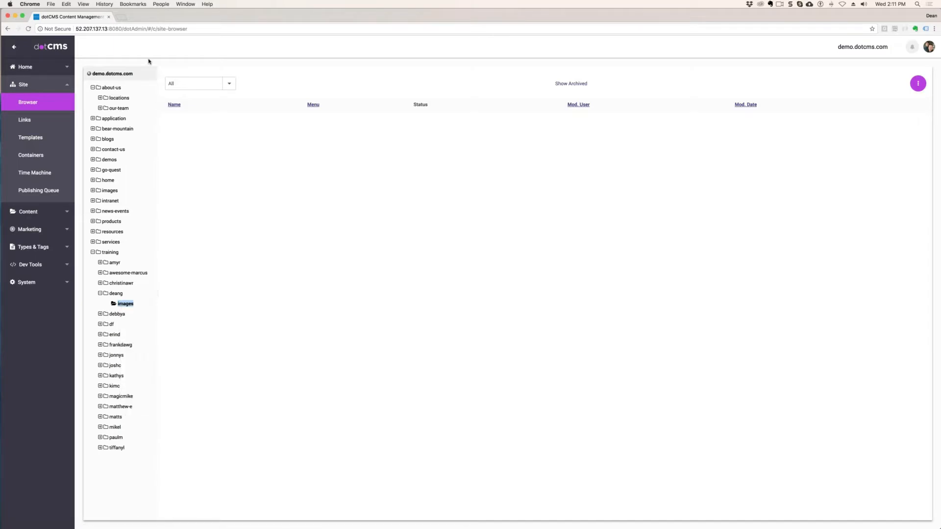
- Open dotcms.com in a new browser tab and go to its Documentation from the Resources
{"action": "left_click", "coordinate": [121, 18]}
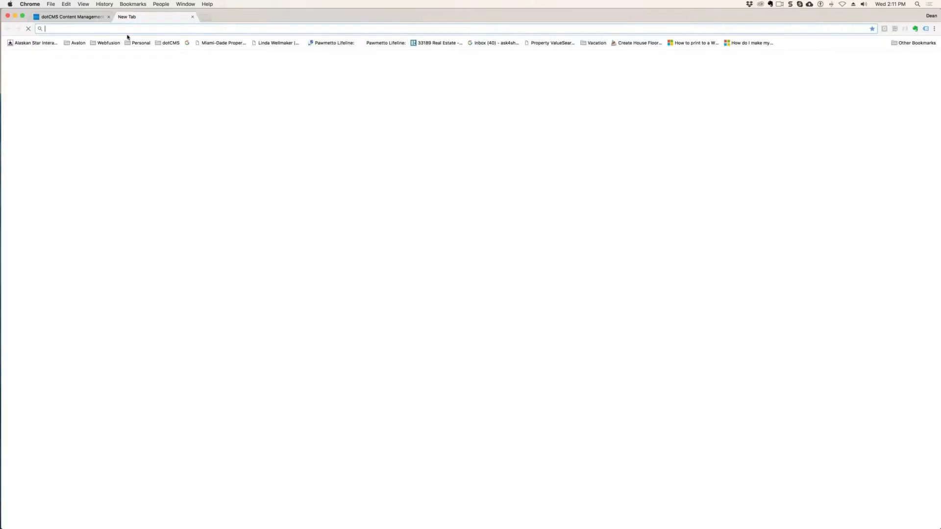
{"action": "type", "text": "dotcms.com"}
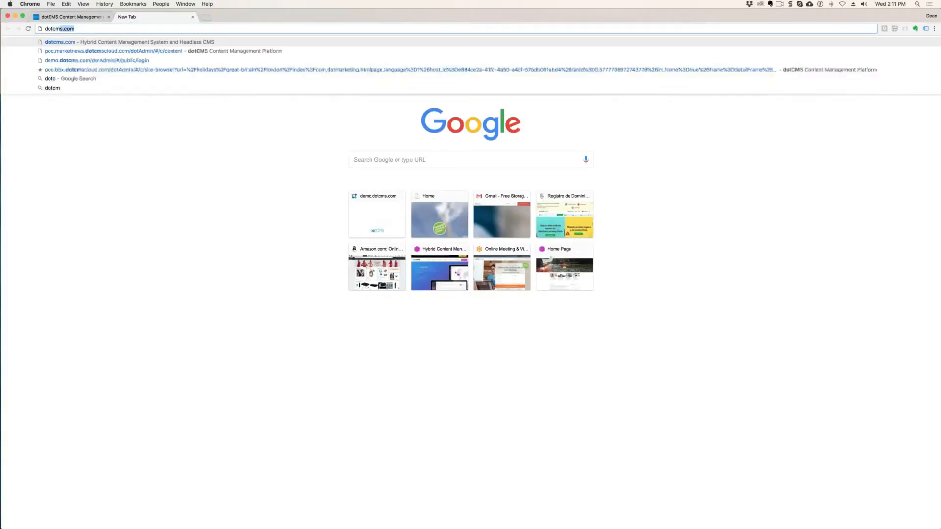
{"action": "key", "text": "Return"}
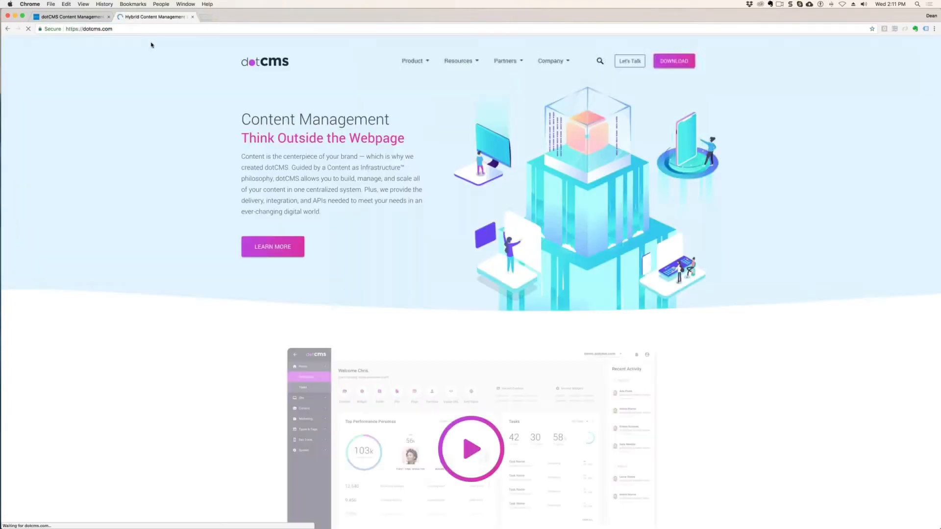
{"action": "mouse_move", "coordinate": [464, 61]}
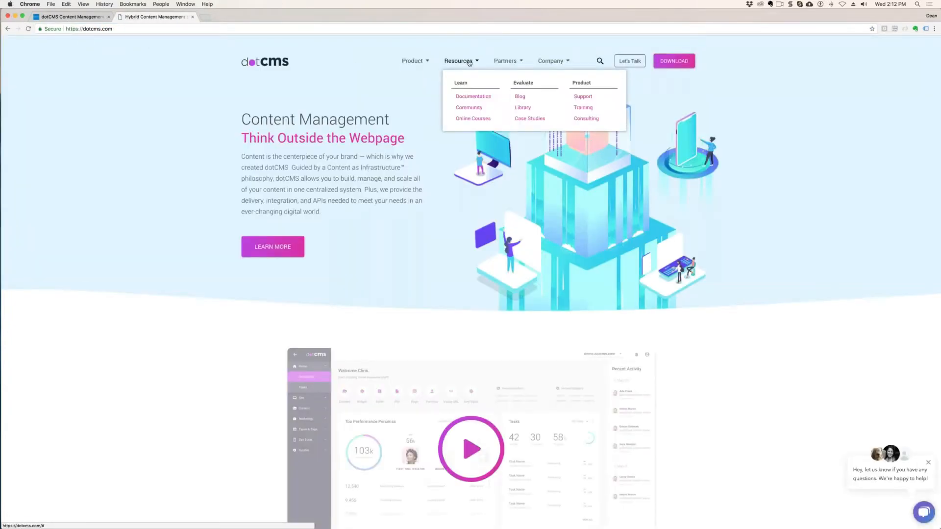
{"action": "left_click", "coordinate": [471, 97]}
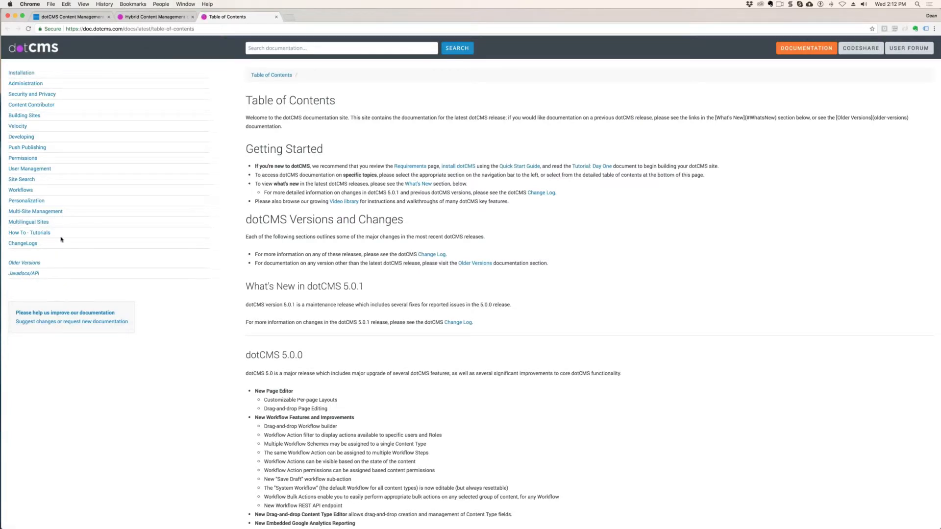
- Search the documentation for webdav and open the Upload and Edit via Webdav article
{"action": "left_click", "coordinate": [282, 49]}
{"action": "type", "text": "webdav"}
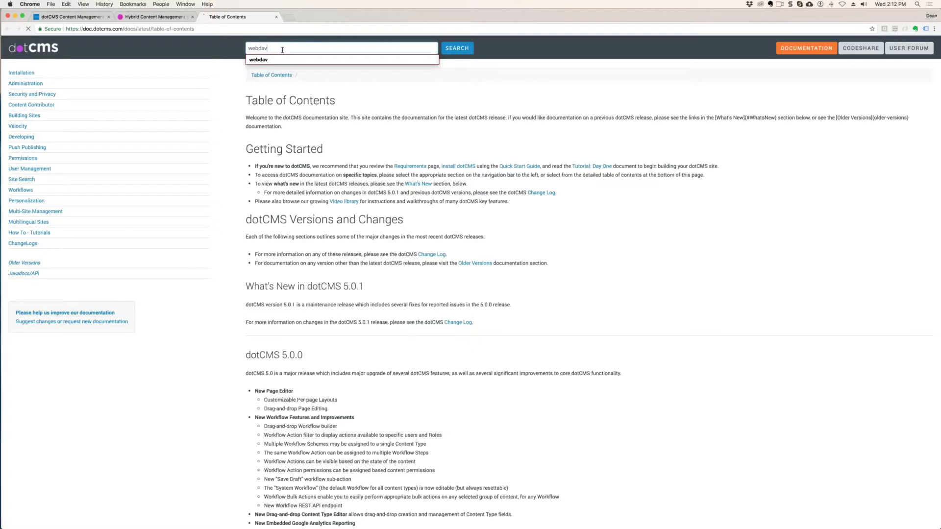
{"action": "key", "text": "Return"}
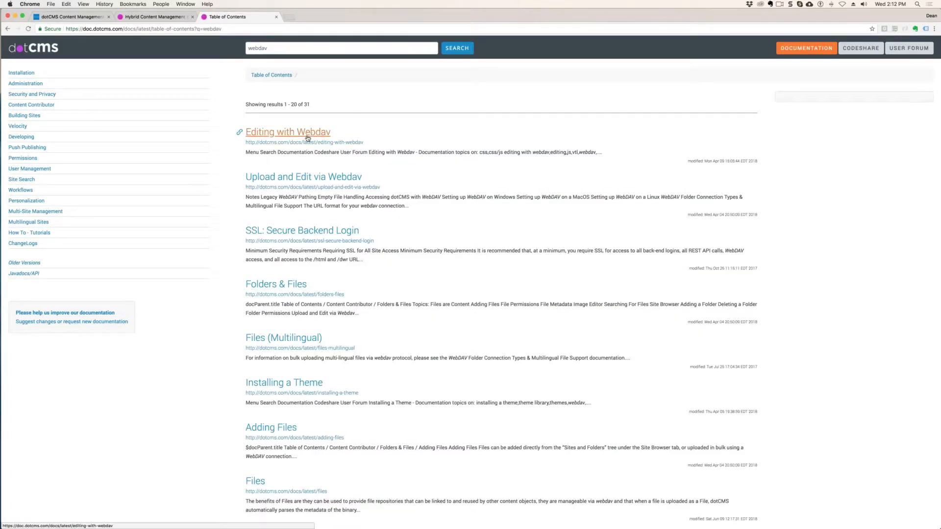
{"action": "left_click", "coordinate": [291, 177]}
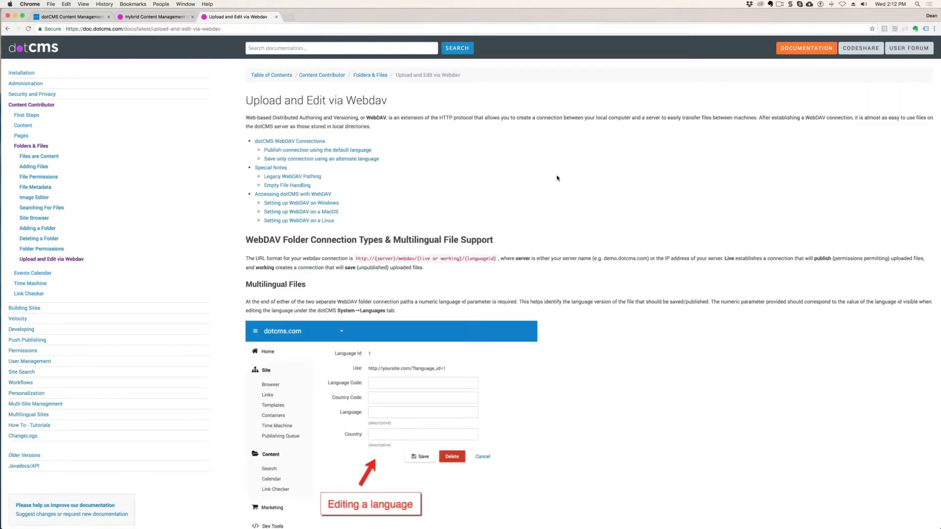
- Read through the article's WebDAV connection types, Windows setup instructions and the beginning of the MacOS setup
{"action": "scroll", "coordinate": [455, 194], "scroll_direction": "down", "scroll_amount": 5}
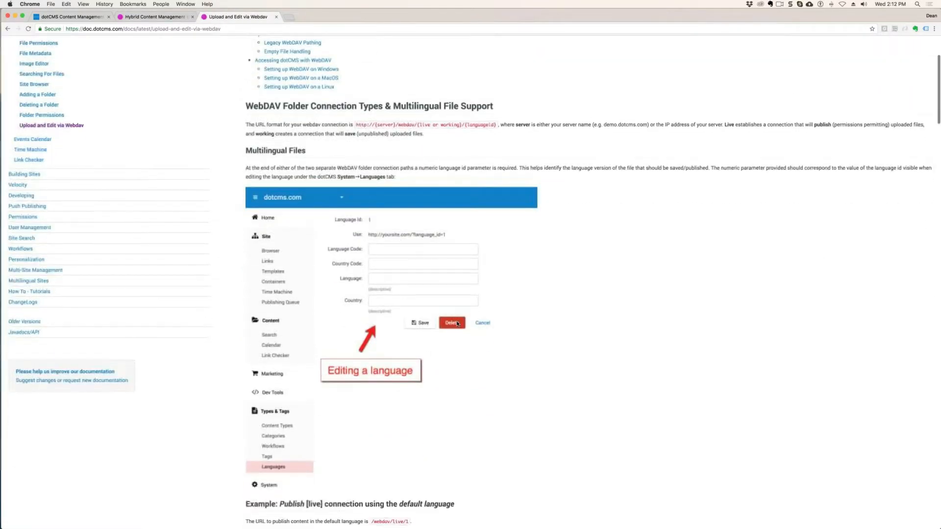
{"action": "scroll", "coordinate": [457, 324], "scroll_direction": "down", "scroll_amount": 15}
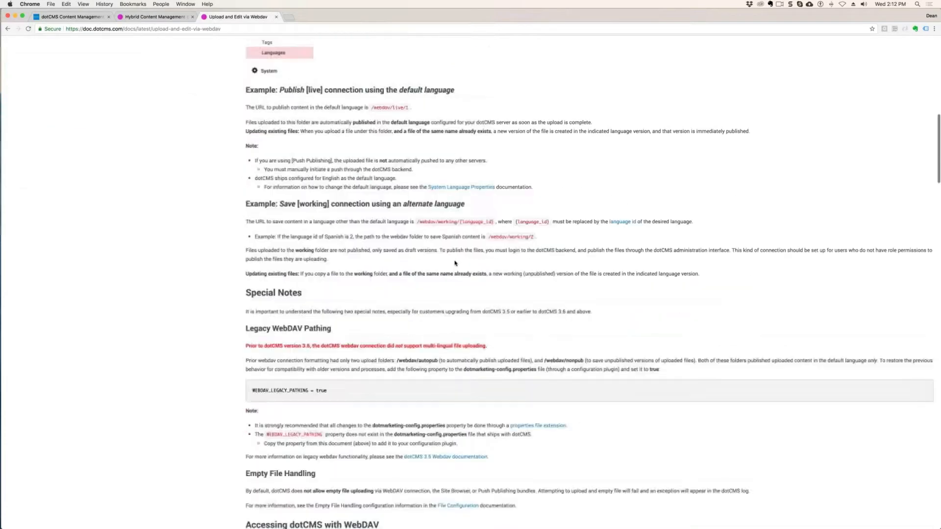
{"action": "scroll", "coordinate": [455, 263], "scroll_direction": "down", "scroll_amount": 13}
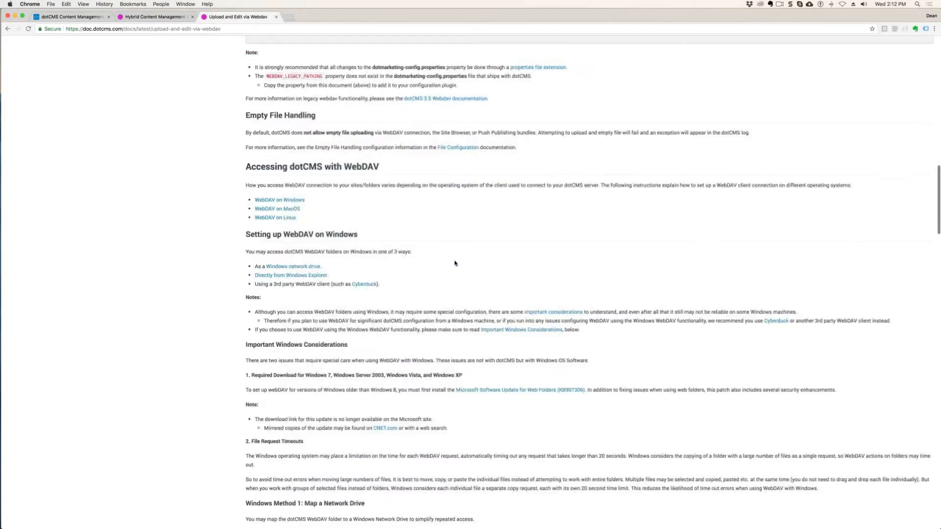
{"action": "scroll", "coordinate": [454, 263], "scroll_direction": "down", "scroll_amount": 2}
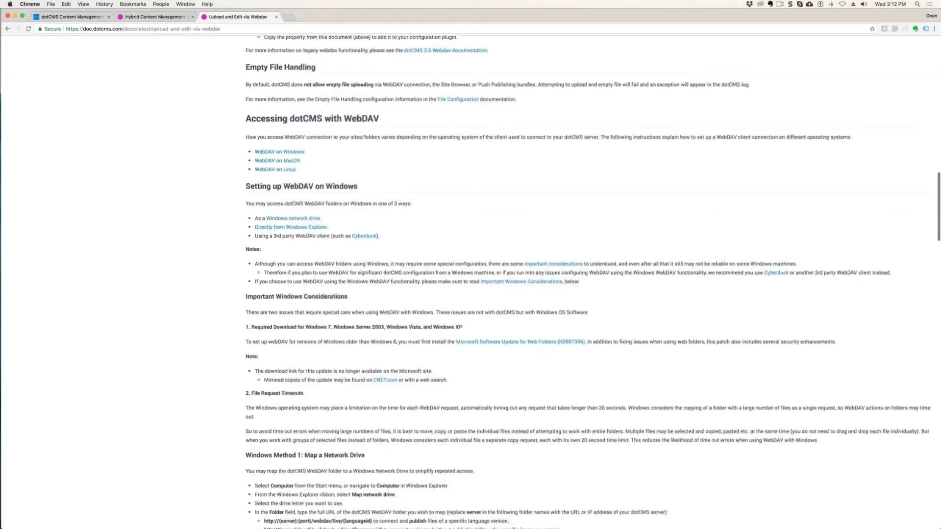
{"action": "left_click", "coordinate": [279, 152]}
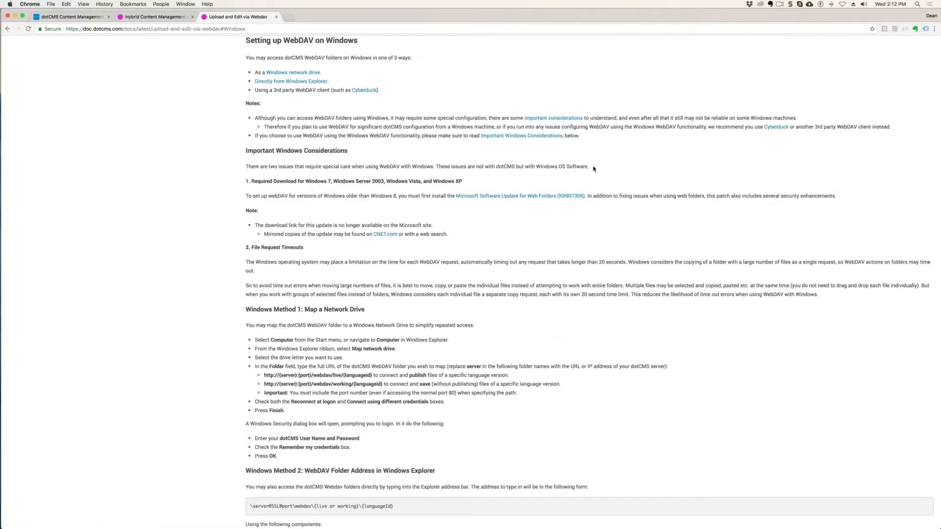
{"action": "scroll", "coordinate": [610, 172], "scroll_direction": "down", "scroll_amount": 4}
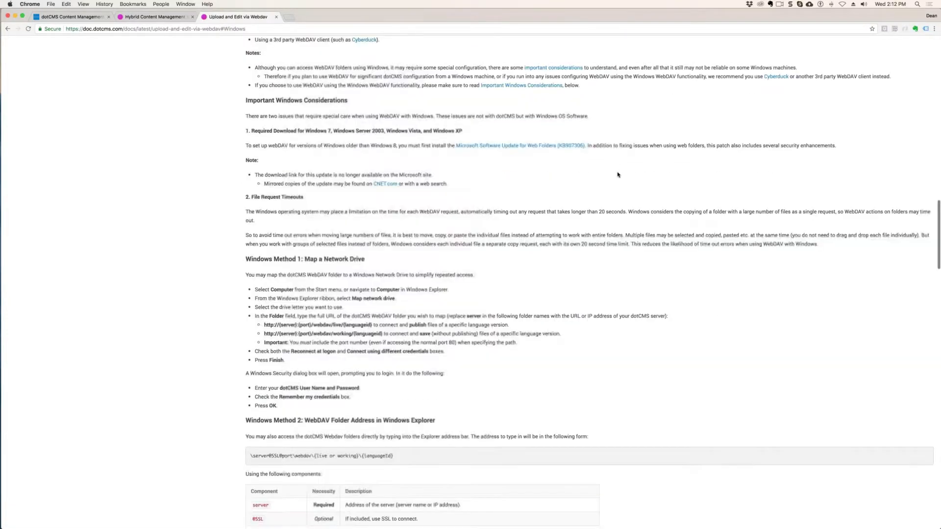
{"action": "scroll", "coordinate": [617, 174], "scroll_direction": "down", "scroll_amount": 12}
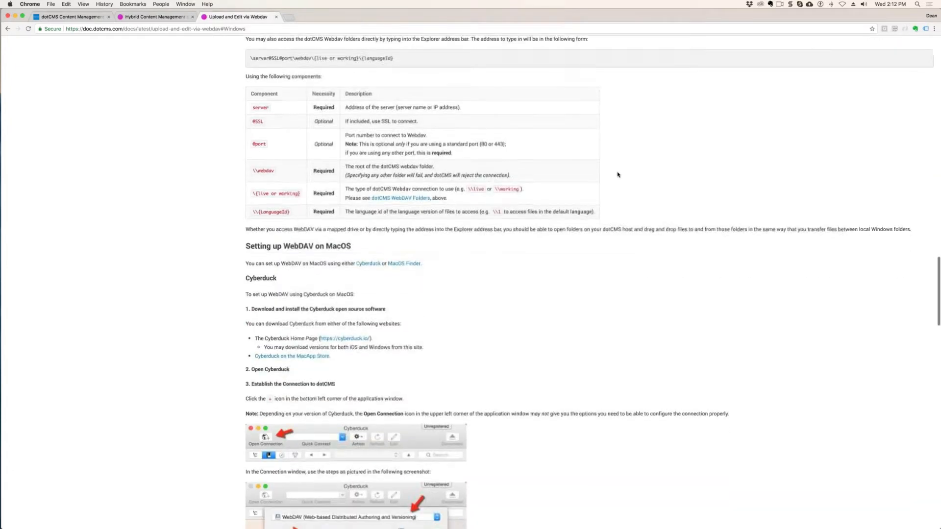
- Open the Cyberduck home page from the article's MacOS setup section and copy its web address
{"action": "left_click", "coordinate": [369, 262]}
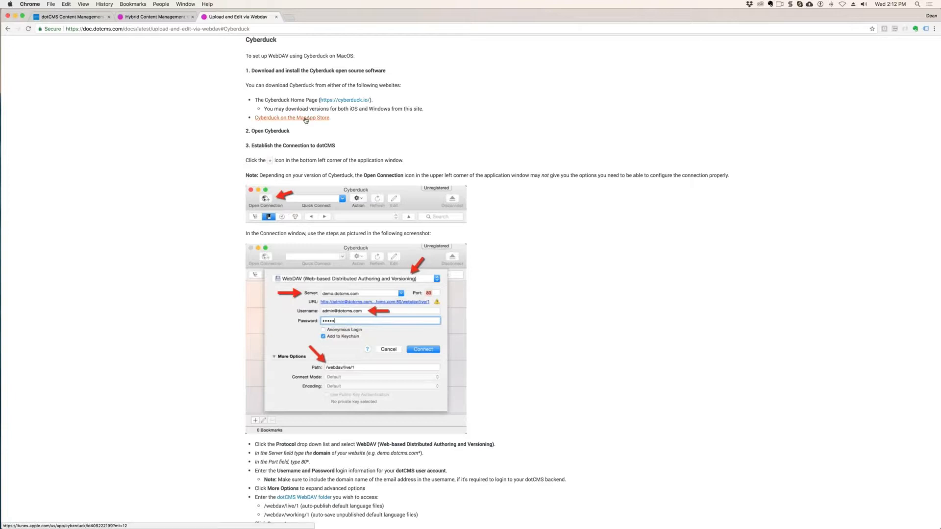
{"action": "left_click", "coordinate": [357, 100]}
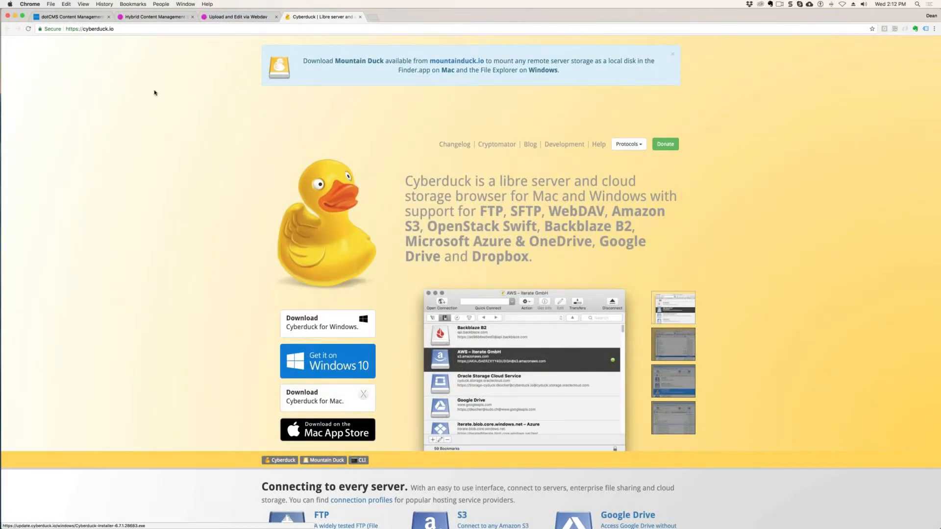
{"action": "key", "text": "super+l"}
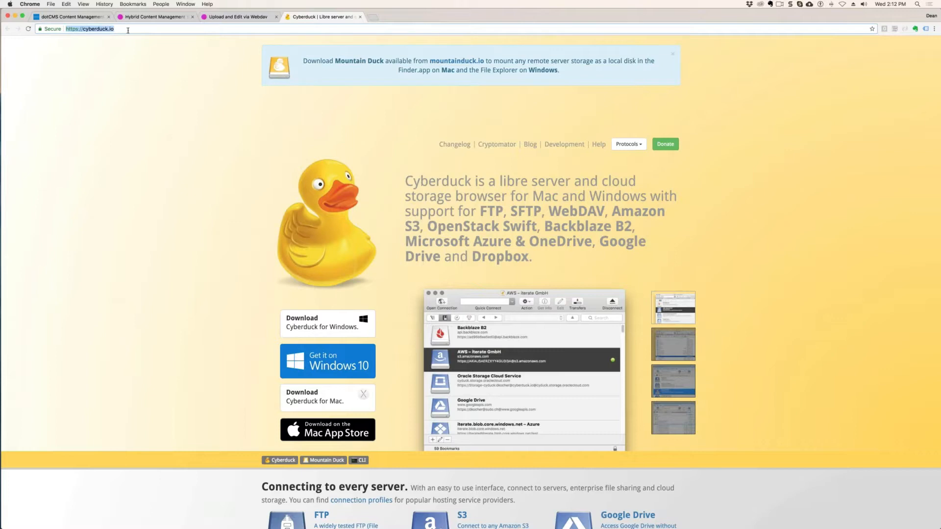
{"action": "key", "text": "super+c"}
{"action": "key", "text": "super+Tab"}
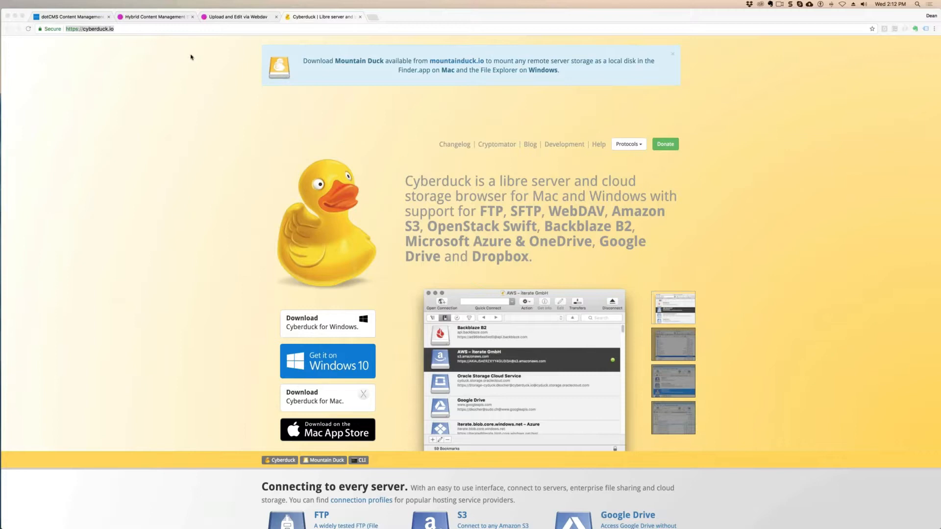
{"action": "scroll", "coordinate": [264, 61], "scroll_direction": "up", "scroll_amount": 2}
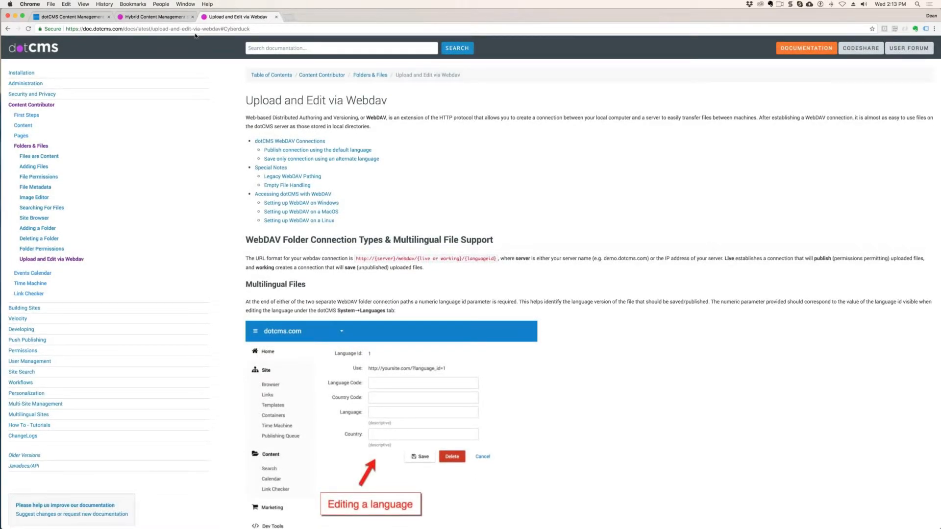
- Launch Cyberduck from the Mac's Applications folder in a new Finder window, and close that Finder window
{"action": "mouse_move", "coordinate": [2, 310]}
{"action": "key", "text": "F11"}
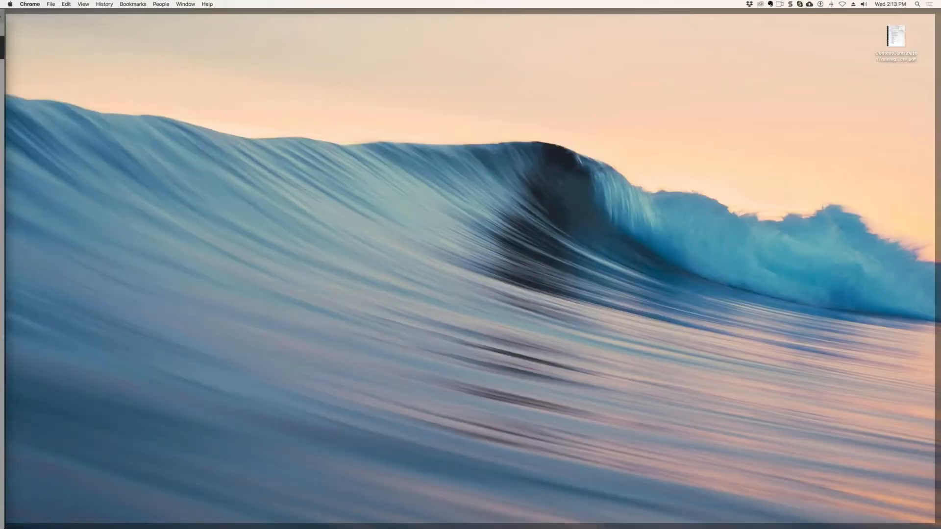
{"action": "key", "text": "super+n"}
{"action": "left_click", "coordinate": [284, 111]}
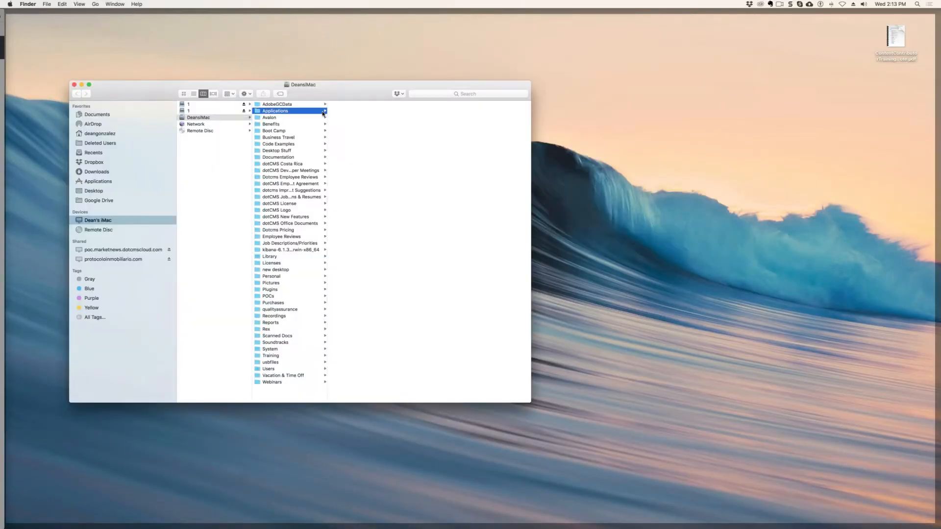
{"action": "left_click", "coordinate": [354, 217]}
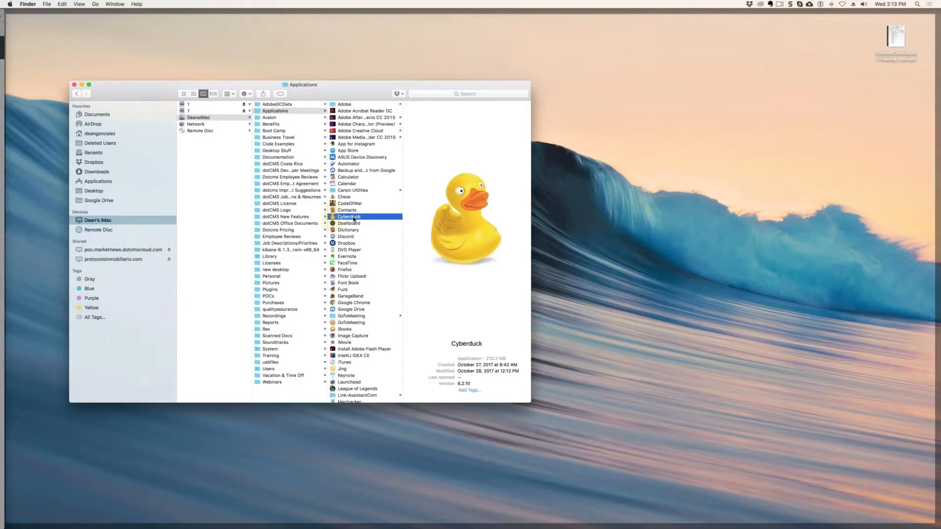
{"action": "key", "text": "F11"}
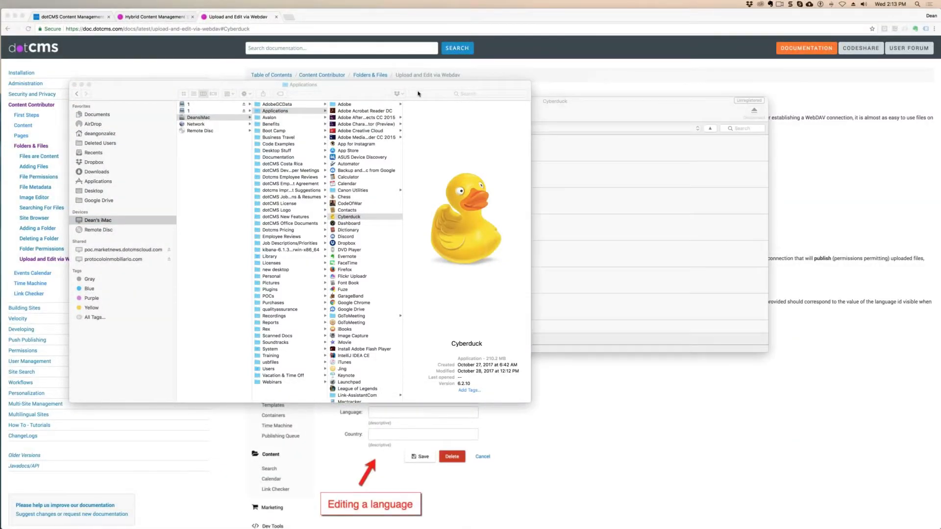
{"action": "left_click", "coordinate": [74, 85]}
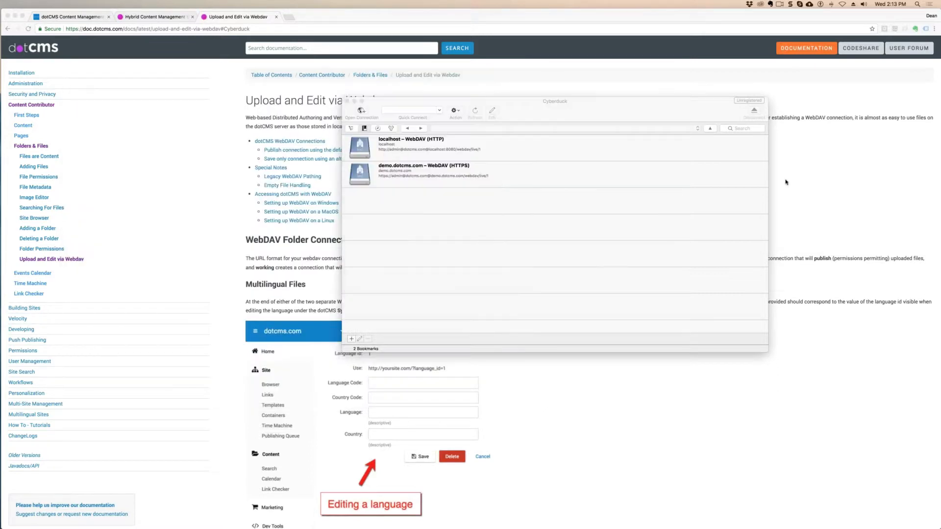
- Add a new Cyberduck bookmark with the WebDAV (HTTPS) connection type and dismiss the software update window
{"action": "left_click", "coordinate": [352, 340]}
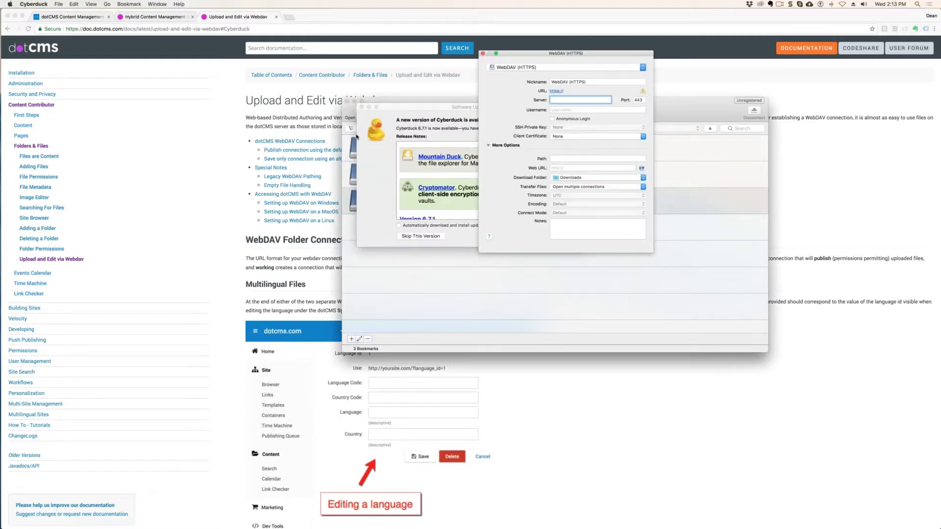
{"action": "left_click", "coordinate": [362, 107]}
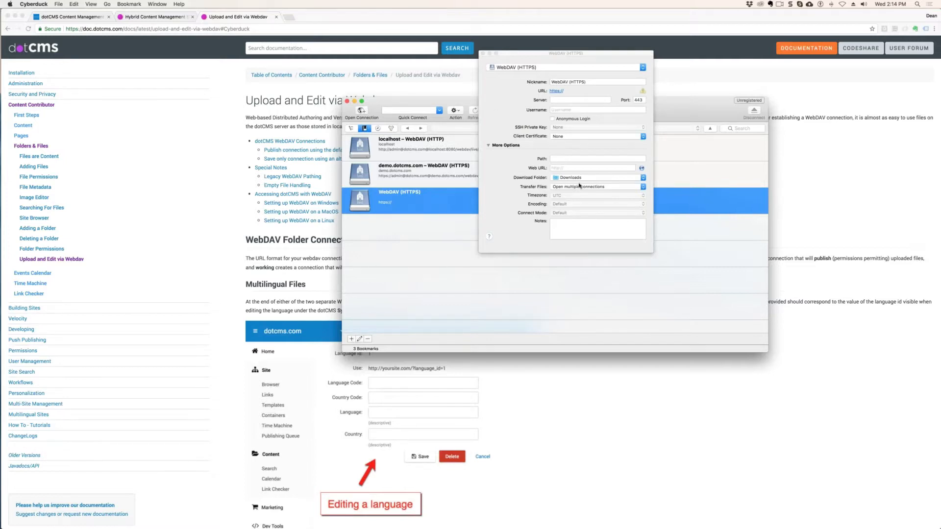
{"action": "left_click_drag", "start_coordinate": [545, 53], "coordinate": [532, 55]}
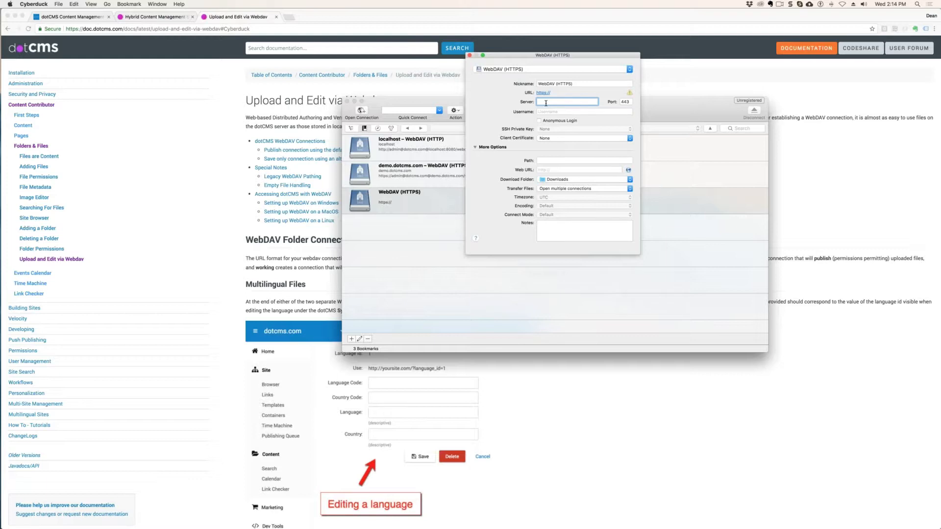
{"action": "left_click", "coordinate": [630, 69]}
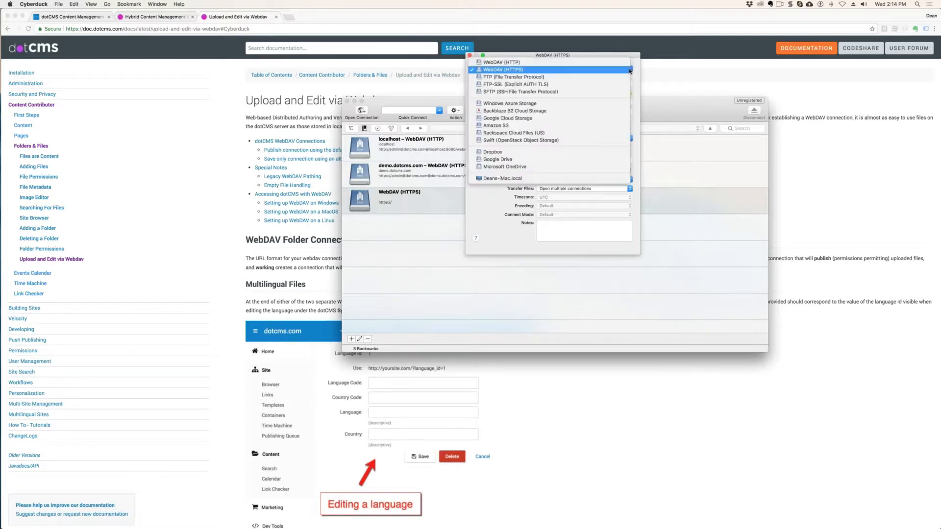
{"action": "left_click", "coordinate": [508, 69]}
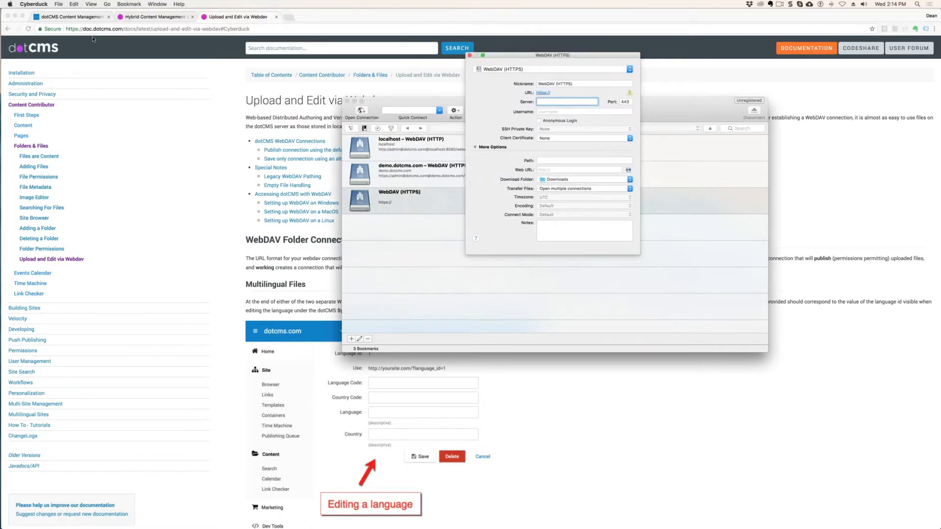
- Check the dotCMS site's address in Chrome, then return to Cyberduck and set the new bookmark's connection type to WebDAV (HTTP)
{"action": "left_click", "coordinate": [78, 18]}
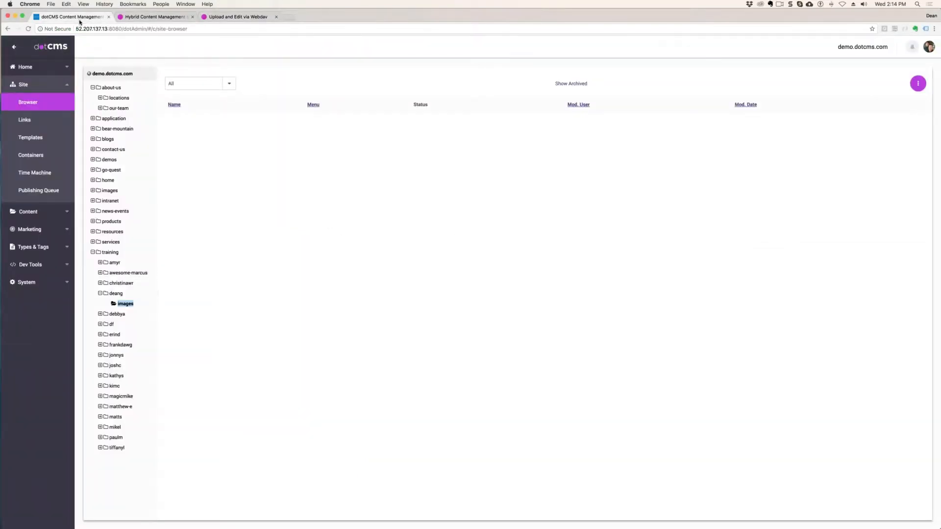
{"action": "mouse_move", "coordinate": [1, 258]}
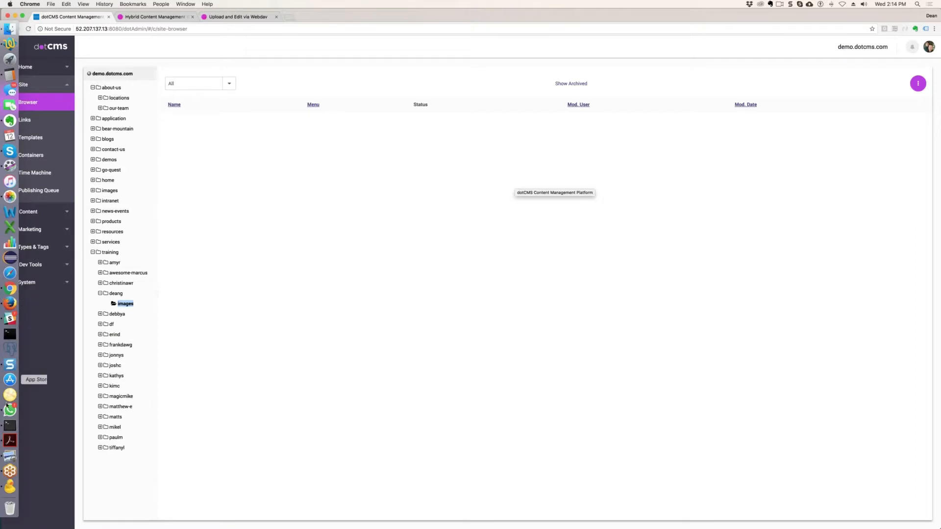
{"action": "left_click", "coordinate": [10, 487]}
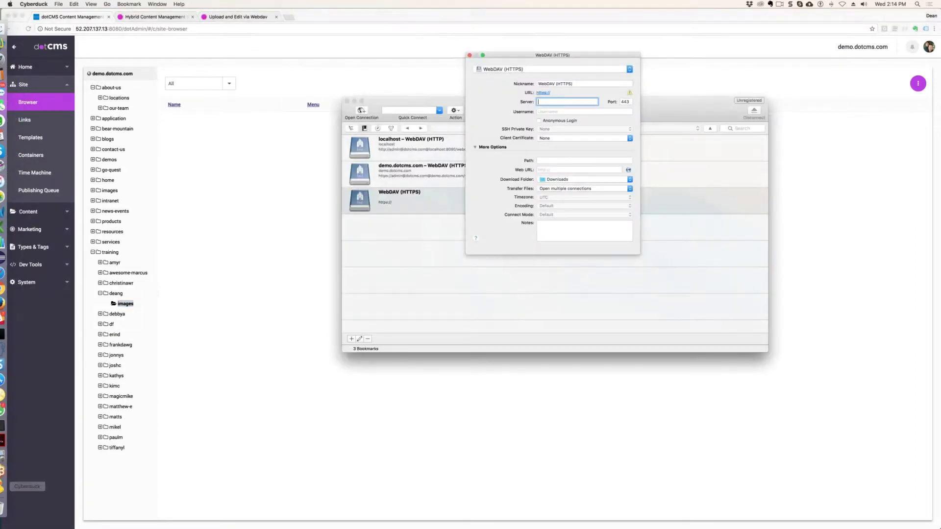
{"action": "left_click", "coordinate": [587, 83]}
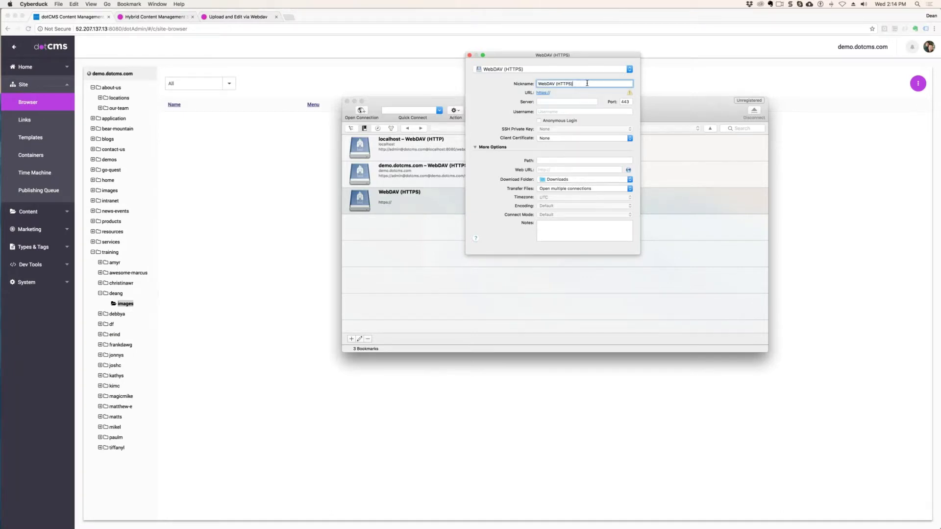
{"action": "left_click", "coordinate": [630, 69]}
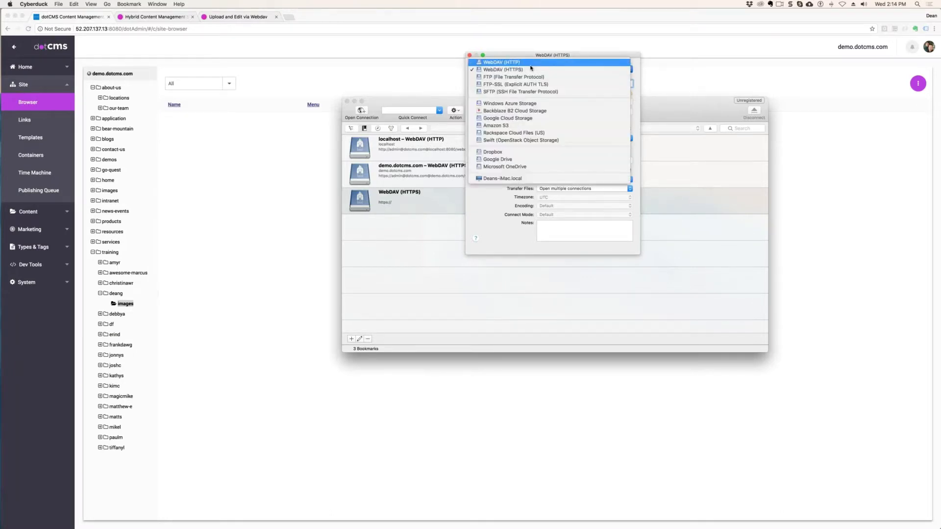
{"action": "left_click", "coordinate": [622, 61]}
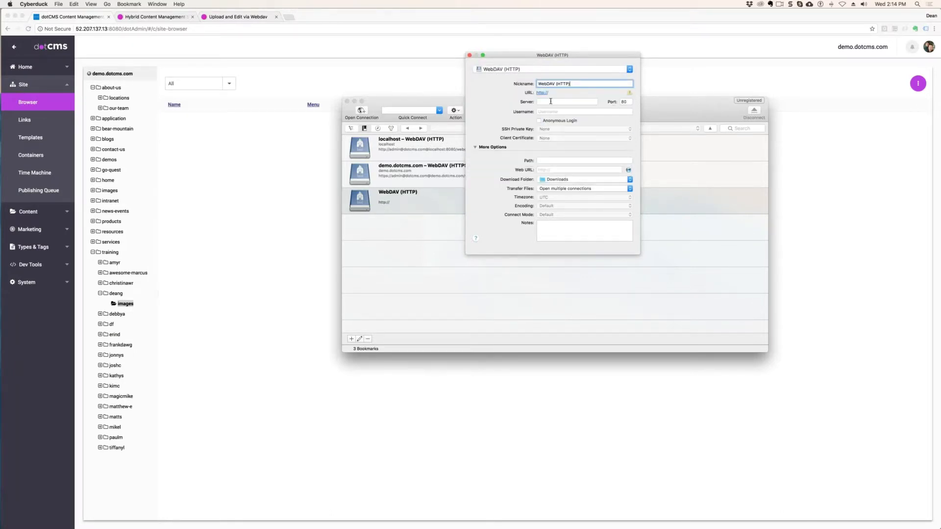
- Copy the IP address 52.207.137.13 from the dotCMS page's web address into the Cyberduck bookmark's server setting and set the port to 8080
{"action": "left_click", "coordinate": [124, 29]}
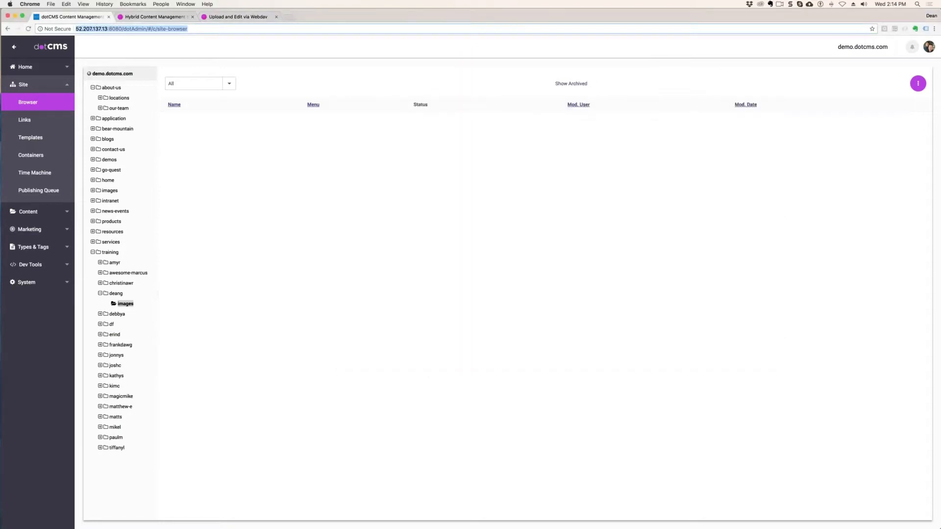
{"action": "left_click", "coordinate": [127, 28]}
{"action": "left_click_drag", "start_coordinate": [108, 29], "coordinate": [71, 27]}
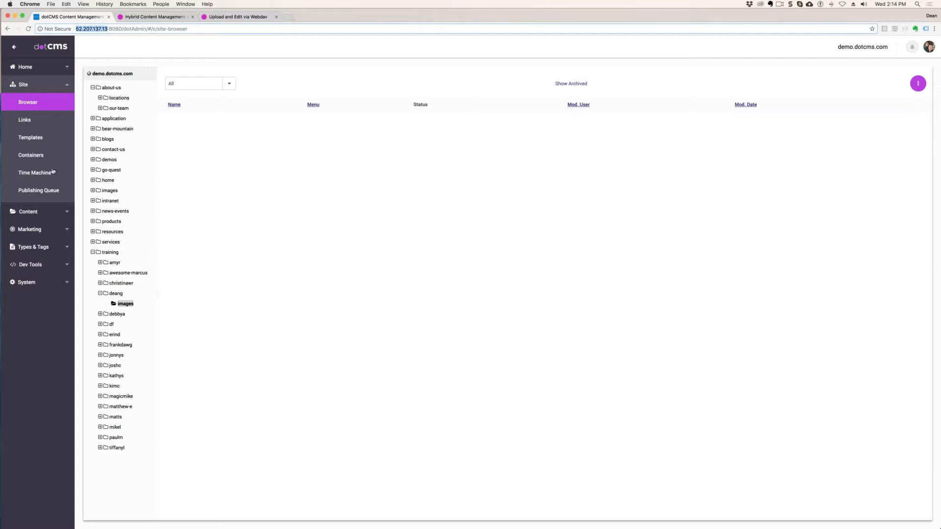
{"action": "mouse_move", "coordinate": [8, 267]}
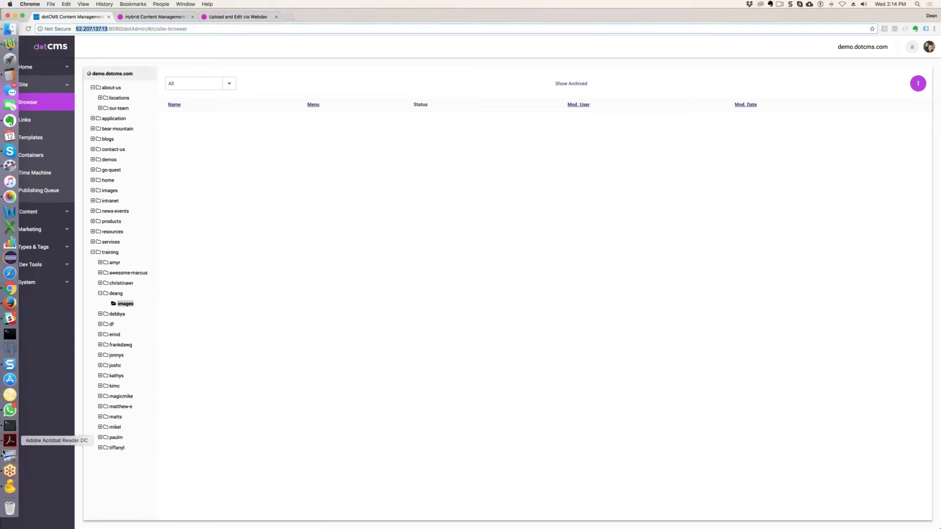
{"action": "left_click", "coordinate": [10, 486]}
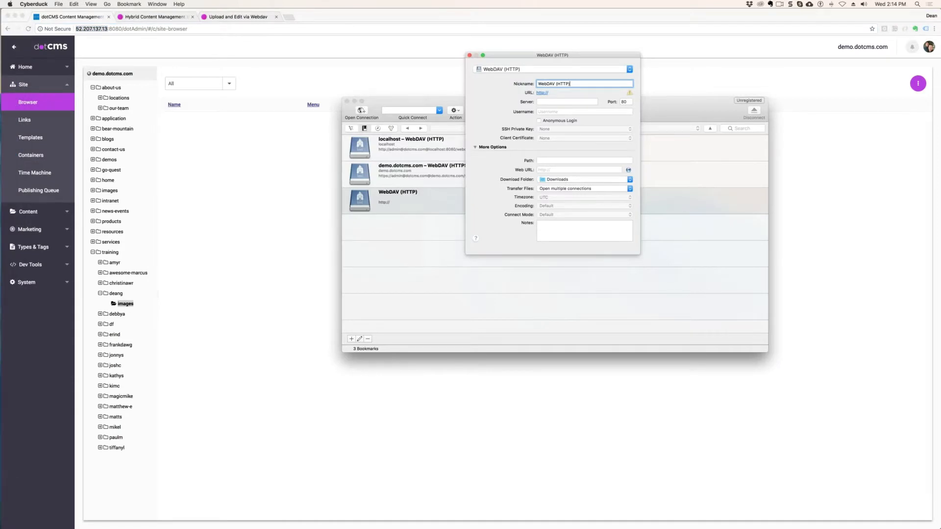
{"action": "left_click", "coordinate": [552, 101]}
{"action": "key", "text": "super+v"}
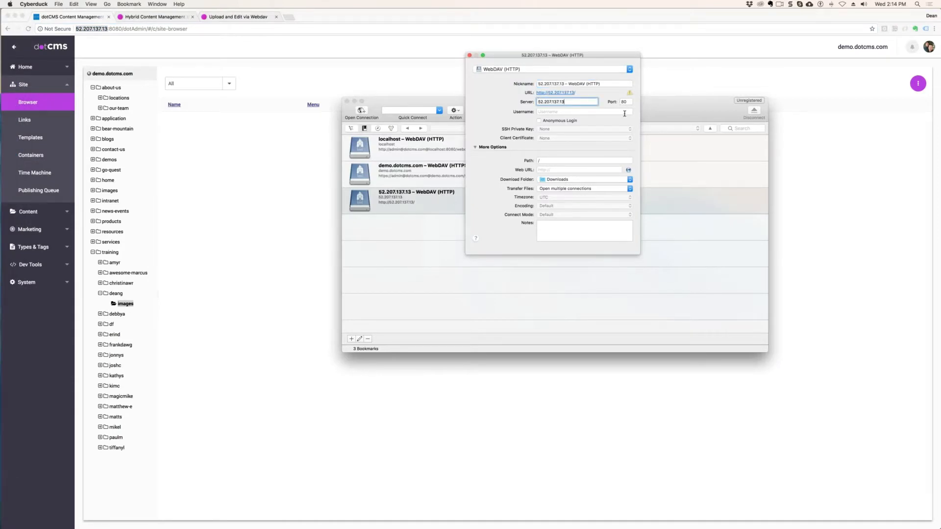
{"action": "left_click", "coordinate": [627, 102]}
{"action": "type", "text": "80"}
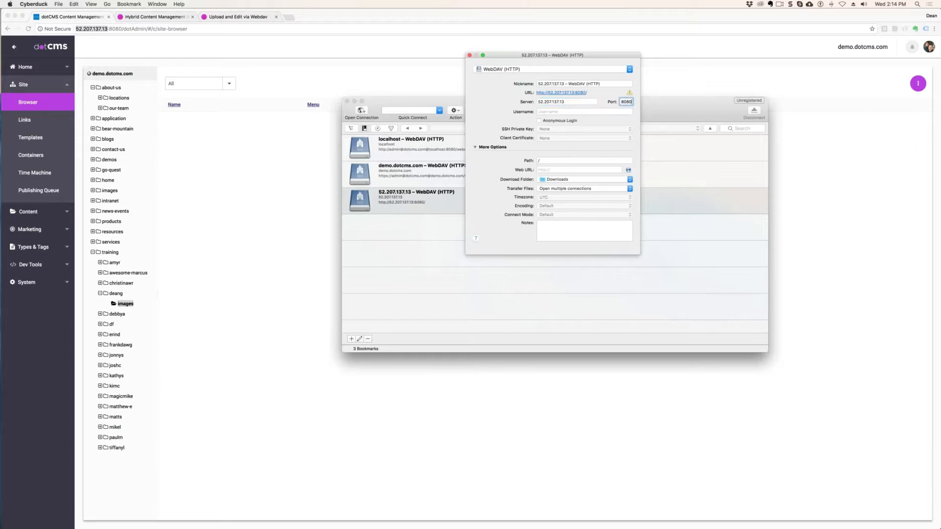
- Enable anonymous login for the bookmark, set its path to /webdav/live/1, and close the bookmark settings
{"action": "left_click", "coordinate": [549, 112]}
{"action": "left_click", "coordinate": [541, 121]}
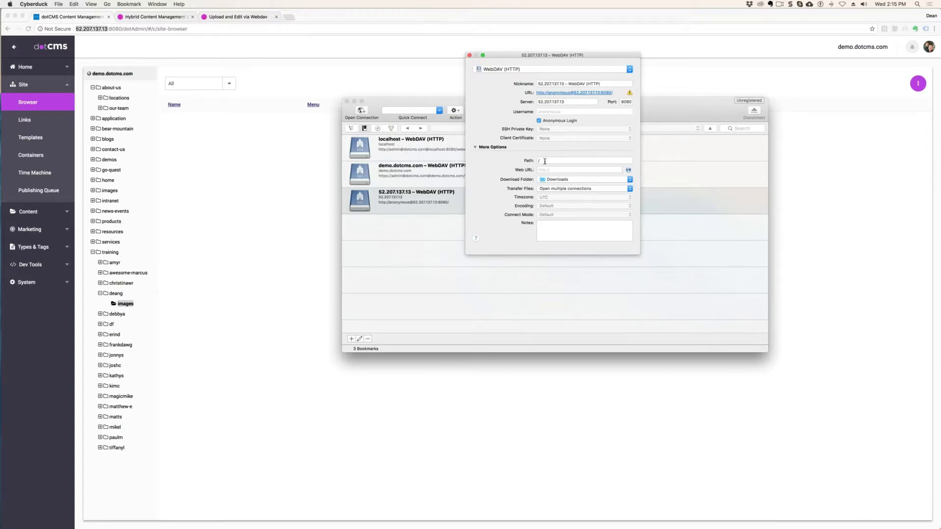
{"action": "left_click", "coordinate": [549, 161]}
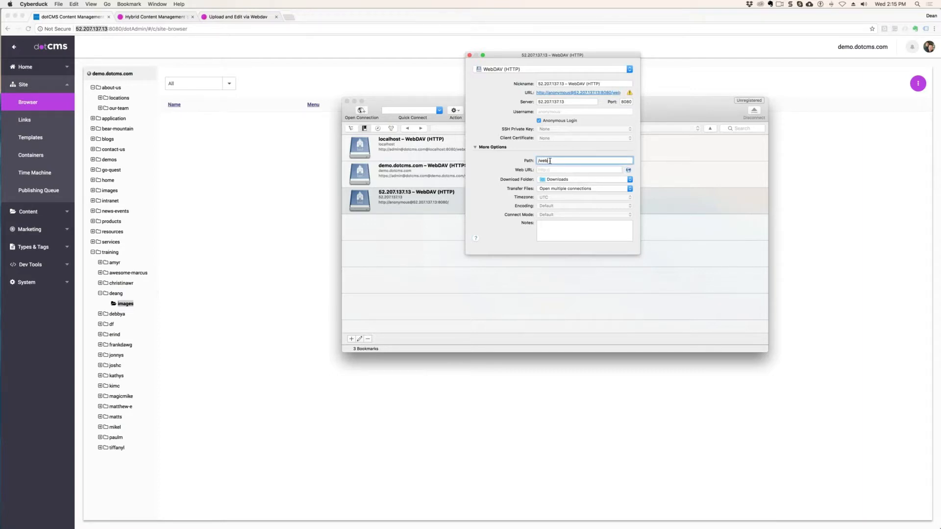
{"action": "type", "text": "webdav/live/1"}
{"action": "left_click", "coordinate": [469, 55]}
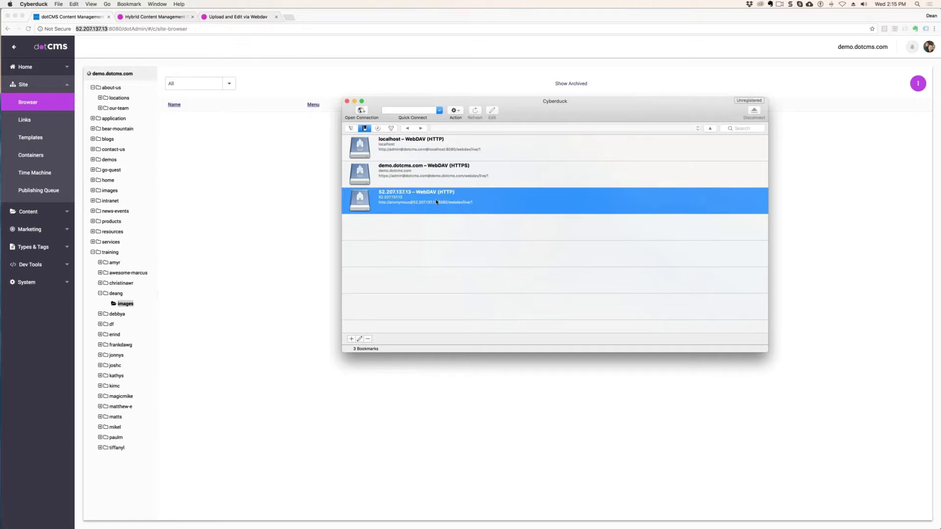
{"action": "left_click", "coordinate": [426, 172]}
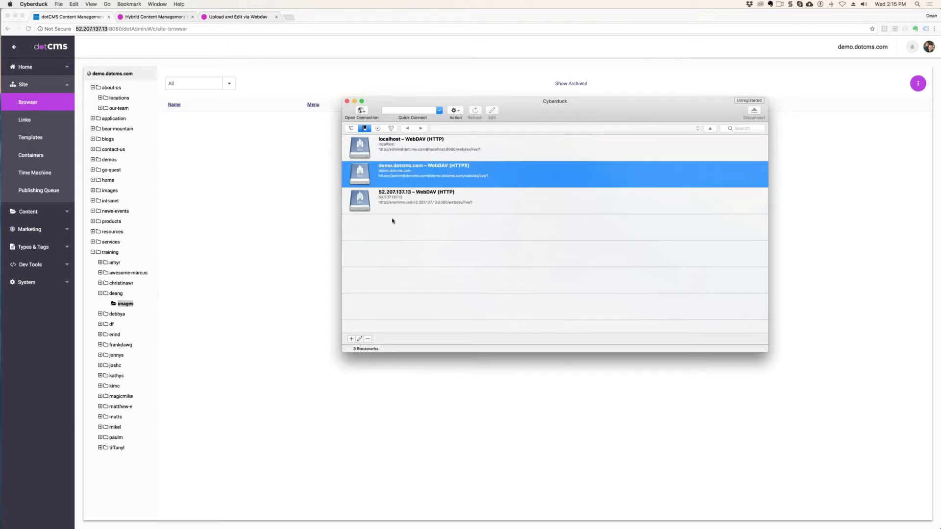
{"action": "left_click", "coordinate": [368, 339]}
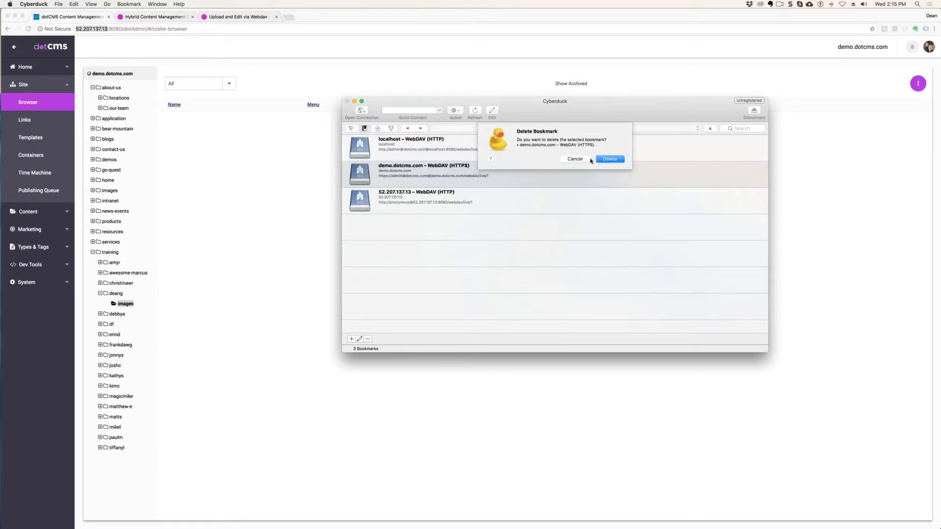
{"action": "left_click", "coordinate": [575, 159]}
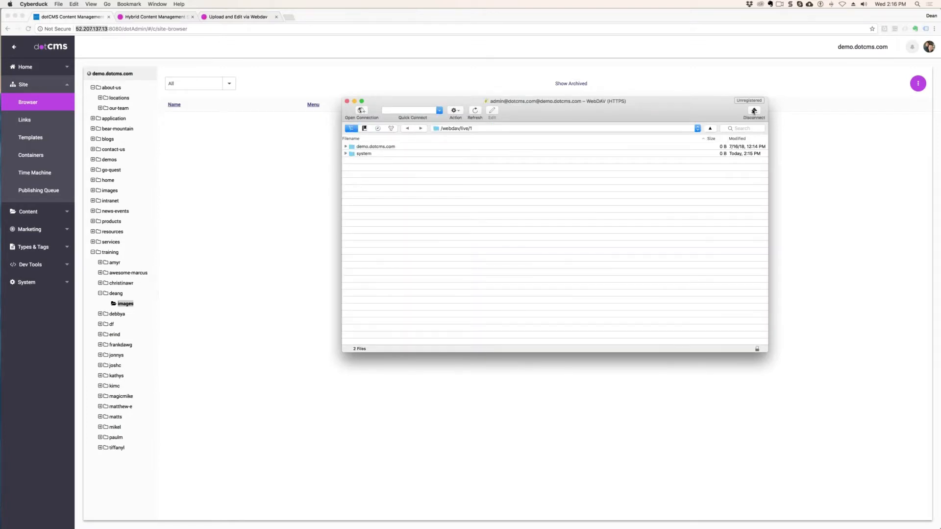
- Reopen the 52.207.137.13 bookmark's settings, turn off anonymous login, and close them
{"action": "left_click", "coordinate": [754, 112]}
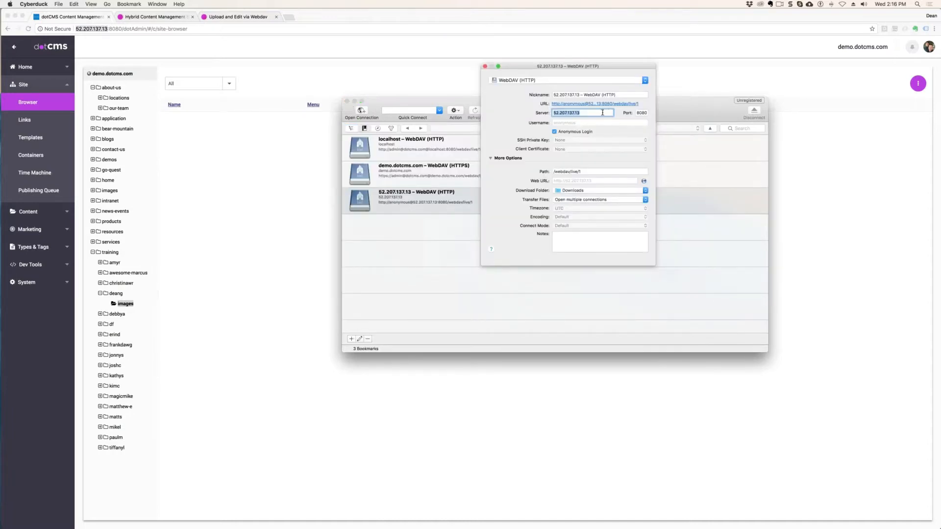
{"action": "left_click", "coordinate": [558, 132]}
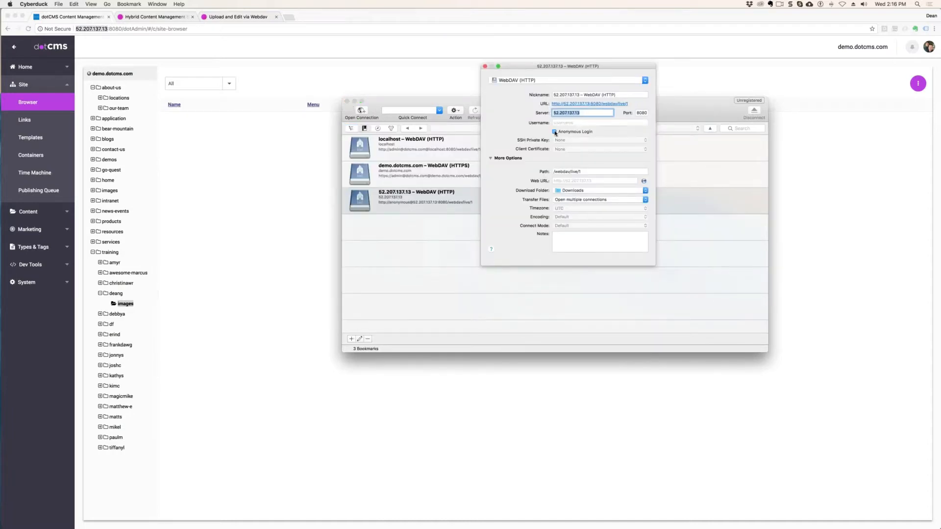
{"action": "left_click", "coordinate": [484, 66]}
- Connect to the 52.207.137.13 bookmark and log in with the account's e-mail as username and the account password
{"action": "double_click", "coordinate": [410, 205]}
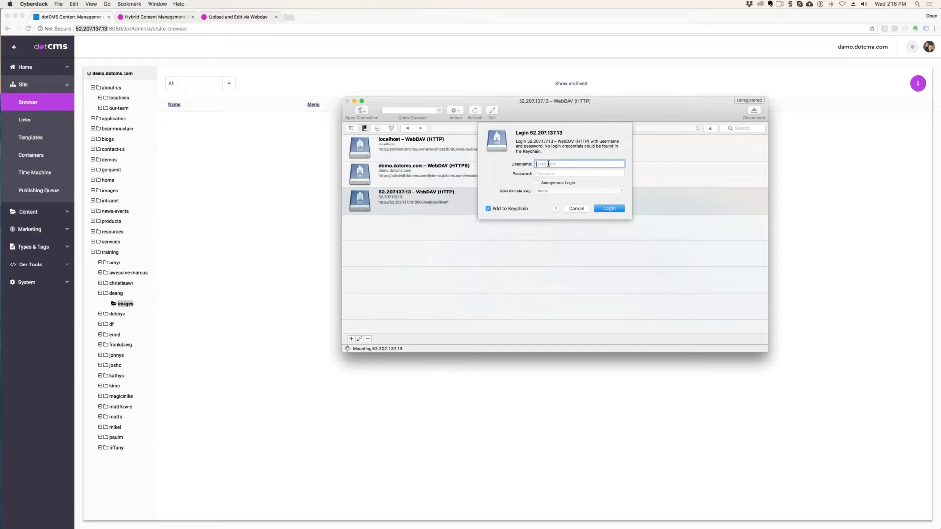
{"action": "key", "text": "Tab"}
{"action": "type", "text": "•••"}
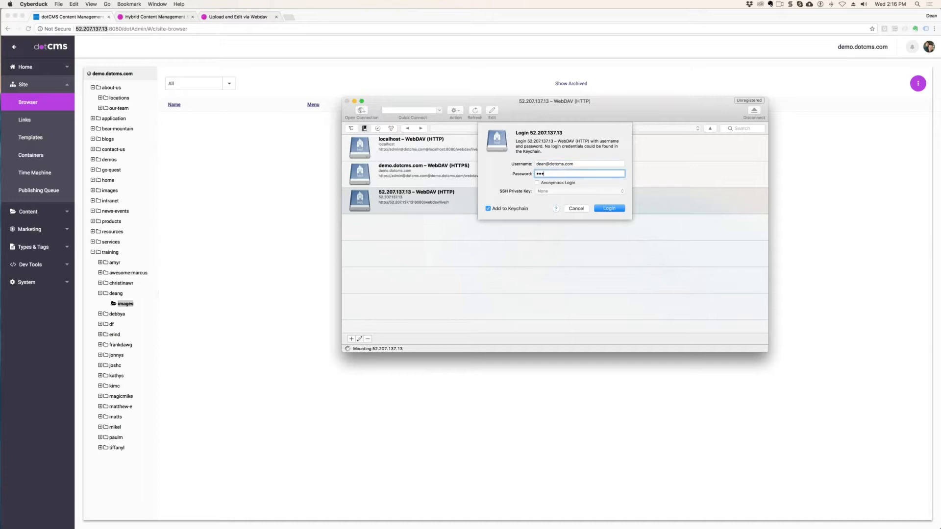
{"action": "type", "text": "•"}
{"action": "left_click", "coordinate": [608, 209]}
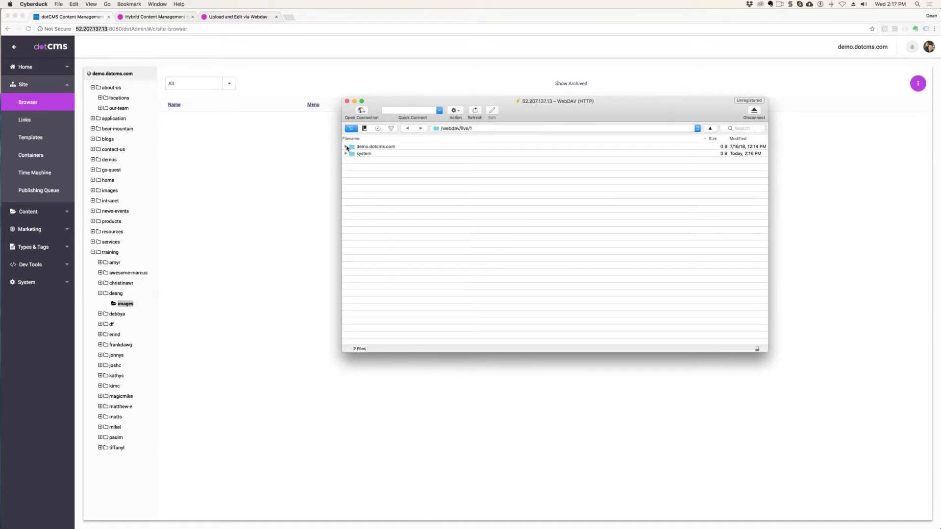
- Open the images folder inside the personal subfolder of demo.dotcms.com's training folder on the WebDAV server
{"action": "left_click", "coordinate": [346, 147]}
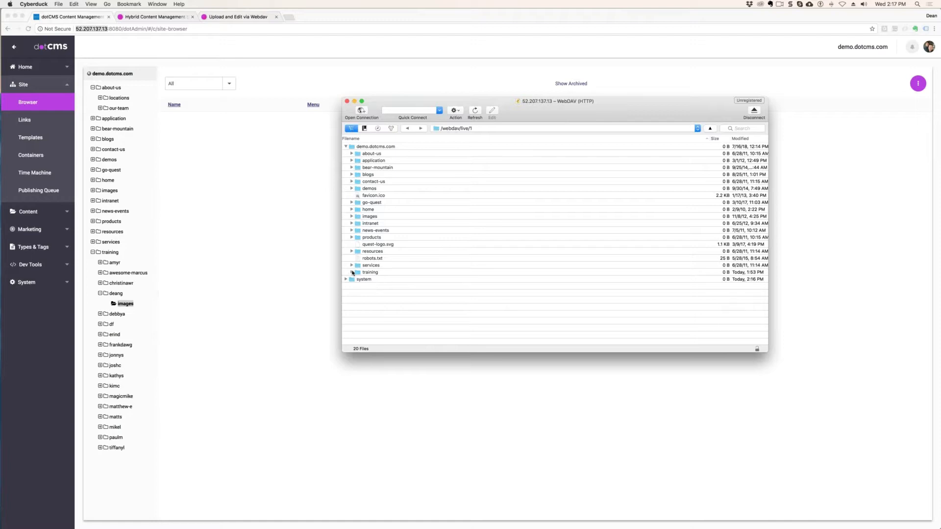
{"action": "left_click", "coordinate": [352, 273]}
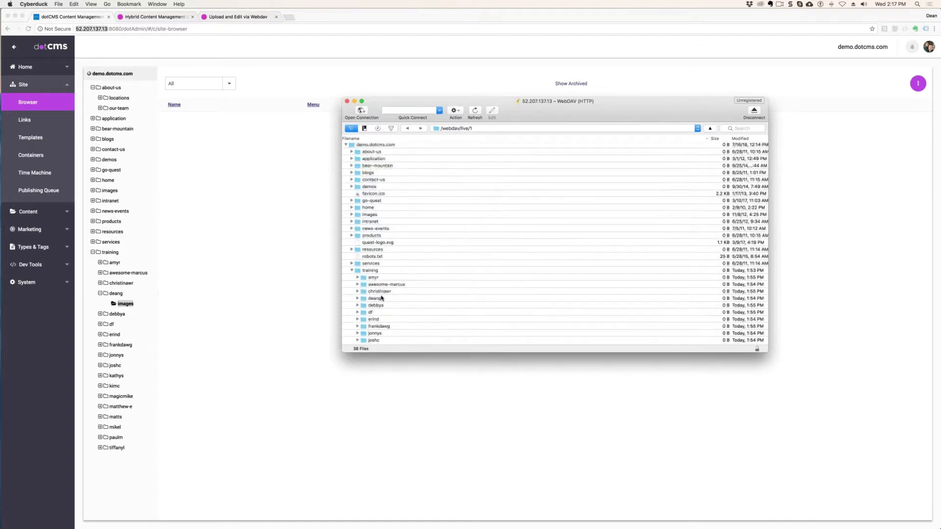
{"action": "double_click", "coordinate": [375, 302]}
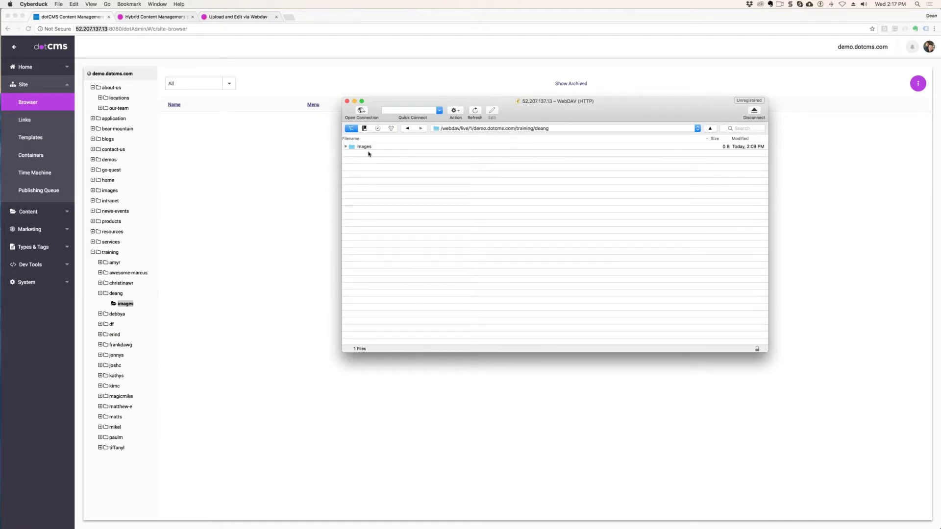
{"action": "double_click", "coordinate": [357, 147]}
- Bring up the Finder window showing the Demo folder and arrange it beside the Cyberduck window
{"action": "mouse_move", "coordinate": [940, 0]}
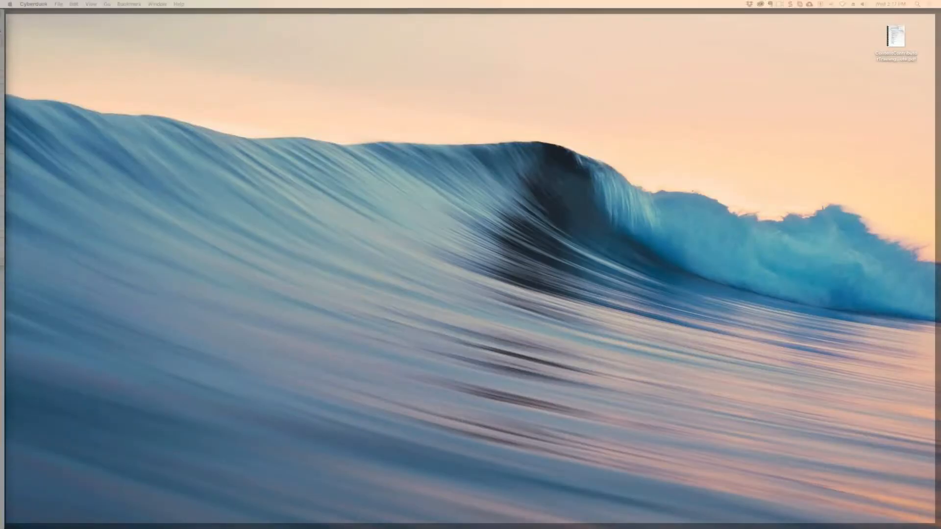
{"action": "left_click_drag", "start_coordinate": [940, 128], "coordinate": [637, 133]}
{"action": "mouse_move", "coordinate": [940, 0]}
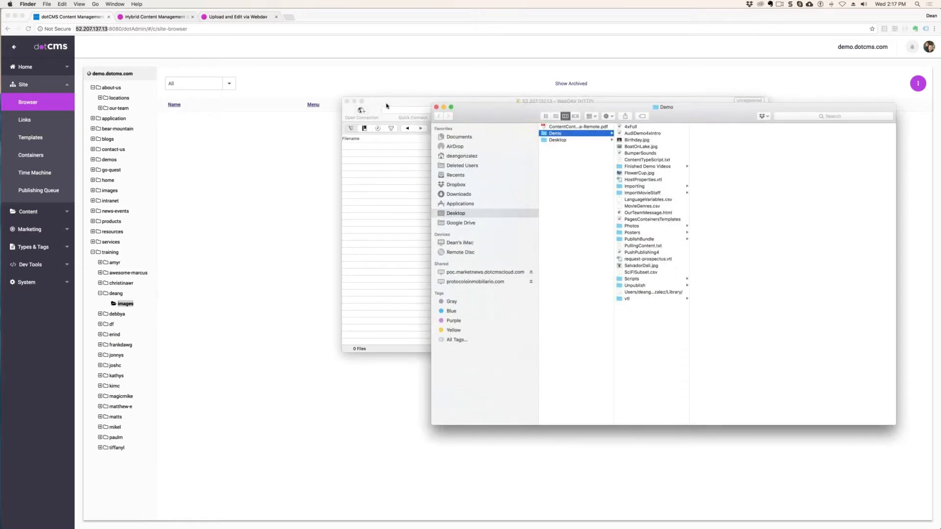
{"action": "left_click", "coordinate": [387, 105]}
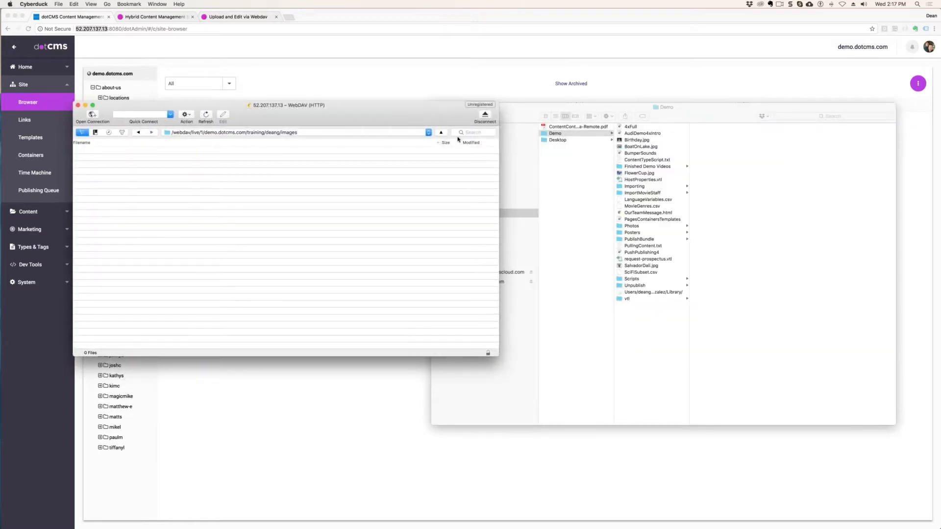
{"action": "left_click", "coordinate": [705, 111]}
{"action": "left_click_drag", "start_coordinate": [705, 111], "coordinate": [738, 65]}
- Try to upload Birthday.jpg and BoatOnLake.jpg together from the Demo folder into the remote images folder
{"action": "left_click", "coordinate": [670, 94]}
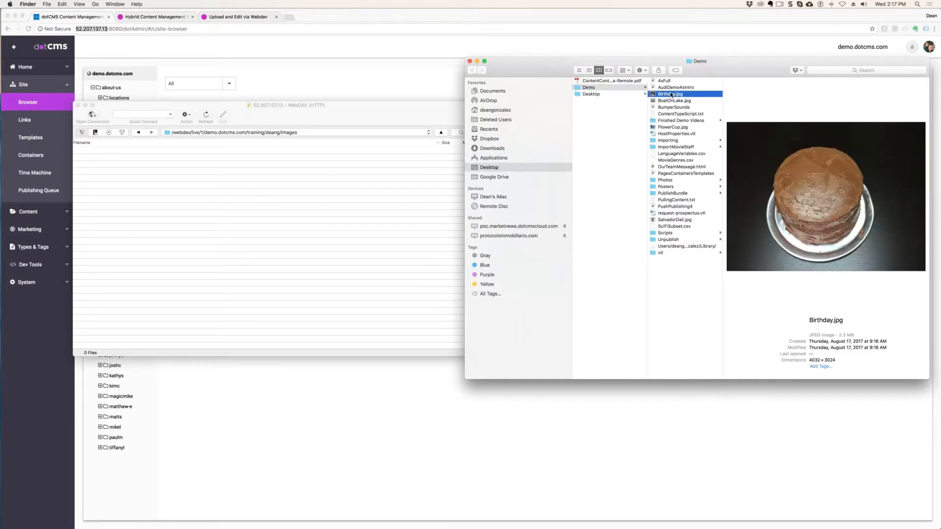
{"action": "left_click", "coordinate": [676, 100], "text": "shift"}
{"action": "left_click_drag", "start_coordinate": [675, 100], "coordinate": [203, 196]}
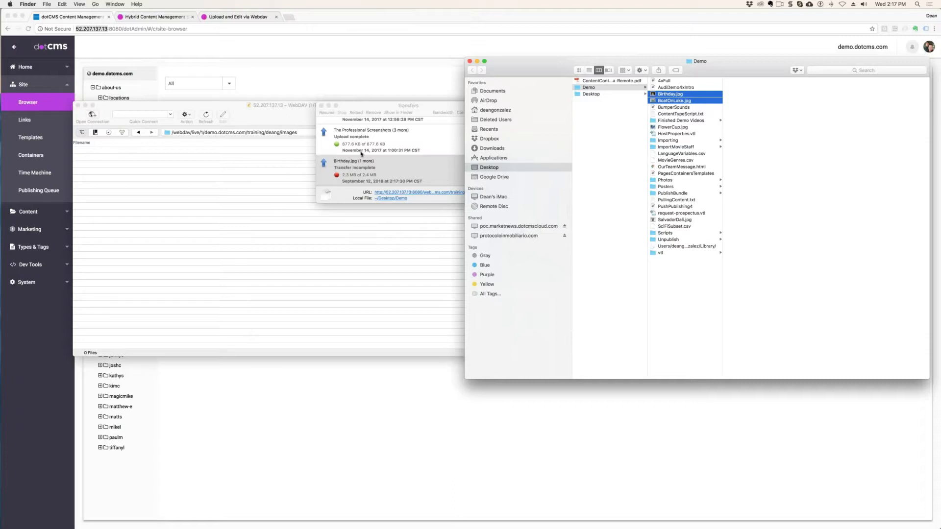
- Switch to the dotCMS site browser in Chrome and reload the images folder's contents to check the uploaded files
{"action": "left_click", "coordinate": [399, 404]}
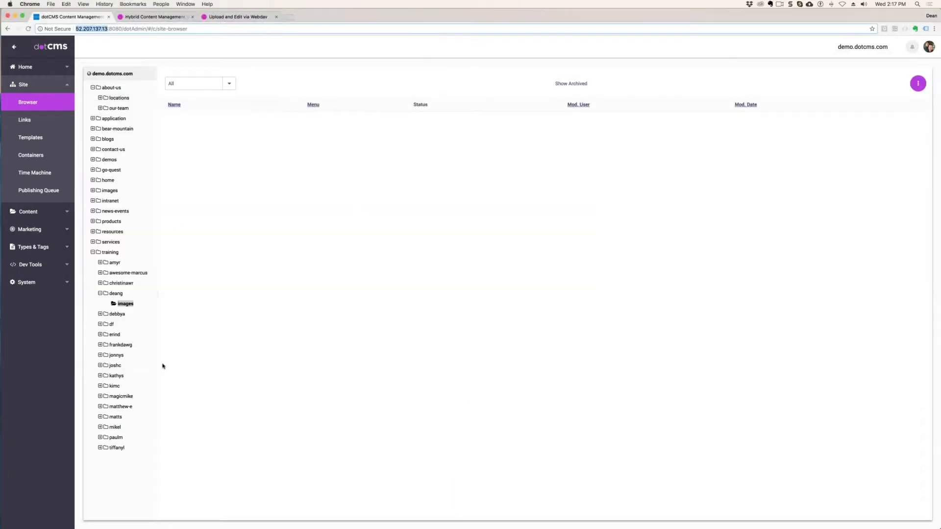
{"action": "left_click", "coordinate": [116, 294]}
{"action": "left_click", "coordinate": [125, 303]}
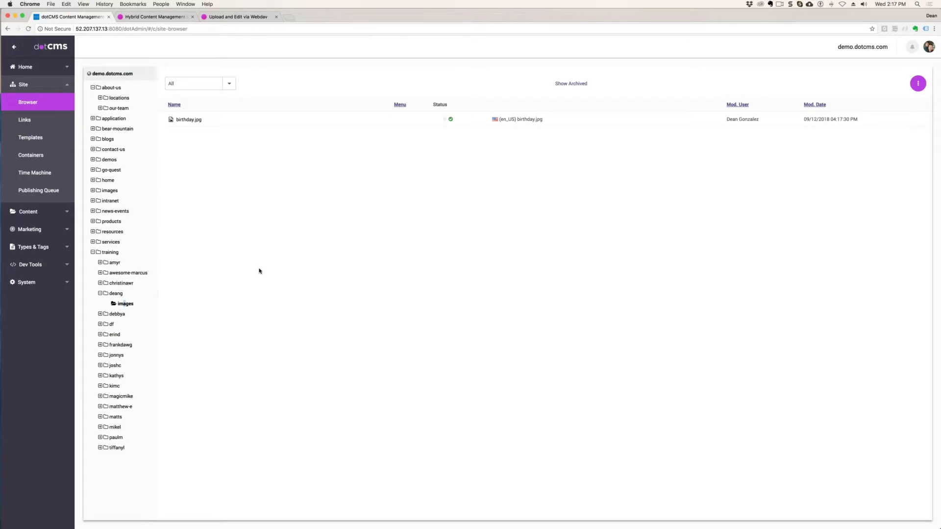
{"action": "key", "text": "super+r"}
- Narrow the browser window to expose a strip of the desktop, and close the Finder window showing the Demo folder
{"action": "left_click_drag", "start_coordinate": [936, 526], "coordinate": [863, 521]}
{"action": "left_click", "coordinate": [909, 303]}
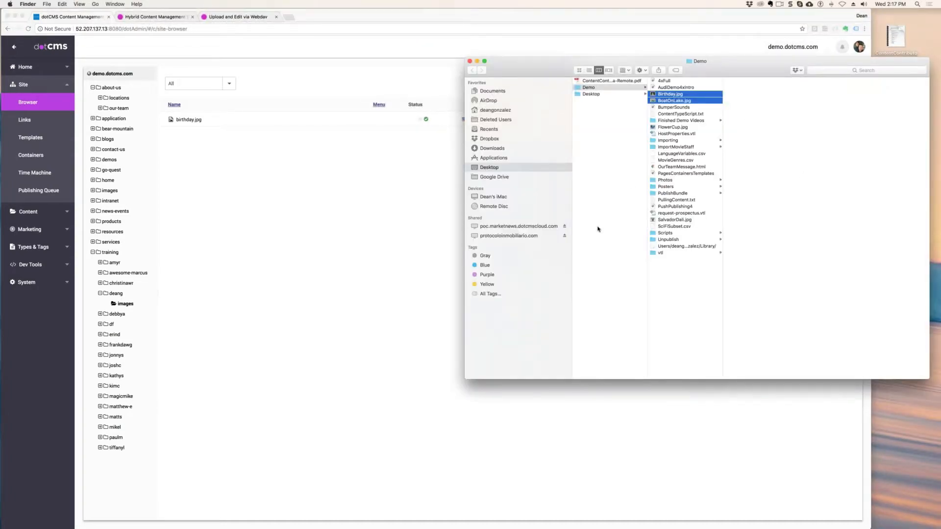
{"action": "left_click", "coordinate": [716, 322]}
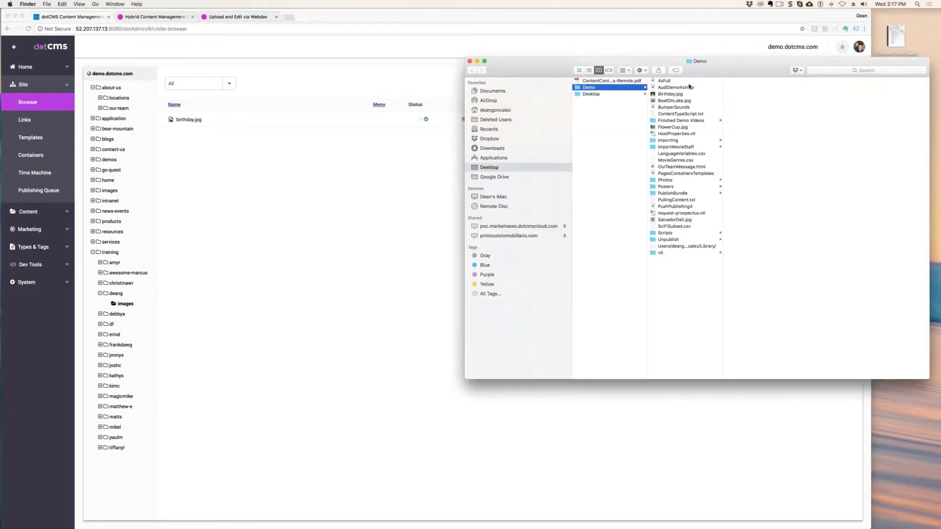
{"action": "key", "text": "super+w"}
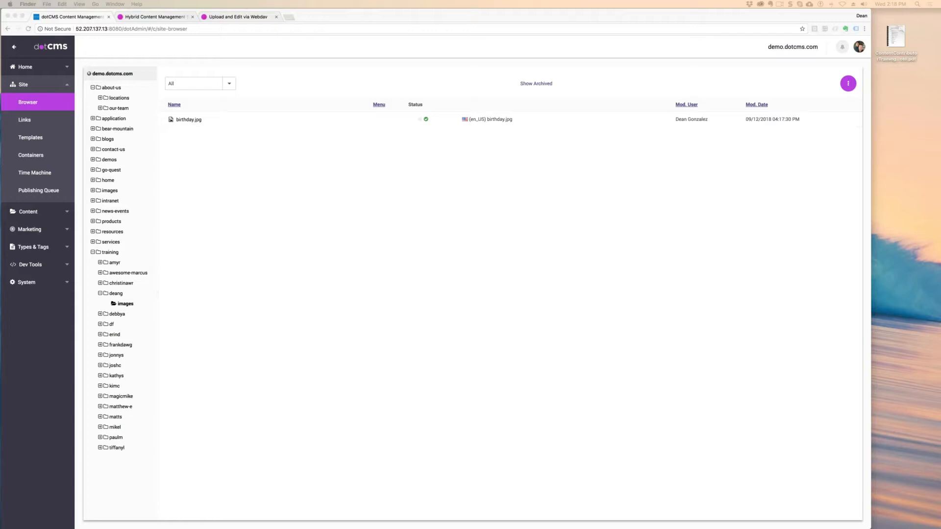
- Switch to Cyberduck, move its windows clear of the browser, and return to the images folder listing in dotCMS
{"action": "mouse_move", "coordinate": [1, 412]}
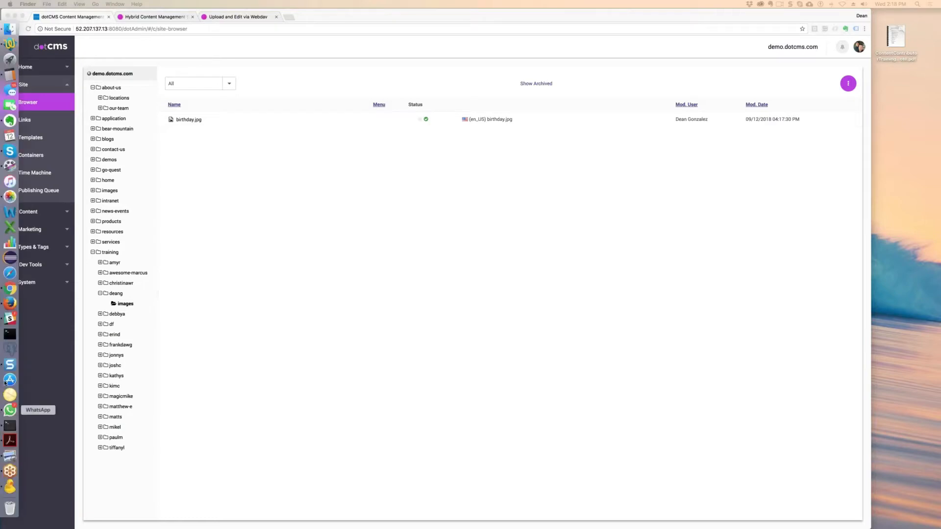
{"action": "left_click", "coordinate": [9, 486]}
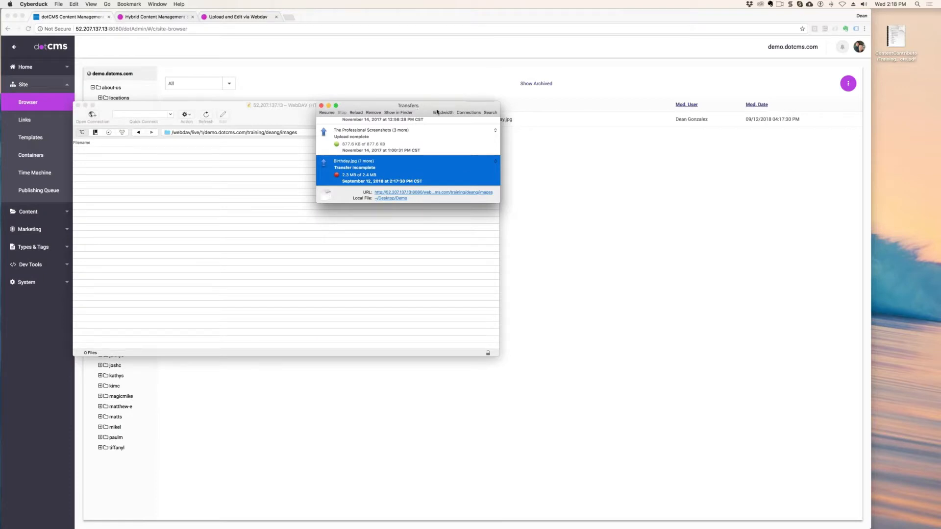
{"action": "left_click_drag", "start_coordinate": [436, 109], "coordinate": [436, 110]}
{"action": "left_click", "coordinate": [601, 135]}
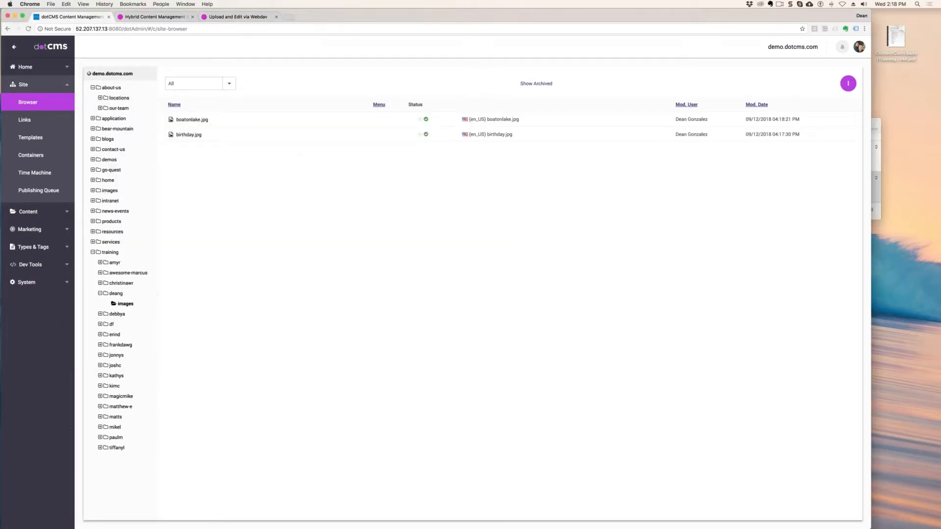
- Bring the Cyberduck window into view to check the remote images folder's files, and move it back clear of the browser
{"action": "left_click_drag", "start_coordinate": [940, 321], "coordinate": [342, 63]}
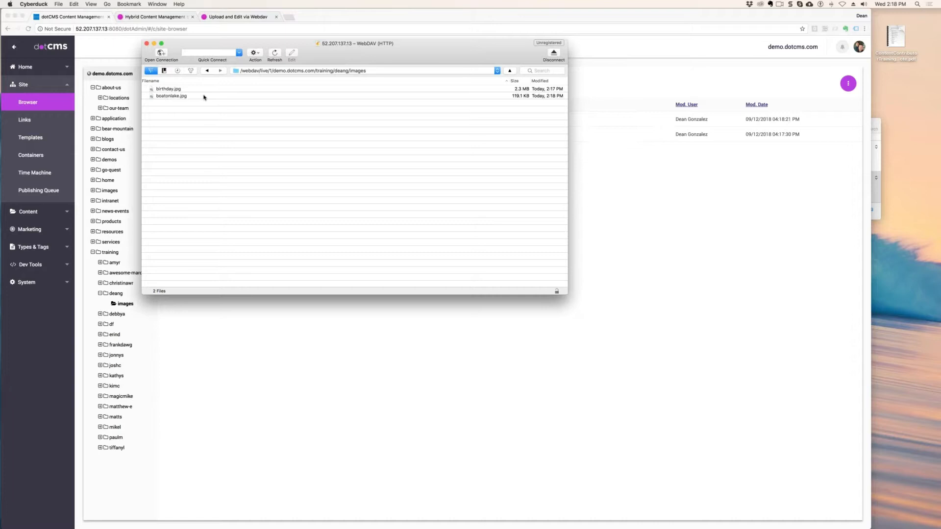
{"action": "left_click_drag", "start_coordinate": [443, 55], "coordinate": [549, 36]}
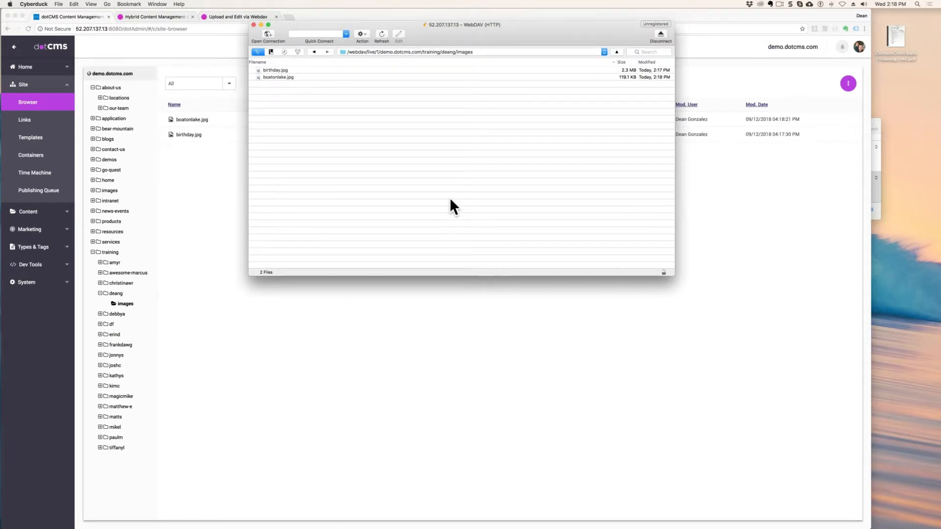
{"action": "left_click_drag", "start_coordinate": [464, 46], "coordinate": [940, 169]}
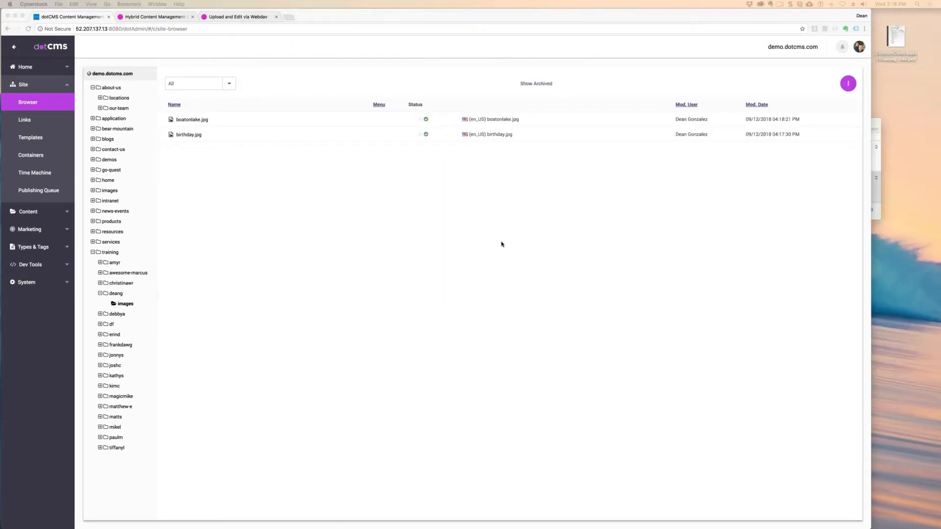
{"action": "left_click", "coordinate": [370, 253]}
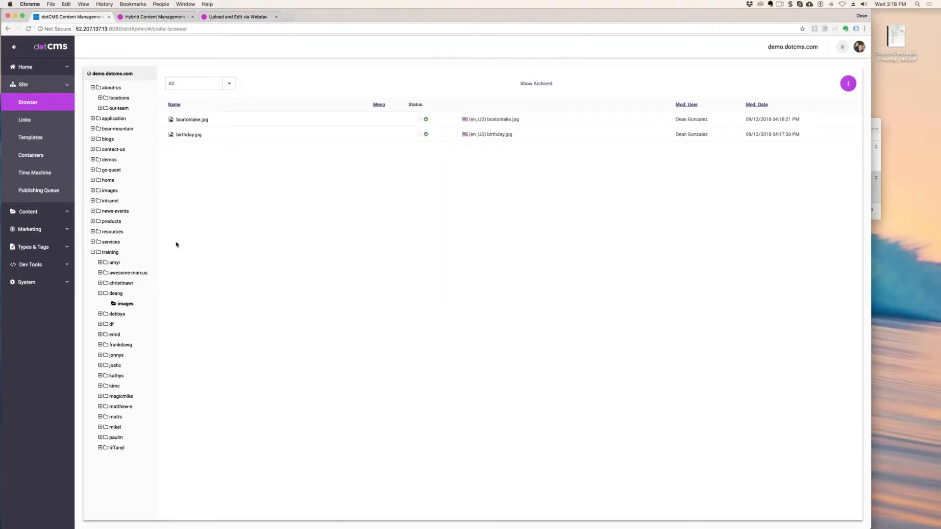
- Start a multiple-file upload into the personal subfolder's images folder, using File Asset as the file type
{"action": "right_click", "coordinate": [124, 305]}
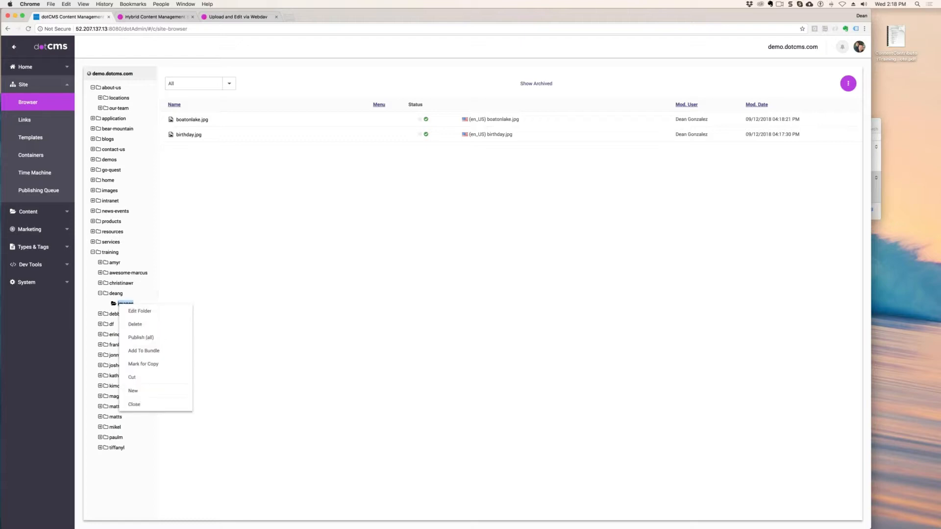
{"action": "mouse_move", "coordinate": [152, 397]}
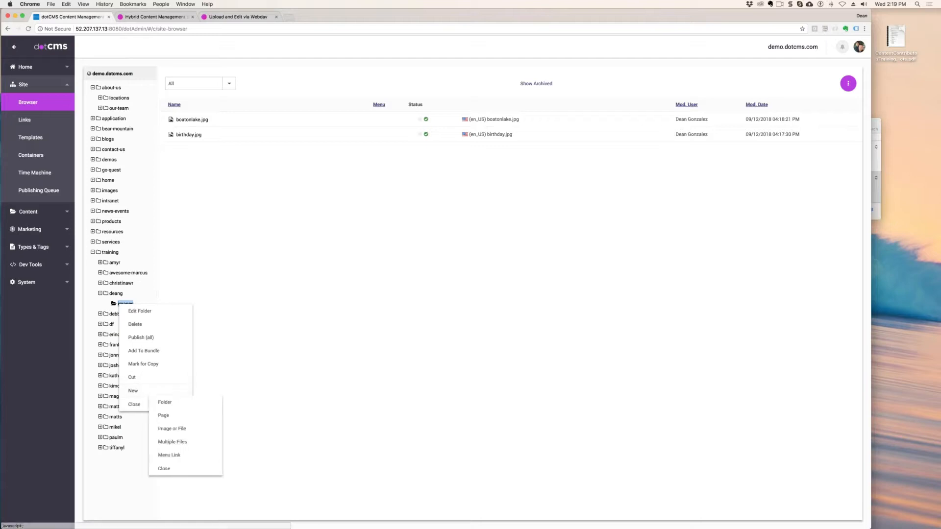
{"action": "left_click", "coordinate": [182, 443]}
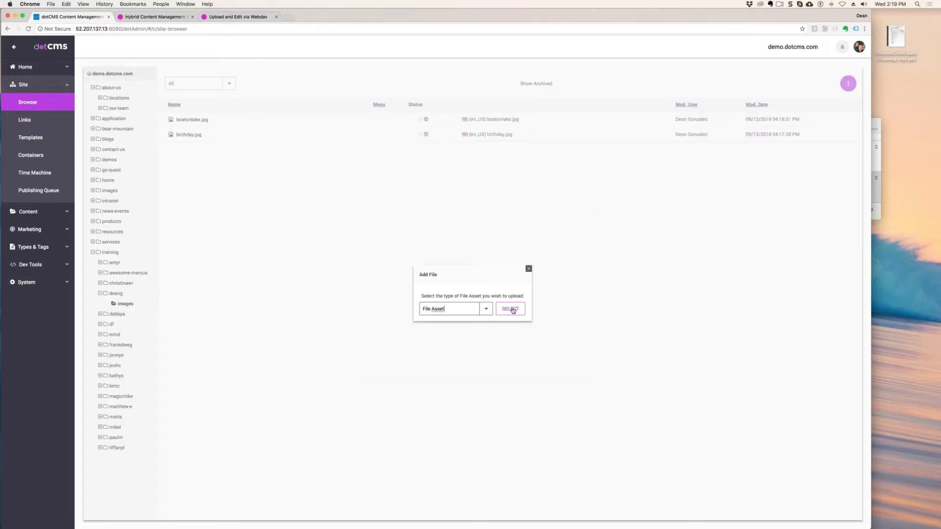
{"action": "left_click", "coordinate": [513, 310]}
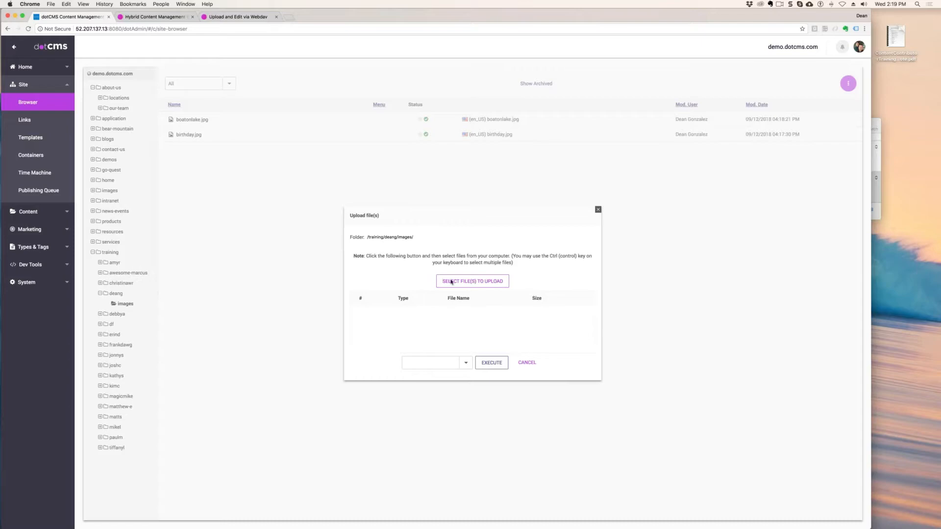
- Choose Guardians.jpg, Apes.jpg, Ratatouille.jpg and TheIncredibles.jpg from Posters in the Desktop's Demo folder as the files to upload
{"action": "left_click", "coordinate": [489, 282]}
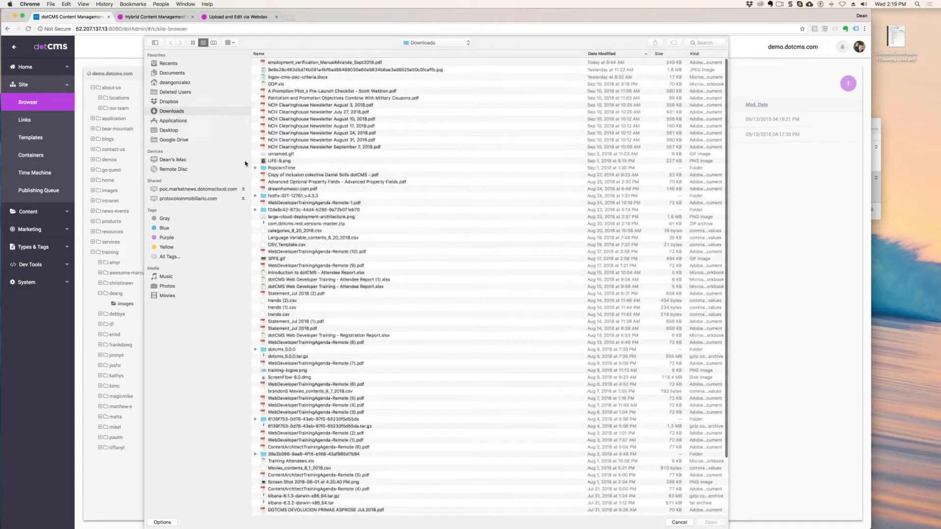
{"action": "left_click", "coordinate": [170, 131]}
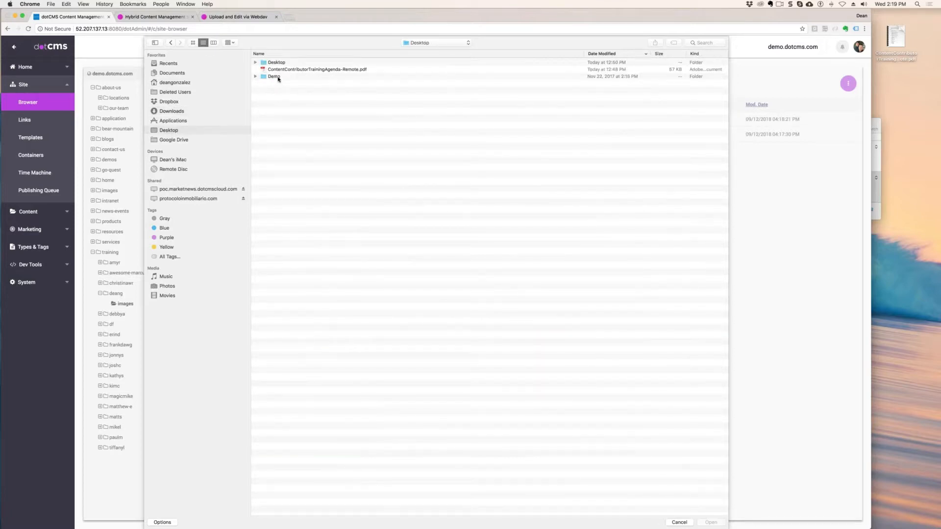
{"action": "double_click", "coordinate": [278, 77]}
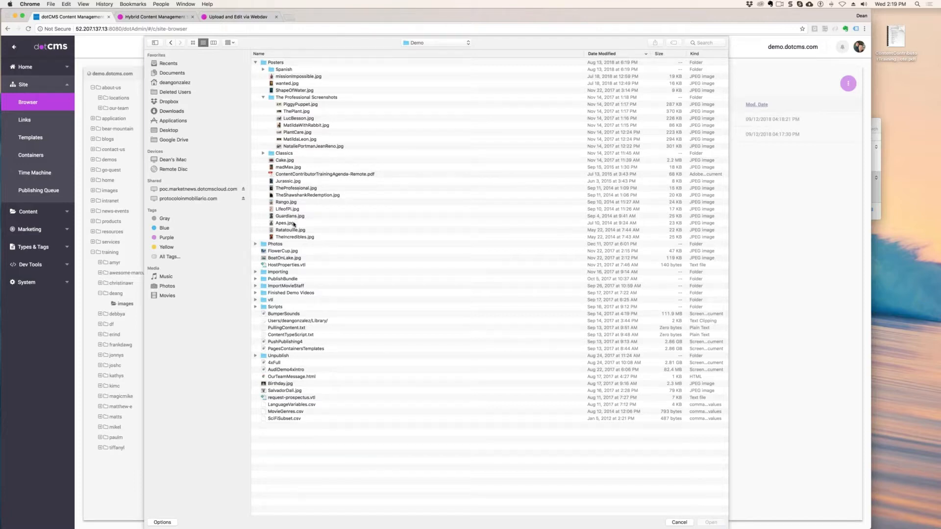
{"action": "left_click_drag", "start_coordinate": [265, 217], "coordinate": [290, 243]}
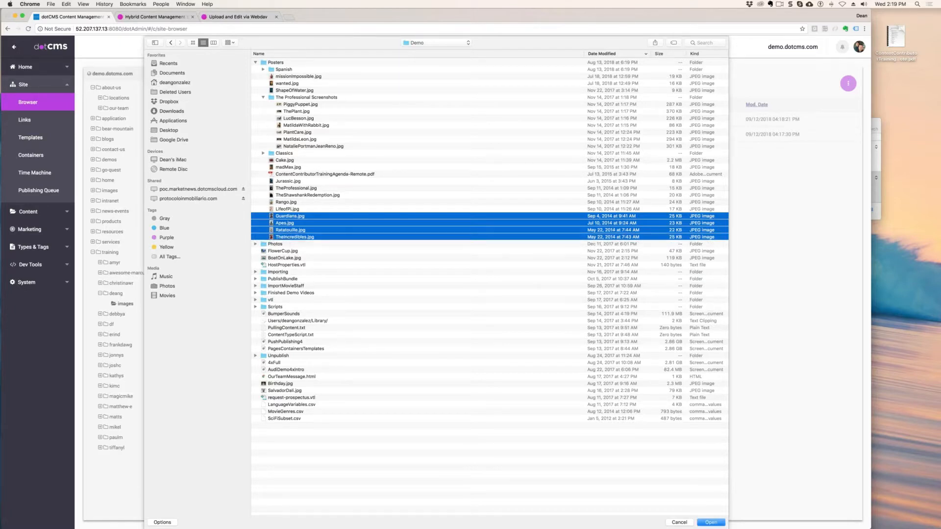
{"action": "left_click", "coordinate": [709, 523]}
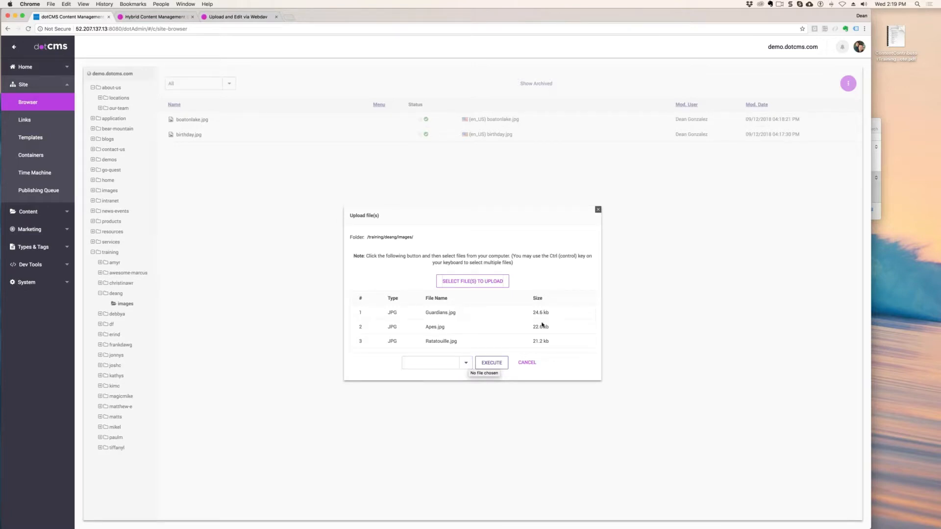
- Review the list of chosen files and upload them with the Save / Publish (System Workflow) action
{"action": "left_click", "coordinate": [465, 362]}
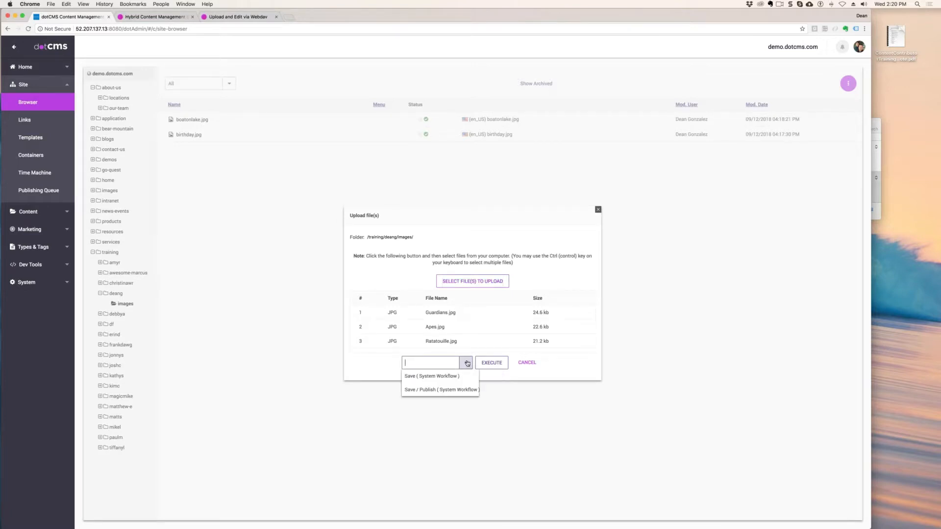
{"action": "left_click", "coordinate": [443, 390]}
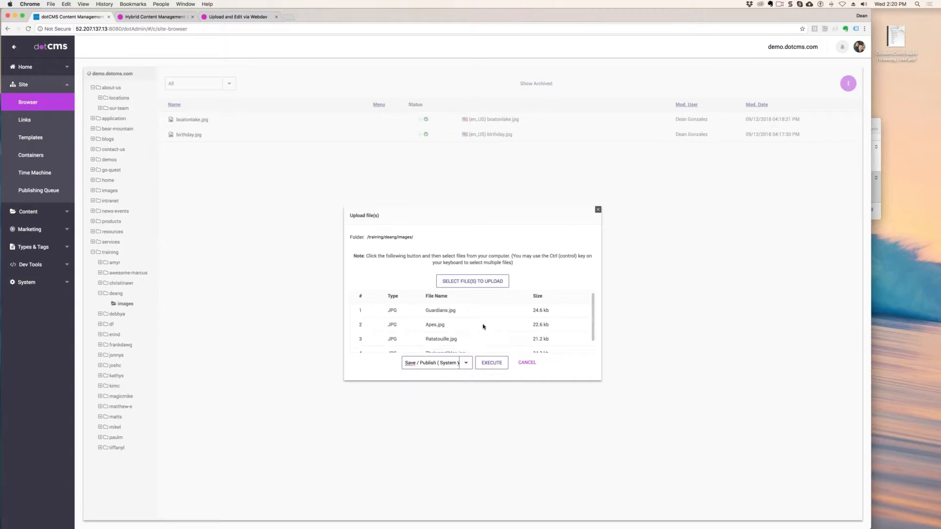
{"action": "scroll", "coordinate": [484, 326], "scroll_direction": "down", "scroll_amount": 1}
{"action": "scroll", "coordinate": [483, 327], "scroll_direction": "up", "scroll_amount": 1}
{"action": "scroll", "coordinate": [484, 326], "scroll_direction": "down", "scroll_amount": 1}
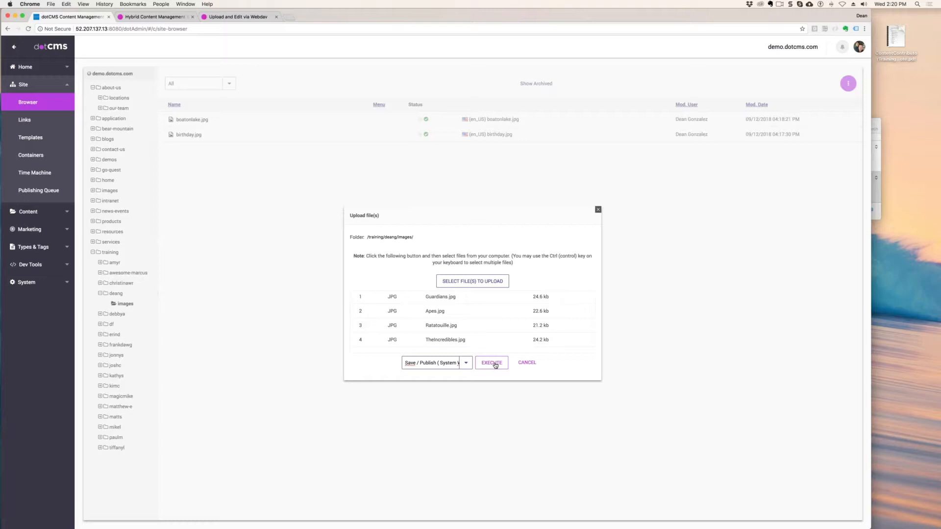
{"action": "left_click", "coordinate": [465, 363]}
{"action": "left_click", "coordinate": [465, 392]}
{"action": "left_click", "coordinate": [495, 364]}
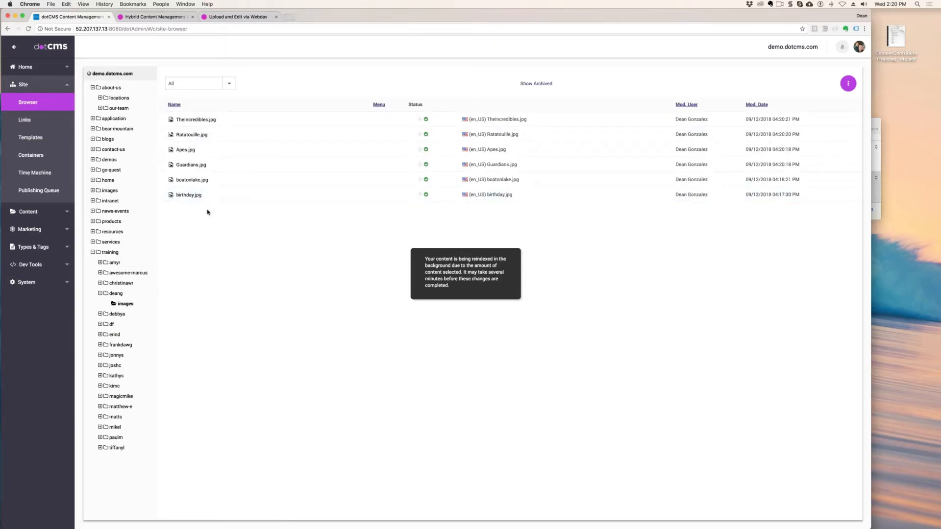
{"action": "left_click_drag", "start_coordinate": [207, 212], "coordinate": [177, 179]}
{"action": "left_click", "coordinate": [226, 252]}
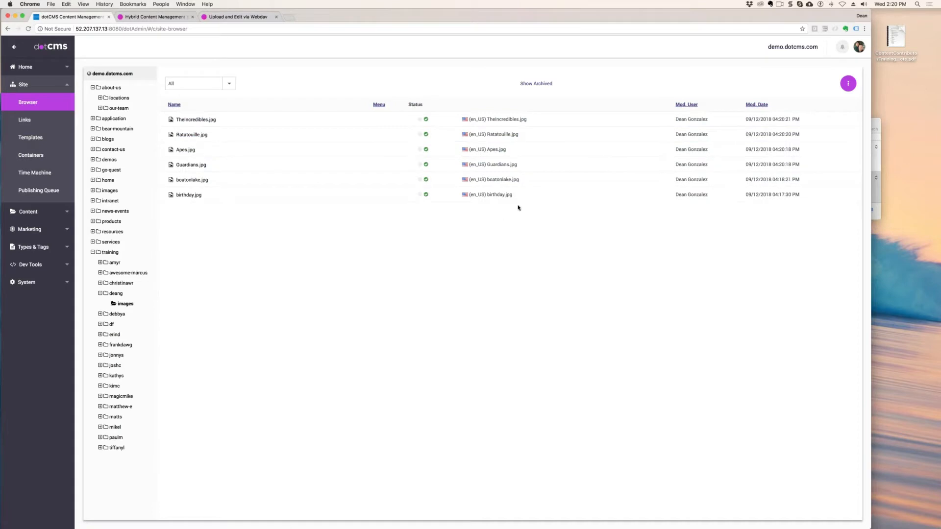
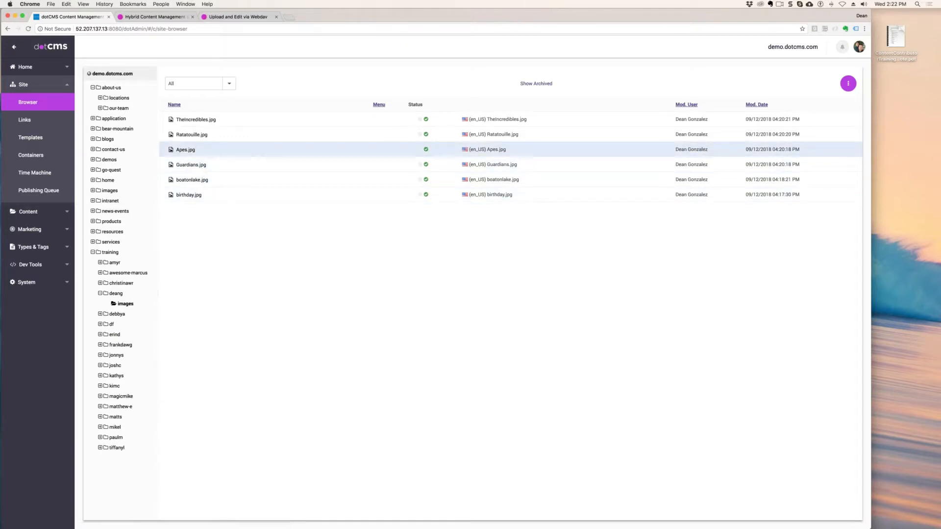
- Open birthday.jpg from the images folder in the Image Editor and resize it to 400 x 300
{"action": "left_click", "coordinate": [187, 196]}
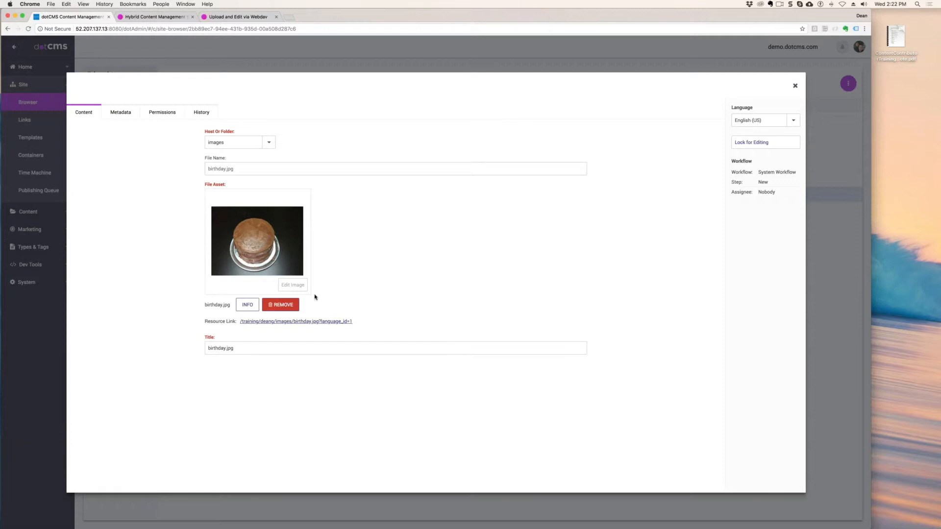
{"action": "left_click", "coordinate": [291, 284]}
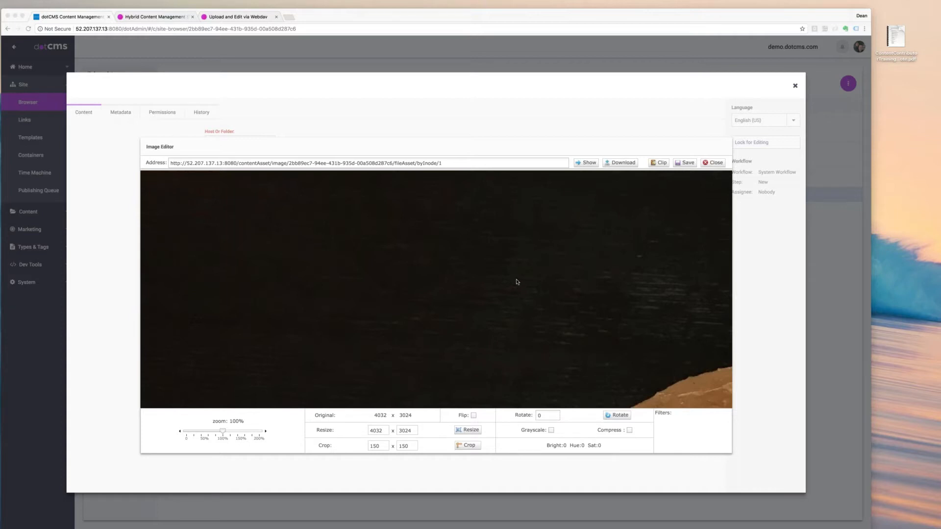
{"action": "left_click_drag", "start_coordinate": [369, 430], "coordinate": [394, 433]}
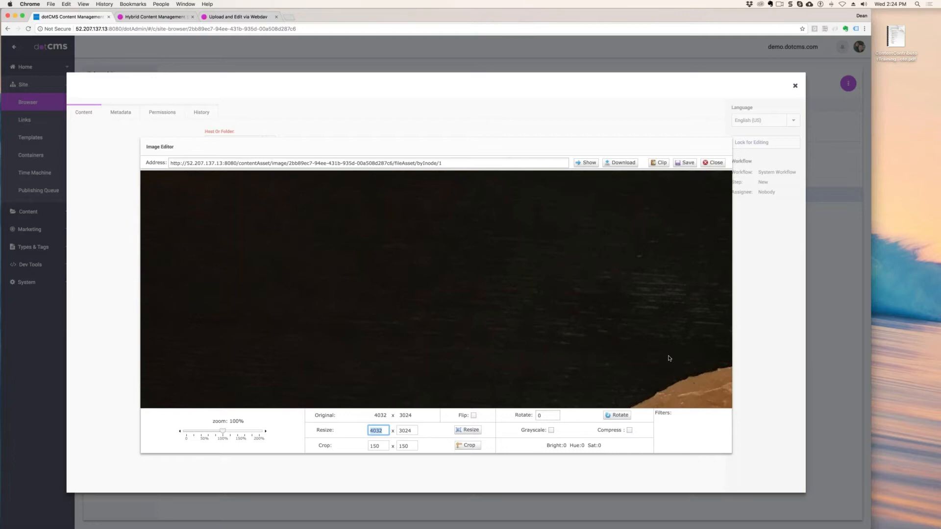
{"action": "type", "text": "400"}
{"action": "left_click_drag", "start_coordinate": [333, 430], "coordinate": [316, 430]}
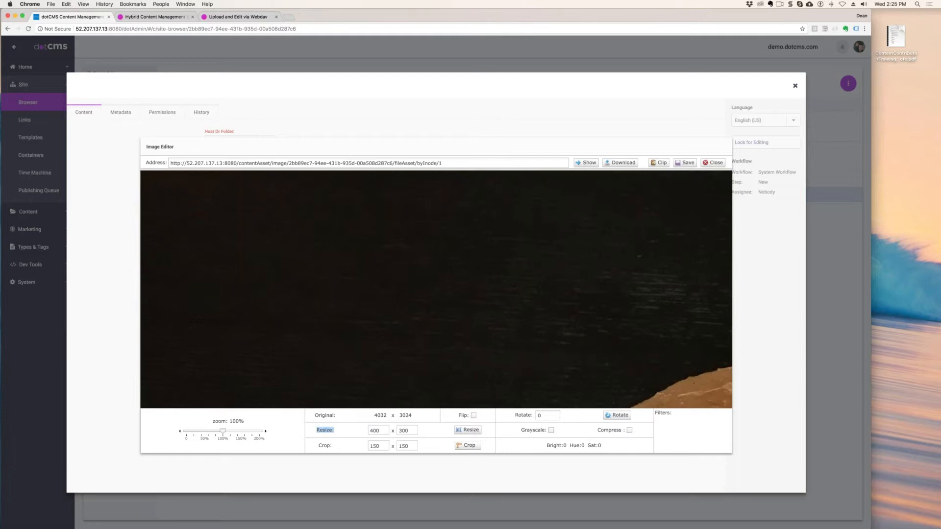
{"action": "left_click", "coordinate": [433, 431]}
{"action": "double_click", "coordinate": [410, 431]}
{"action": "left_click", "coordinate": [468, 431]}
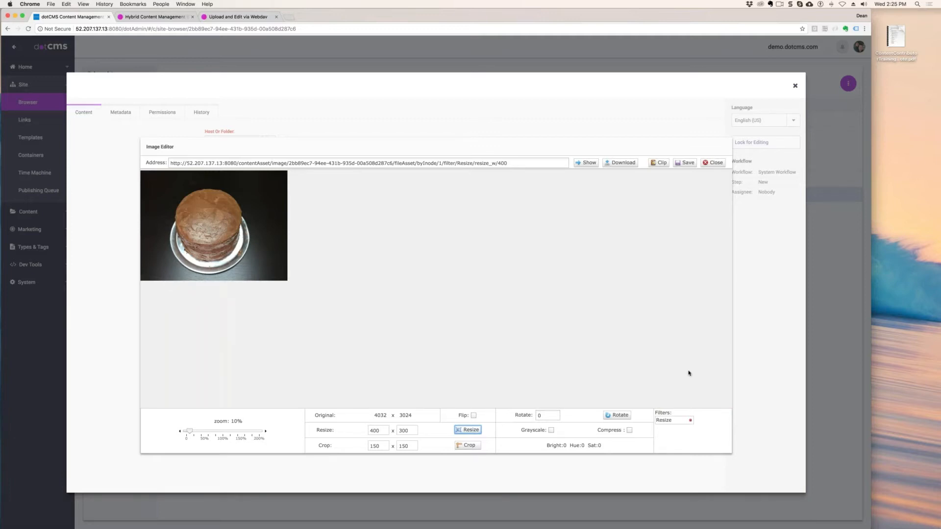
- Try the grayscale filter on the cake image, switching it on and off twice
{"action": "left_click", "coordinate": [551, 430]}
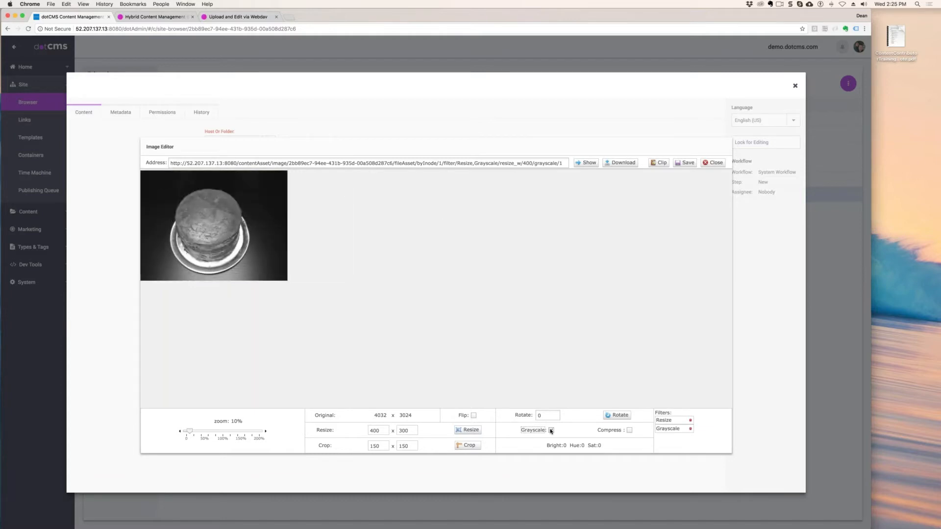
{"action": "left_click", "coordinate": [550, 431]}
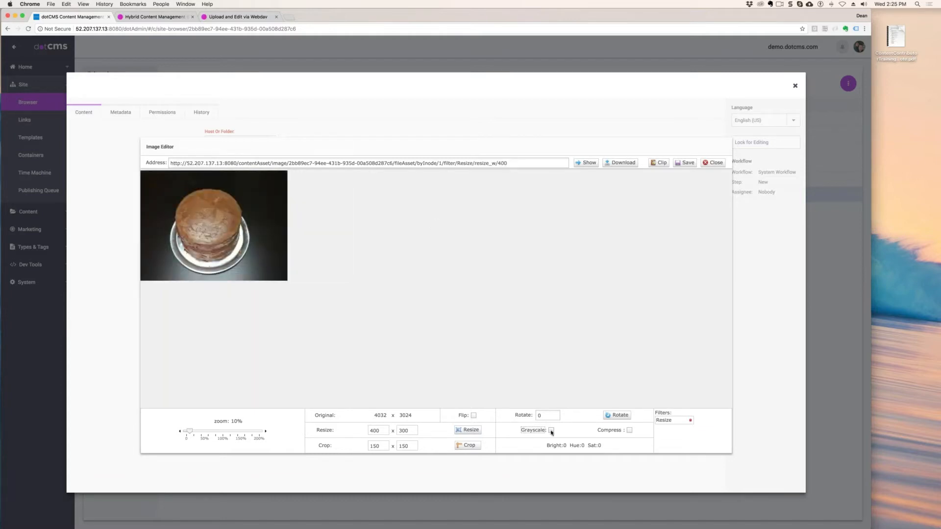
{"action": "left_click", "coordinate": [551, 430]}
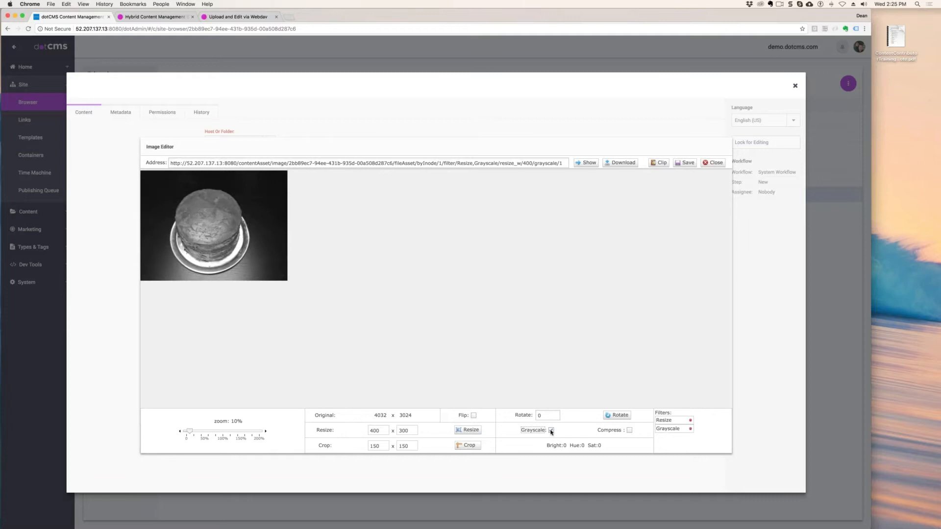
{"action": "left_click", "coordinate": [550, 430]}
- Try a color adjustment with brightness 55, hue -29 and saturation 39, and remove the Hsb filter
{"action": "left_click", "coordinate": [572, 446]}
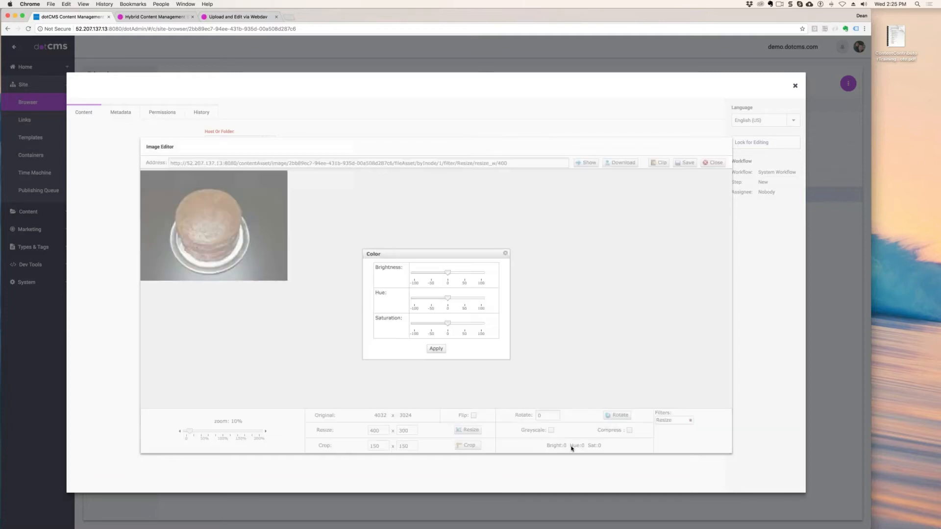
{"action": "left_click_drag", "start_coordinate": [447, 272], "coordinate": [461, 326]}
{"action": "left_click", "coordinate": [435, 349]}
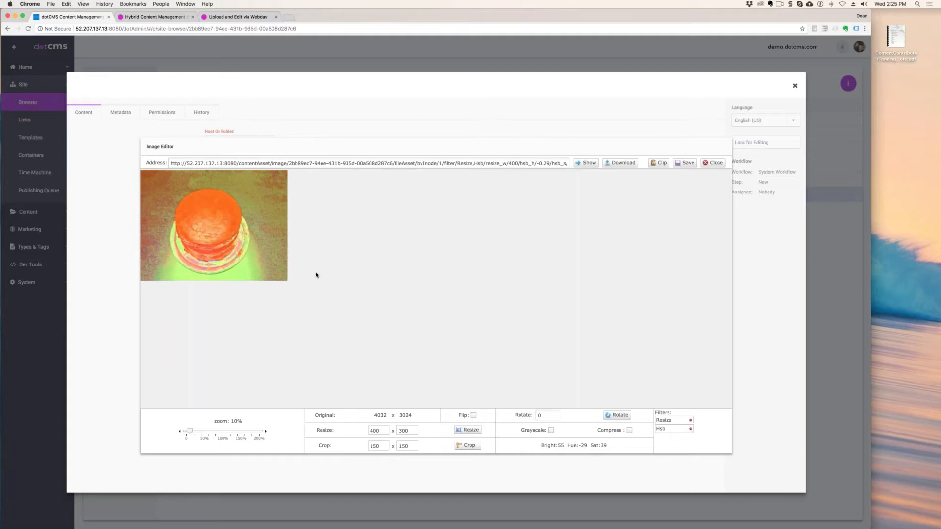
{"action": "left_click", "coordinate": [691, 431]}
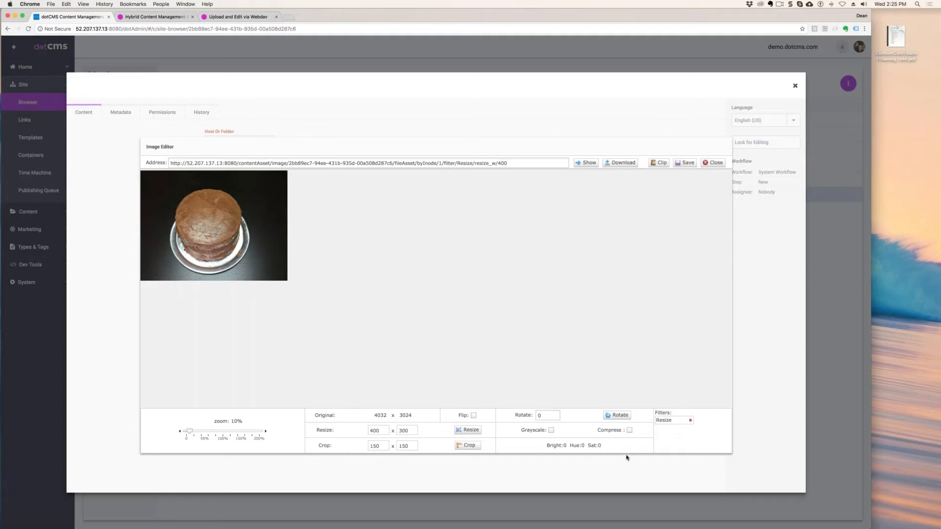
- Try rotating the image by -45 degrees and flipping it, removing each of these filters again
{"action": "left_click", "coordinate": [527, 412]}
{"action": "type", "text": "-45"}
{"action": "left_click", "coordinate": [619, 415]}
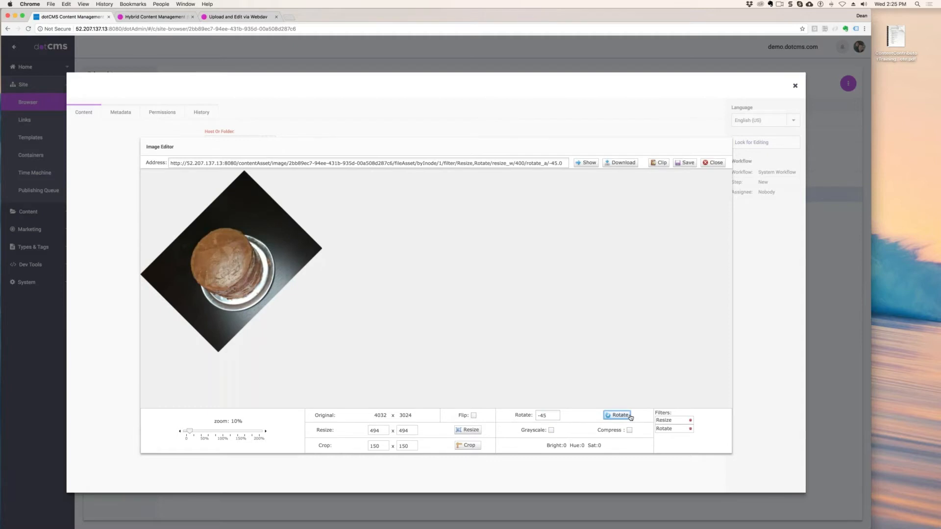
{"action": "left_click", "coordinate": [691, 429]}
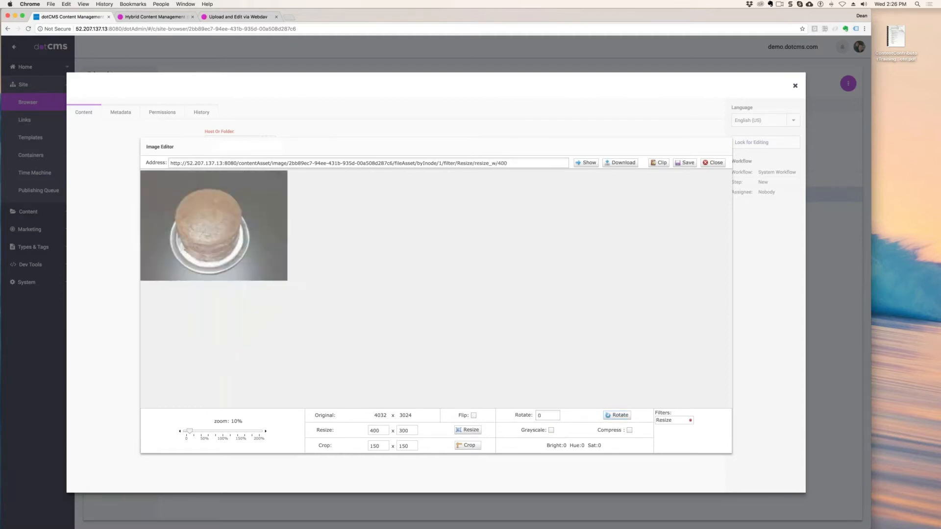
{"action": "left_click", "coordinate": [473, 416]}
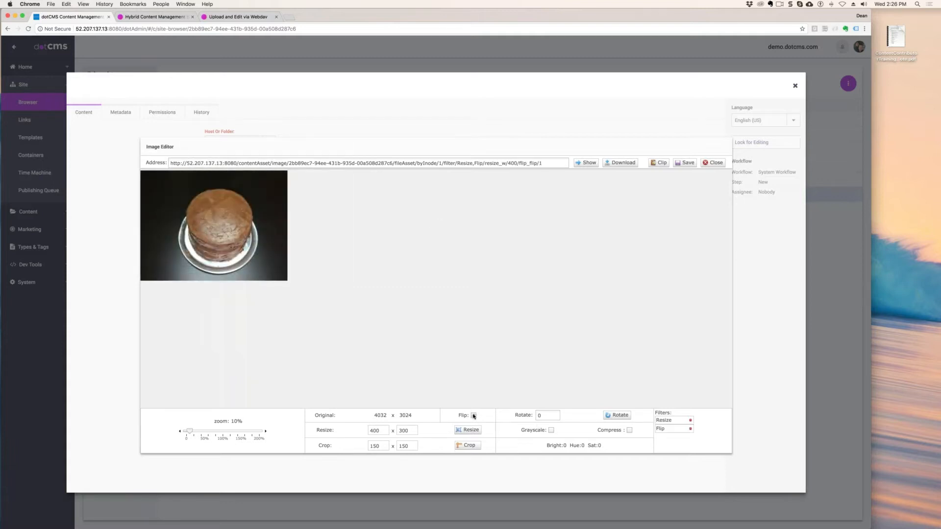
{"action": "left_click", "coordinate": [473, 415]}
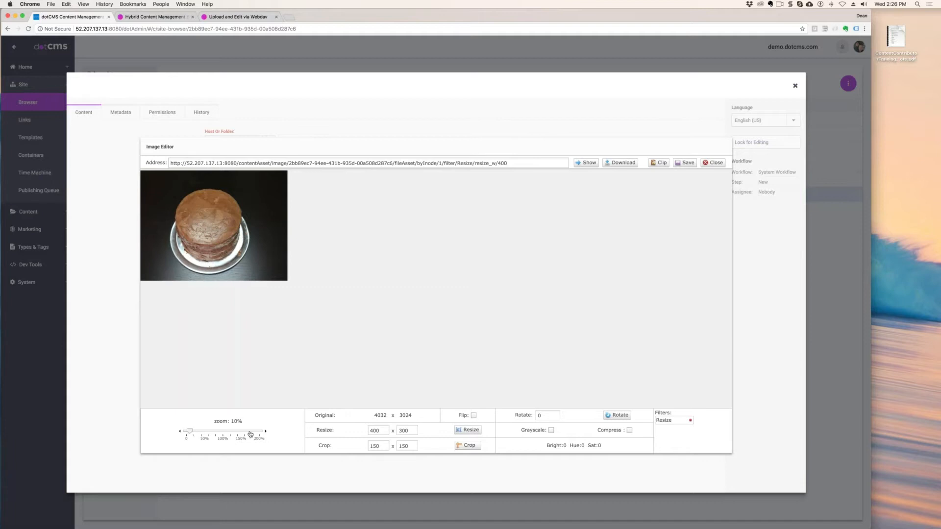
- Try retyping the resize width as 524 and 400, and remove the Resize filter
{"action": "double_click", "coordinate": [375, 431]}
{"action": "type", "text": "524"}
{"action": "double_click", "coordinate": [375, 430]}
{"action": "type", "text": "4"}
{"action": "type", "text": "00"}
{"action": "left_click", "coordinate": [457, 385]}
{"action": "left_click", "coordinate": [690, 420]}
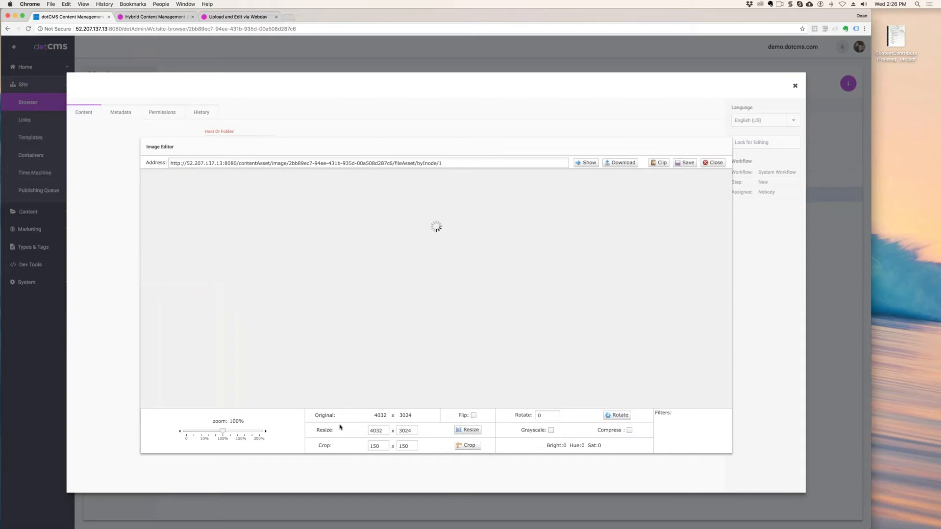
- Resize the full-size cake image to a width of 400 once it has been redrawn
{"action": "double_click", "coordinate": [380, 430]}
{"action": "type", "text": "400"}
{"action": "left_click", "coordinate": [463, 430]}
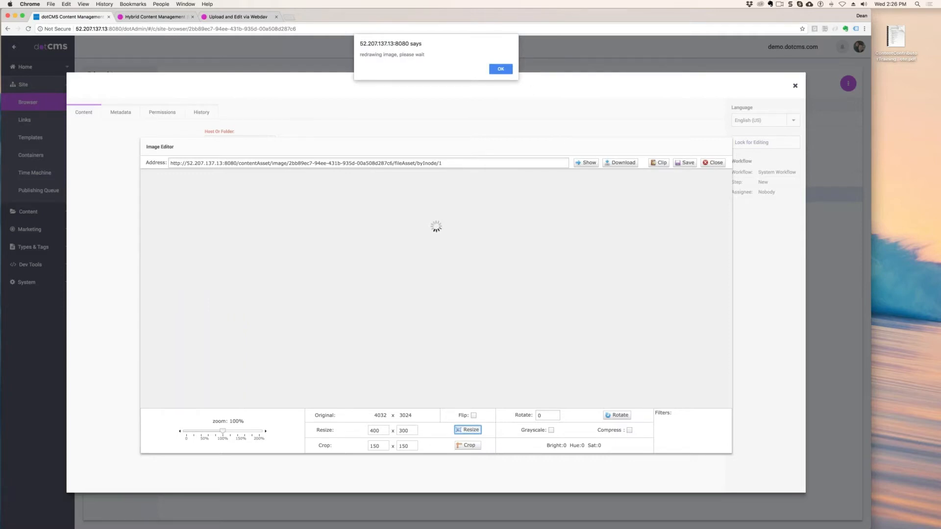
{"action": "key", "text": "Return"}
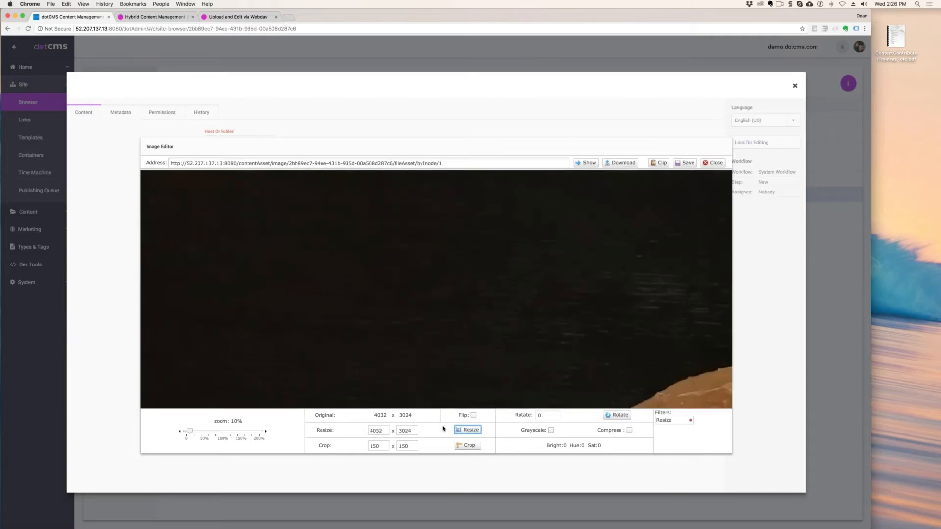
{"action": "double_click", "coordinate": [382, 432]}
{"action": "type", "text": "400"}
{"action": "left_click", "coordinate": [467, 430]}
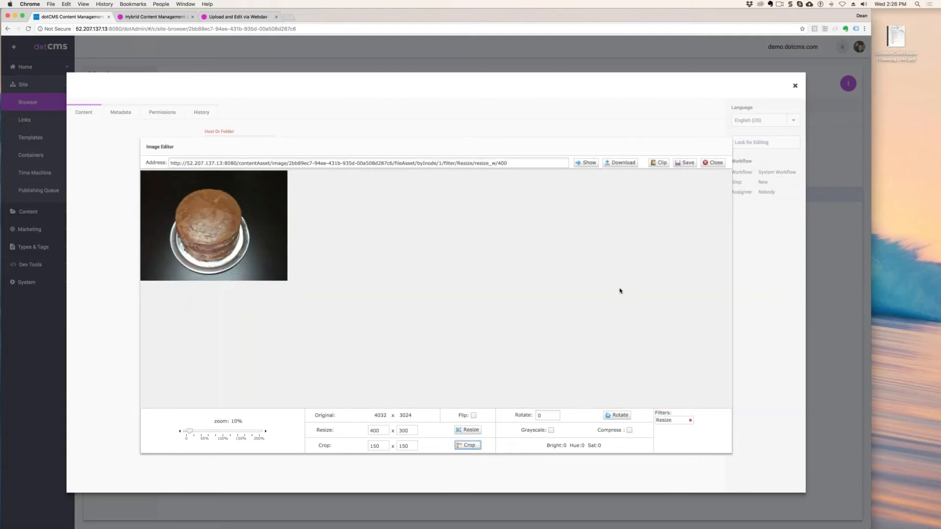
- Save the edited image, lock birthday.jpg for editing, and save and publish it
{"action": "left_click", "coordinate": [688, 163]}
{"action": "left_click", "coordinate": [765, 143]}
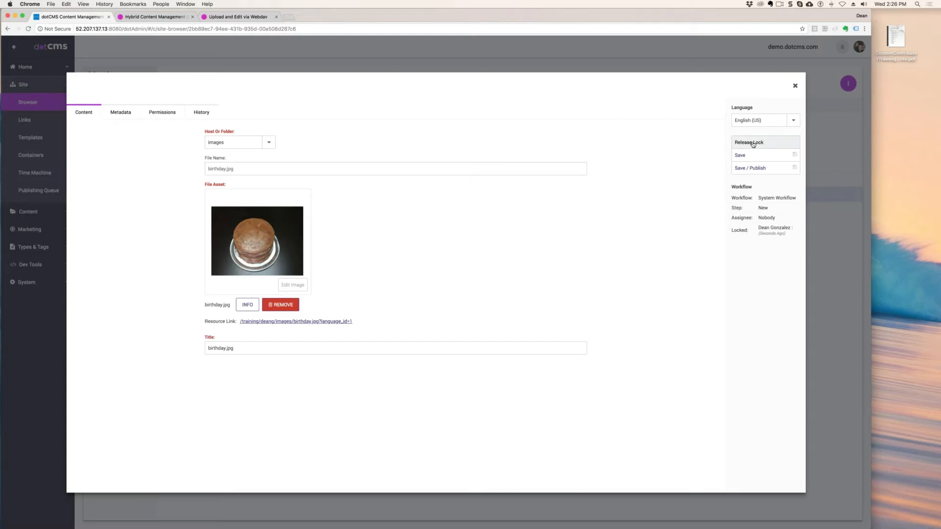
{"action": "left_click", "coordinate": [755, 169]}
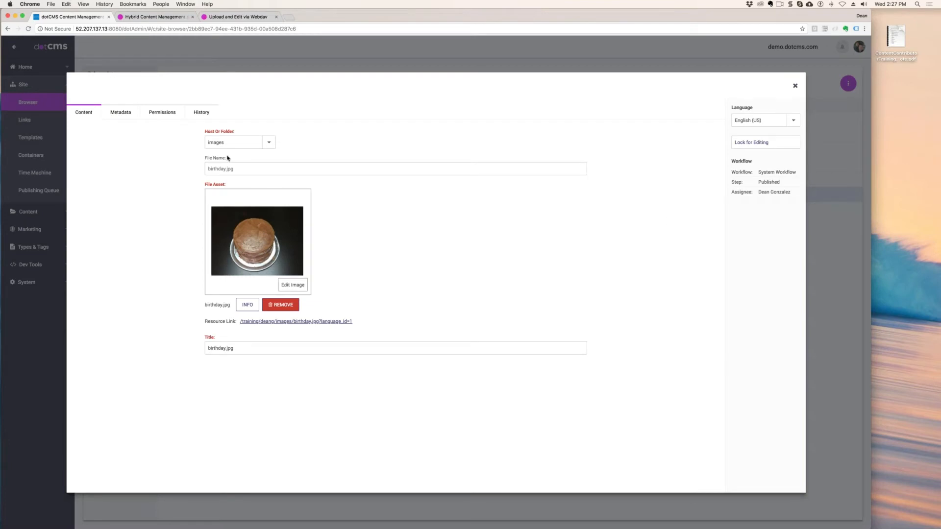
- Check birthday.jpg's version history and its image size in the Image Editor, and return to the refreshed file list
{"action": "left_click", "coordinate": [200, 112]}
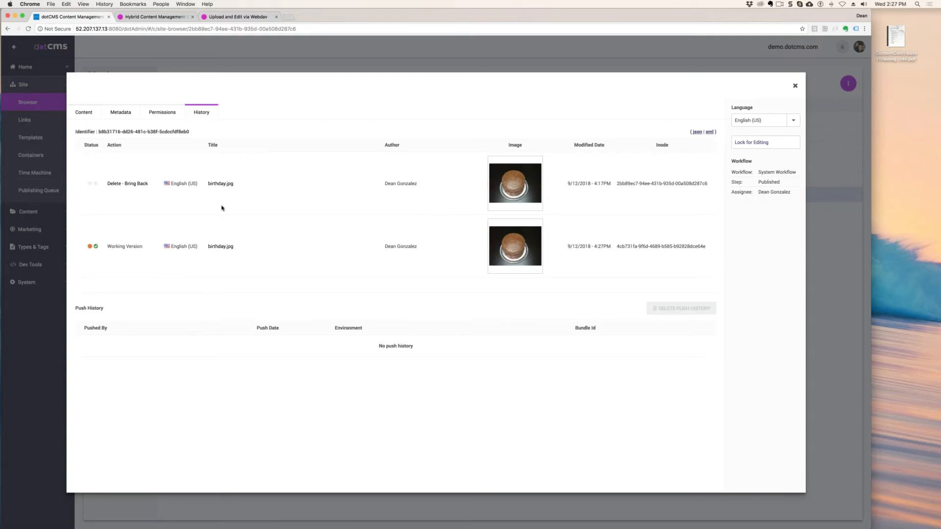
{"action": "left_click", "coordinate": [88, 114]}
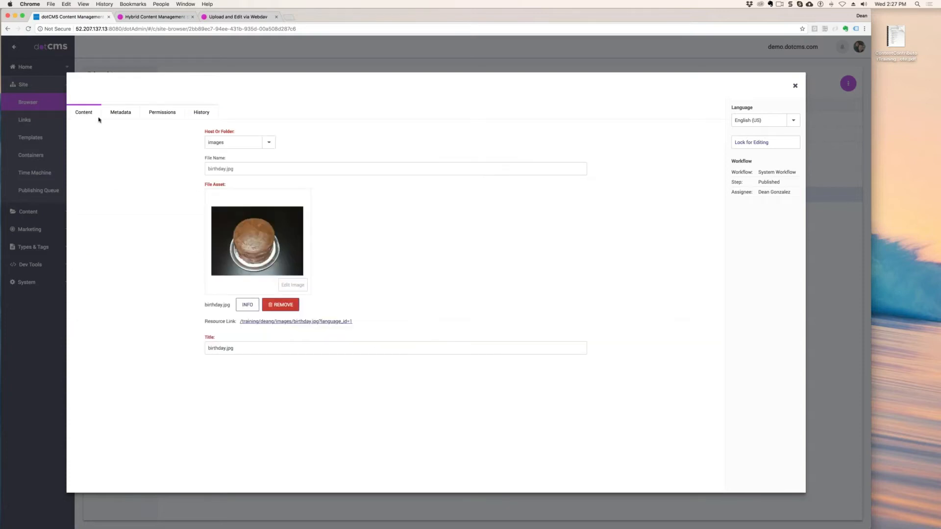
{"action": "left_click", "coordinate": [293, 283]}
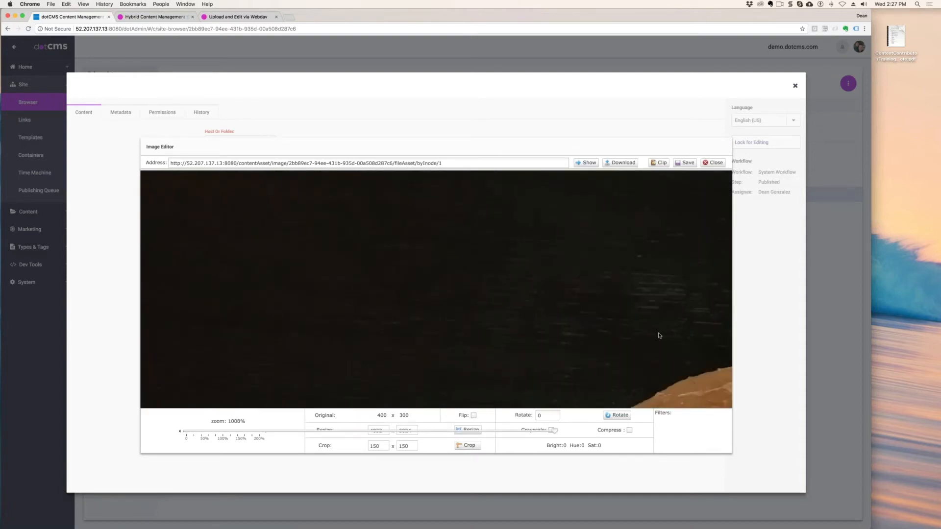
{"action": "double_click", "coordinate": [383, 429]}
{"action": "left_click", "coordinate": [717, 162]}
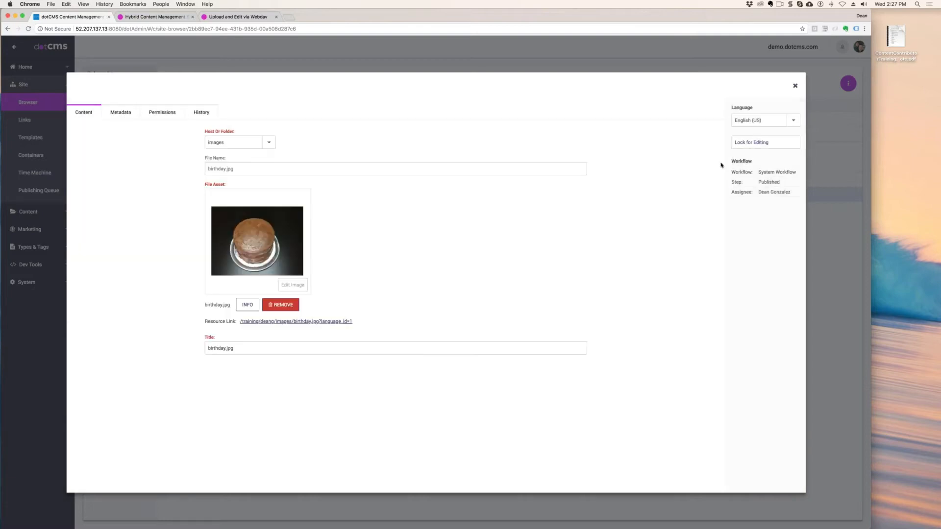
{"action": "left_click", "coordinate": [795, 85]}
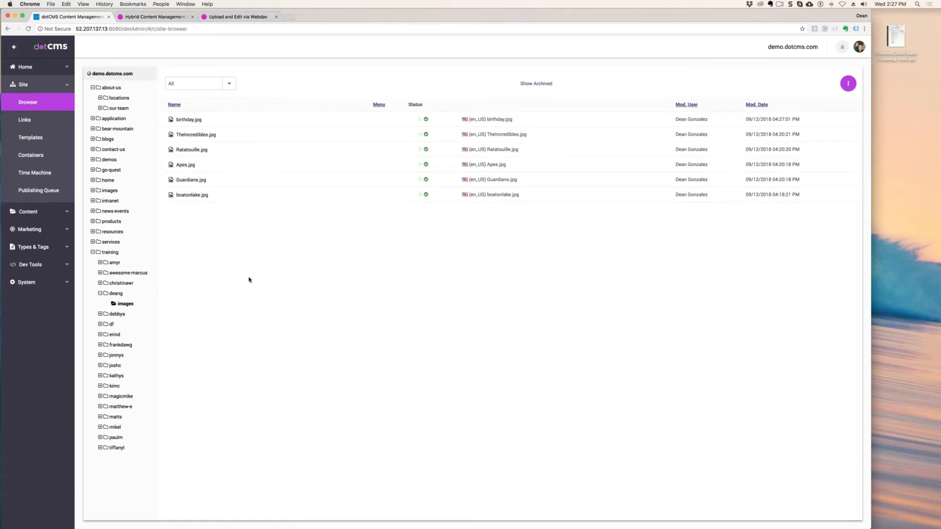
{"action": "key", "text": "super+r"}
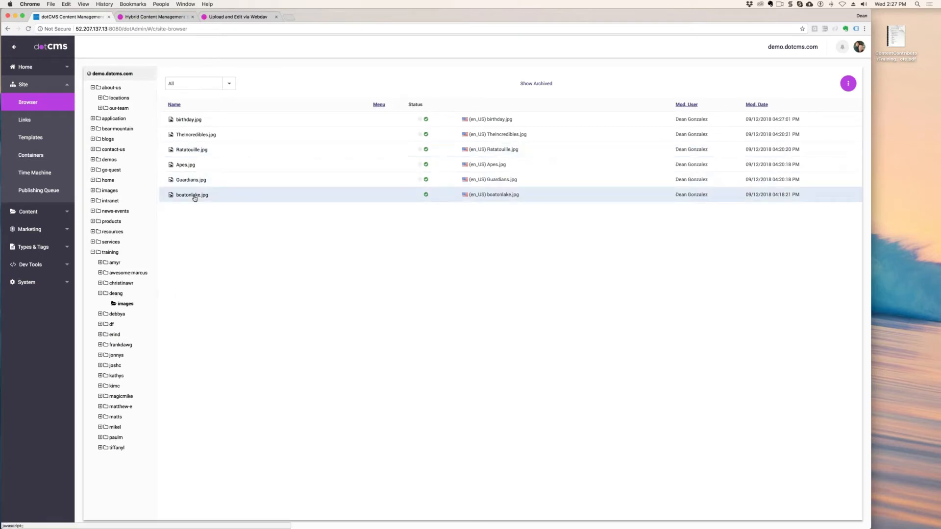
- Reopen and lock birthday.jpg, clip its image in the Image Editor, and save and publish the file
{"action": "left_click", "coordinate": [186, 119]}
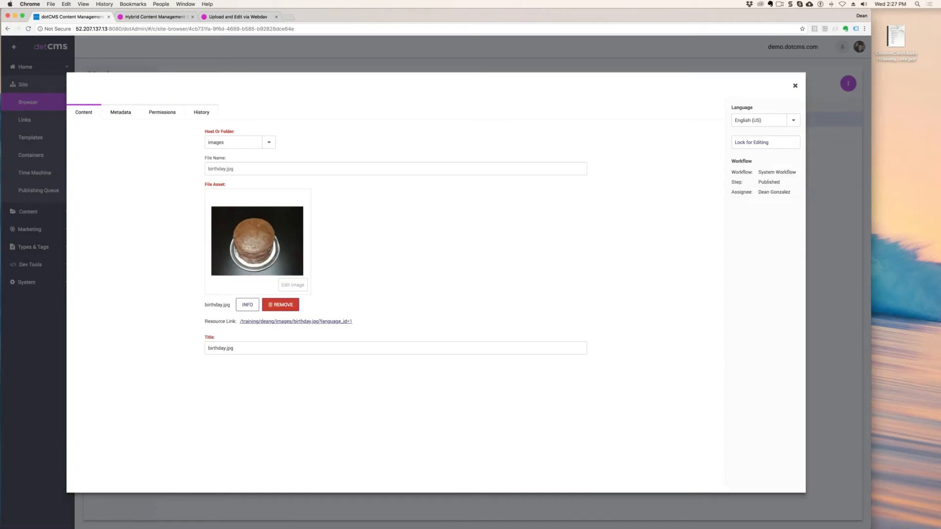
{"action": "left_click", "coordinate": [755, 142]}
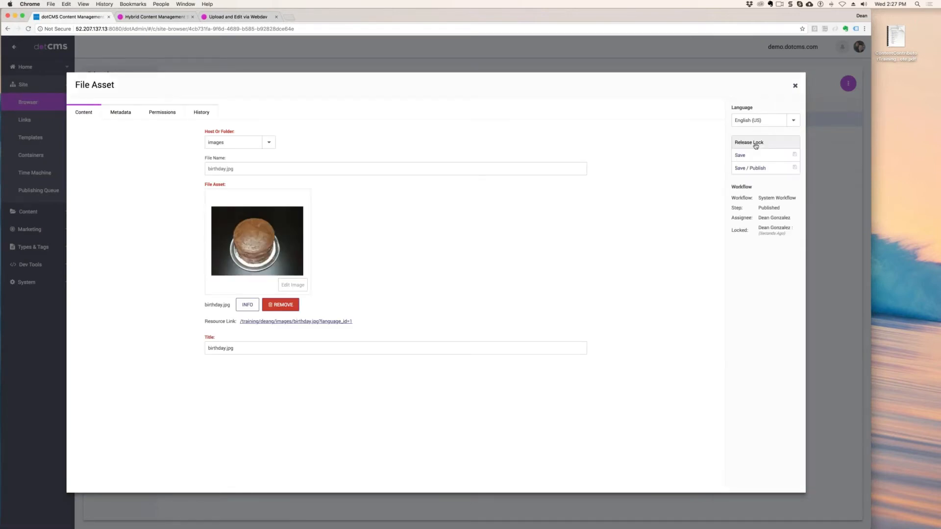
{"action": "left_click", "coordinate": [293, 285]}
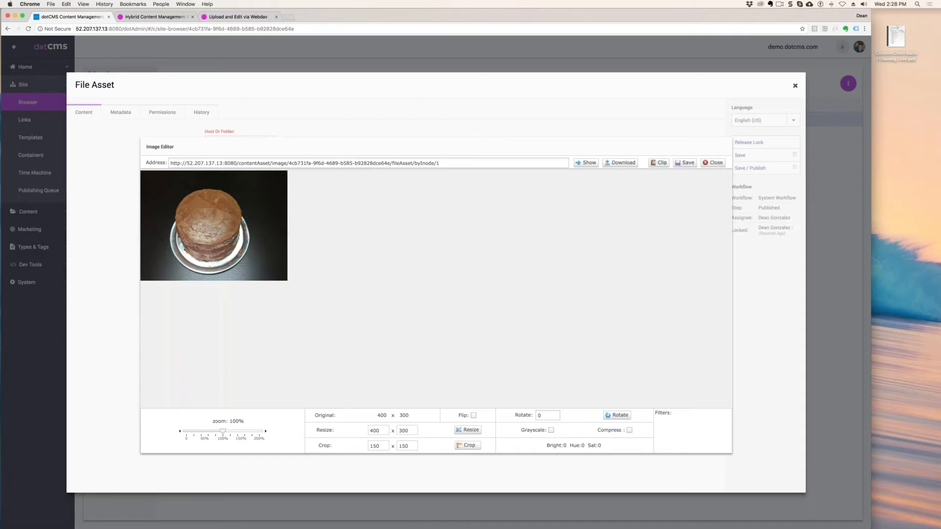
{"action": "left_click", "coordinate": [660, 164]}
{"action": "left_click", "coordinate": [716, 164]}
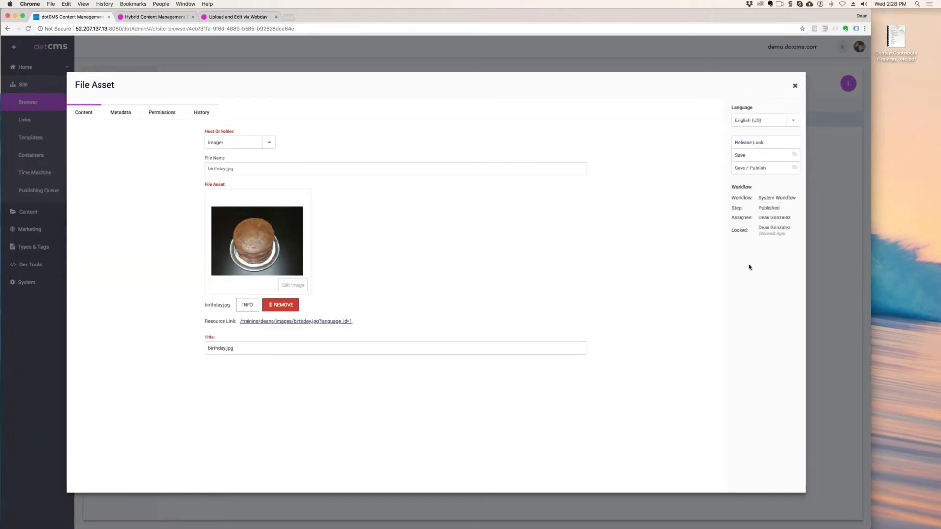
{"action": "left_click", "coordinate": [749, 168]}
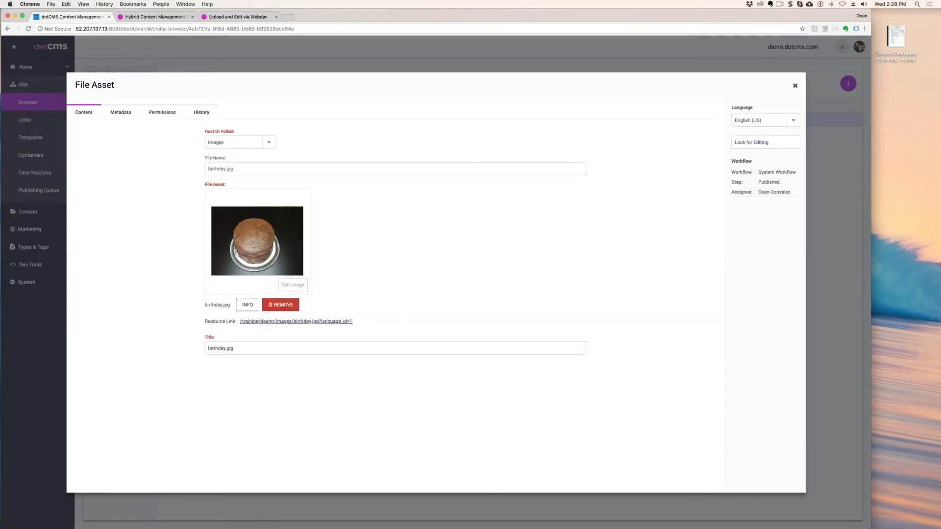
{"action": "left_click", "coordinate": [795, 86]}
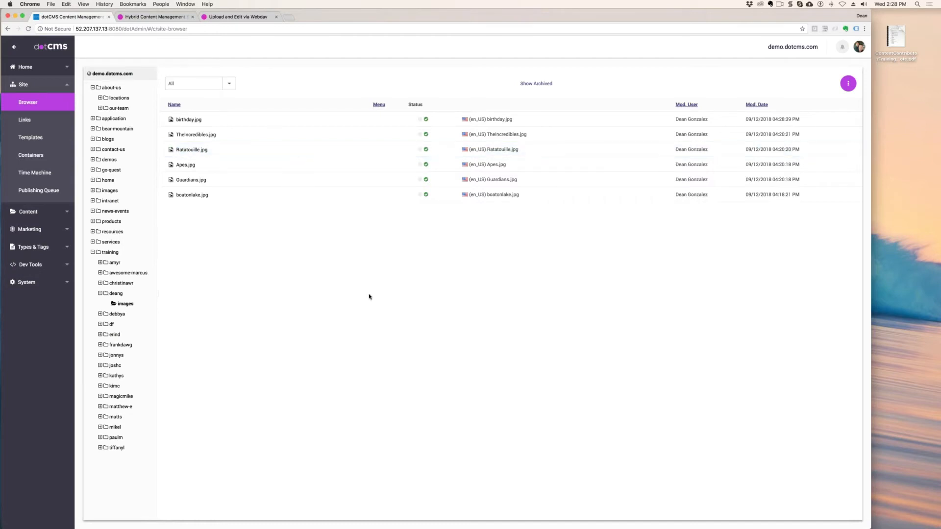
{"action": "right_click", "coordinate": [121, 304]}
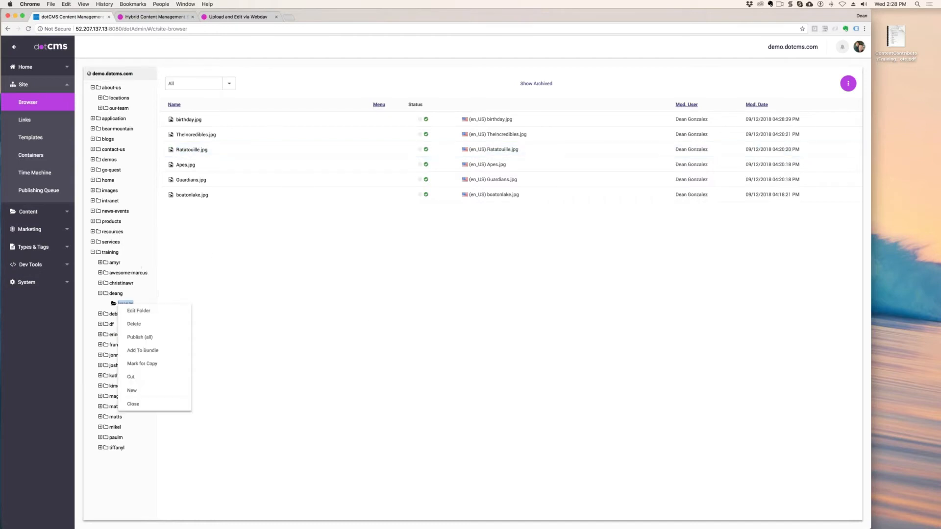
{"action": "mouse_move", "coordinate": [155, 392]}
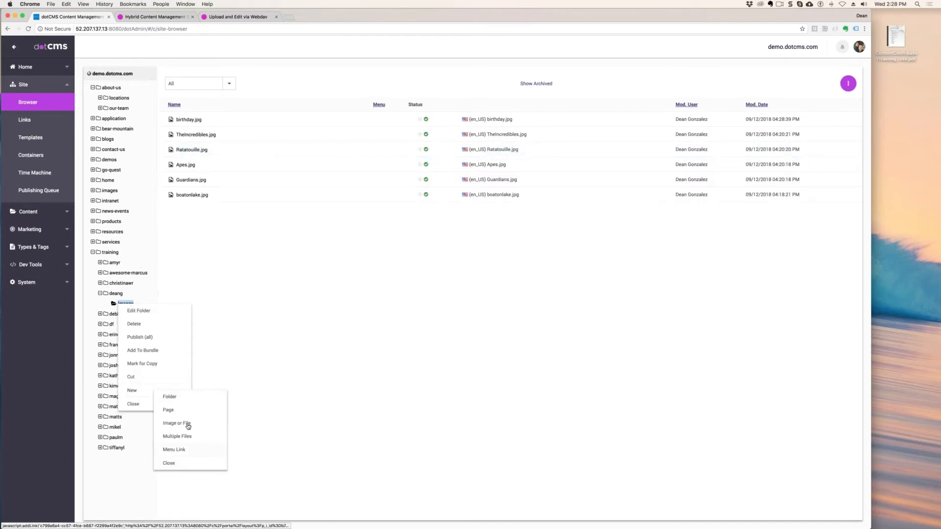
{"action": "left_click", "coordinate": [179, 465]}
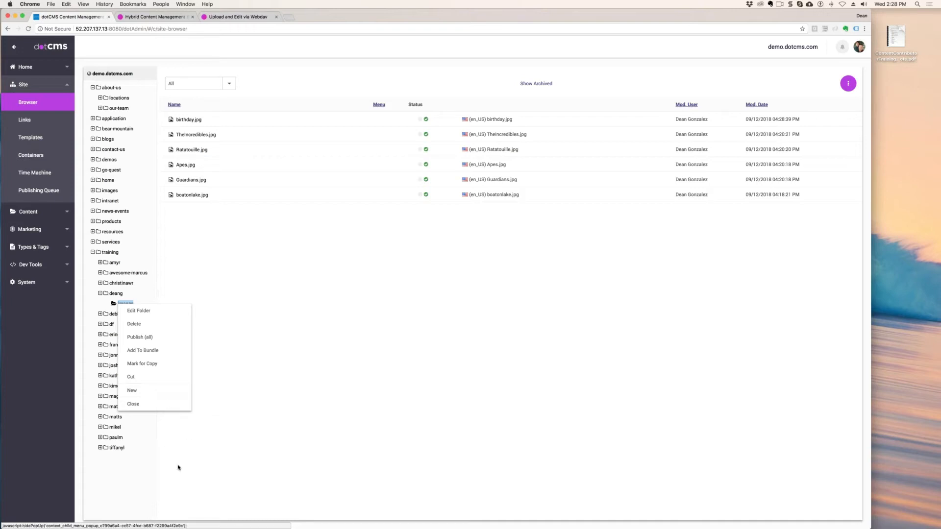
{"action": "left_click", "coordinate": [132, 404]}
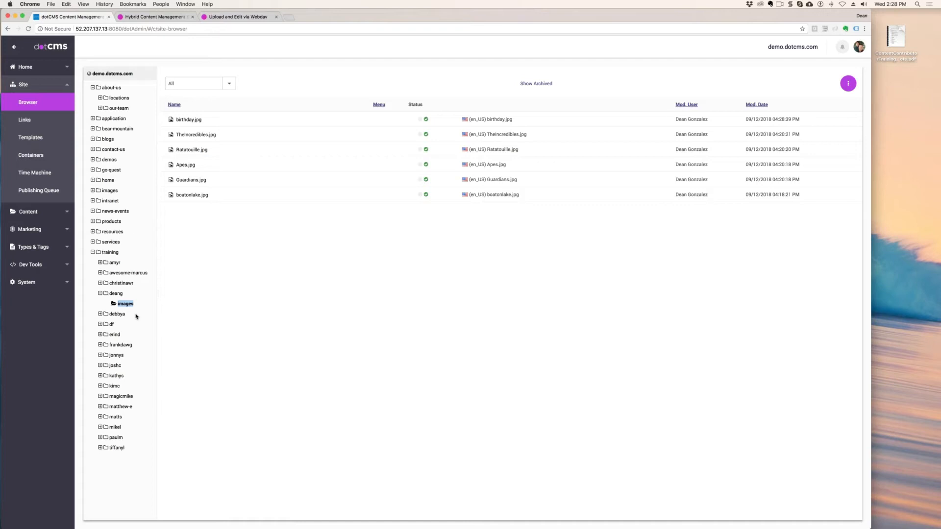
- Show the contents of the deang folder and open the MagicMike page from the live site's Training navigation
{"action": "left_click", "coordinate": [115, 293]}
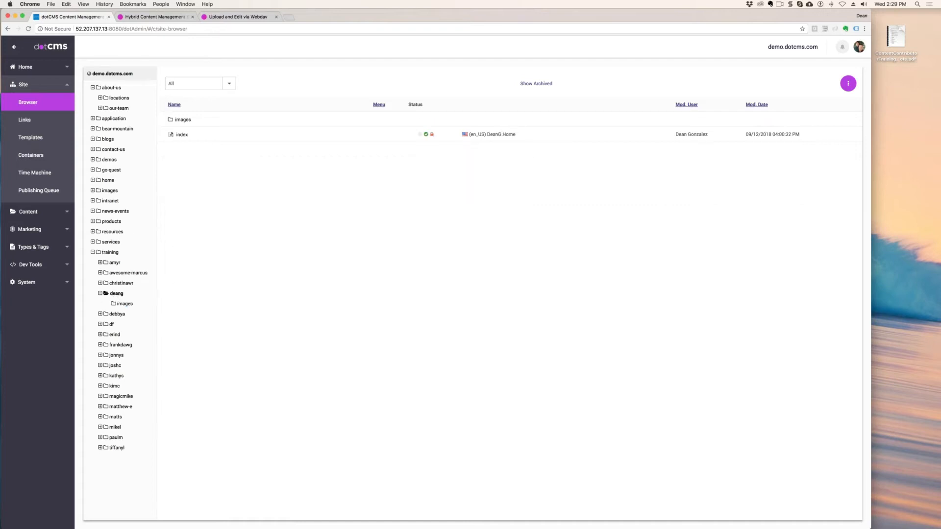
{"action": "left_click_drag", "start_coordinate": [940, 98], "coordinate": [834, 6]}
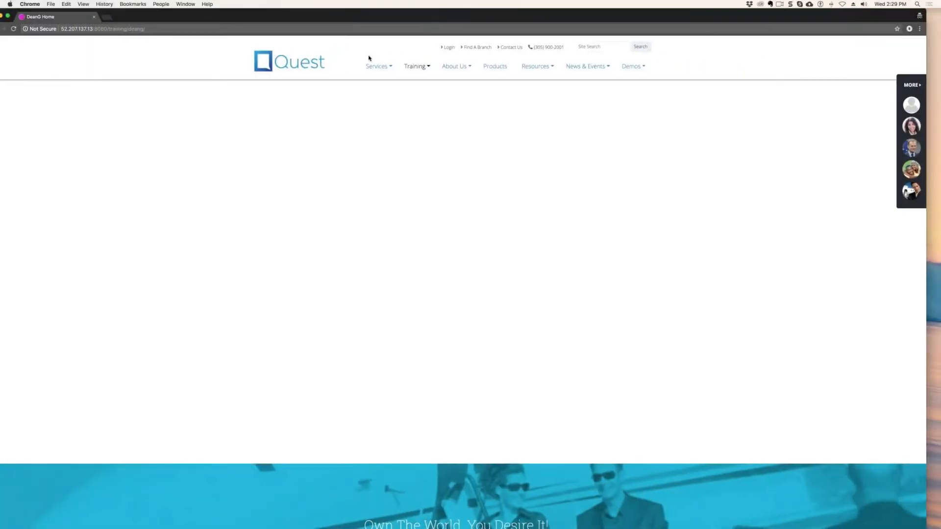
{"action": "left_click", "coordinate": [413, 66]}
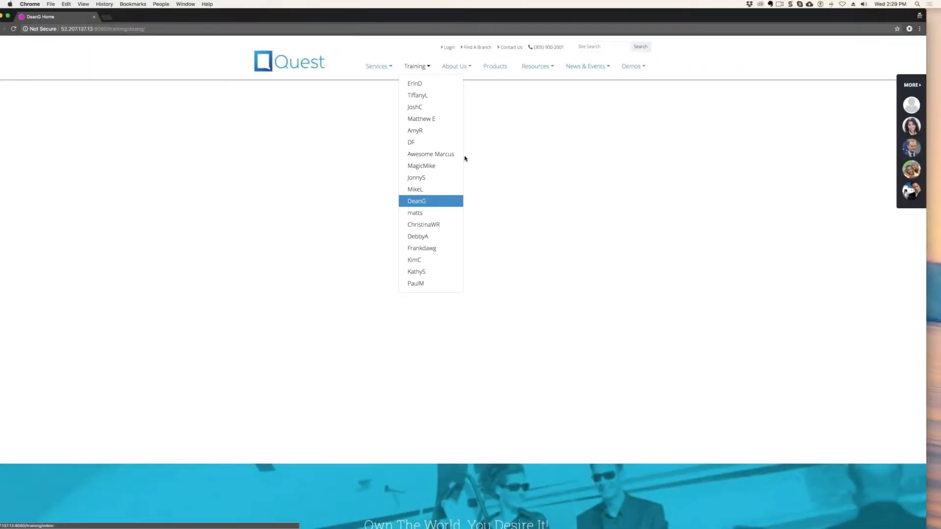
{"action": "left_click", "coordinate": [425, 171]}
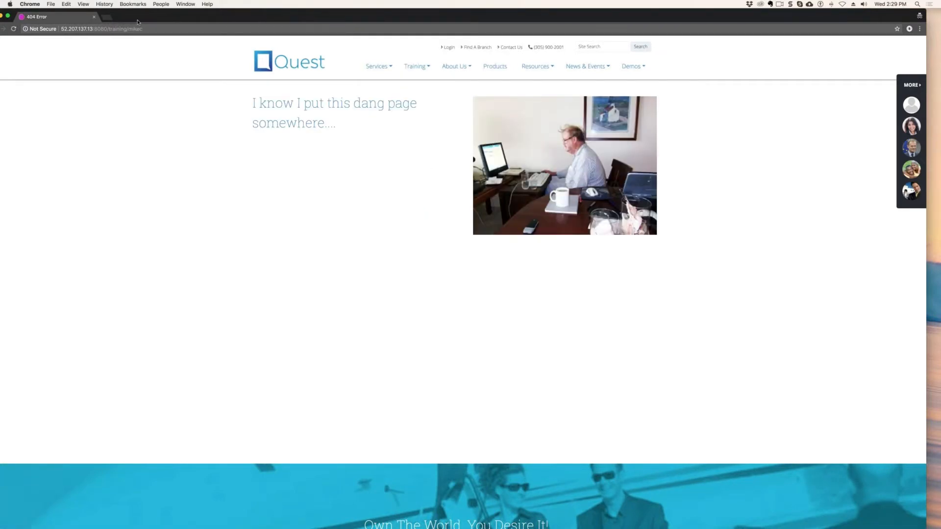
{"action": "left_click_drag", "start_coordinate": [137, 21], "coordinate": [940, 142]}
{"action": "left_click", "coordinate": [204, 235]}
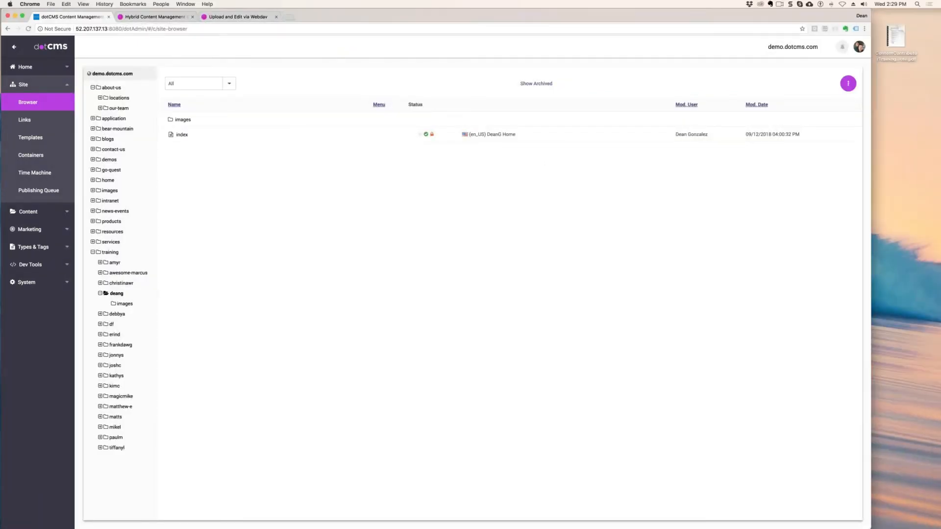
- Open the magicmike folder's index page, turn off Show on Menu in its advanced properties, save and publish it, and return to the folder
{"action": "left_click", "coordinate": [122, 398]}
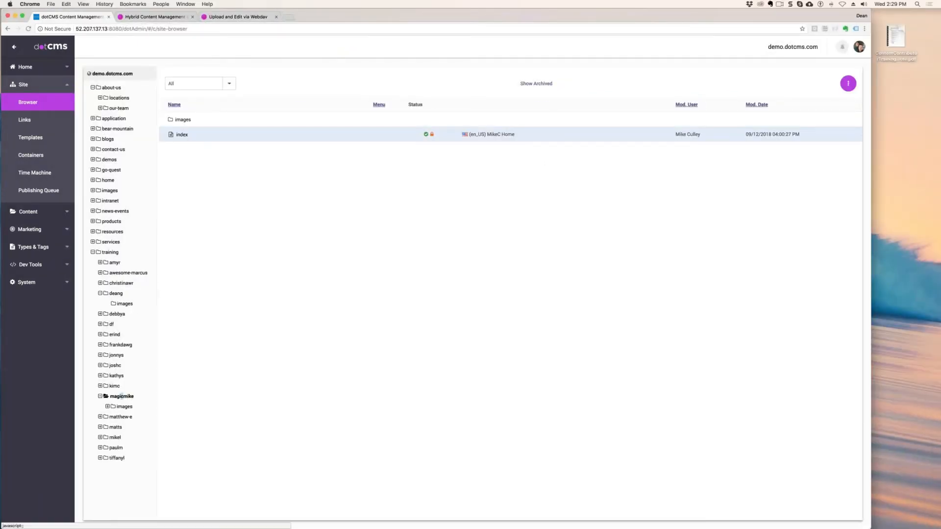
{"action": "double_click", "coordinate": [181, 135]}
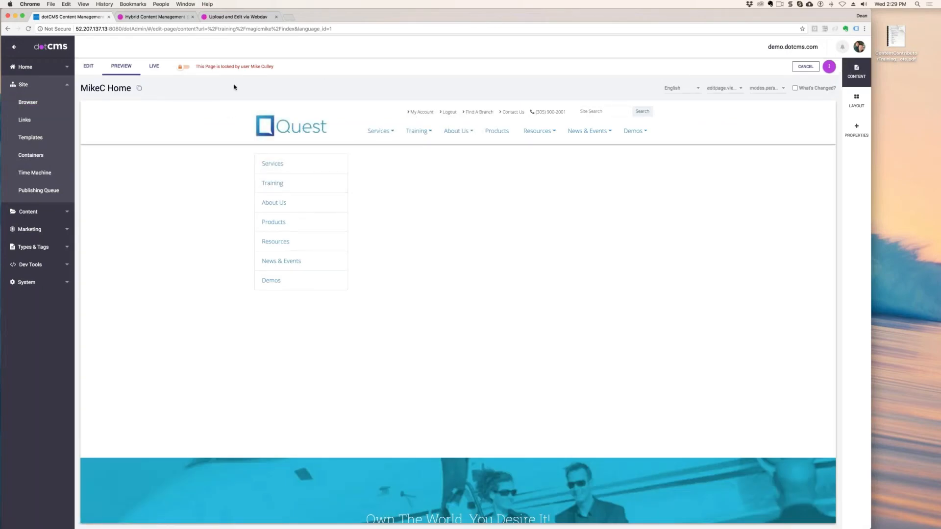
{"action": "left_click", "coordinate": [828, 66]}
{"action": "left_click", "coordinate": [128, 113]}
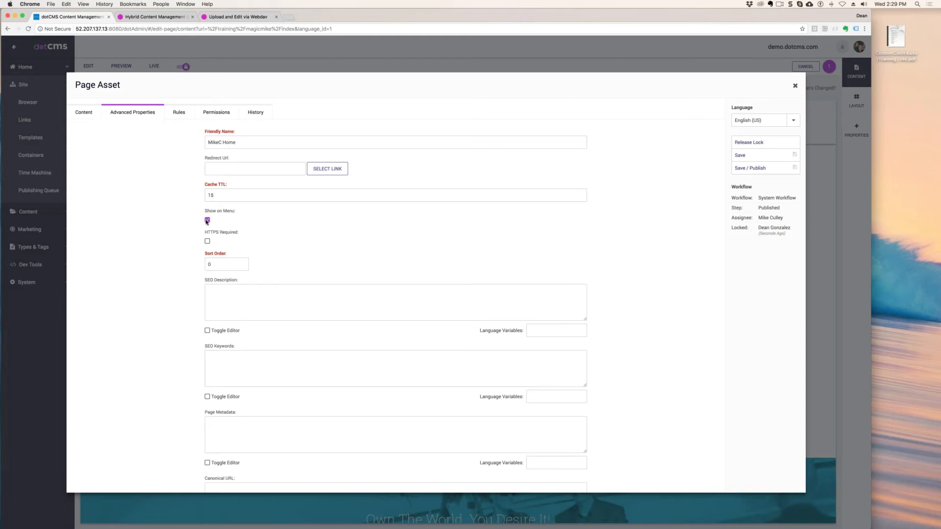
{"action": "left_click", "coordinate": [738, 169]}
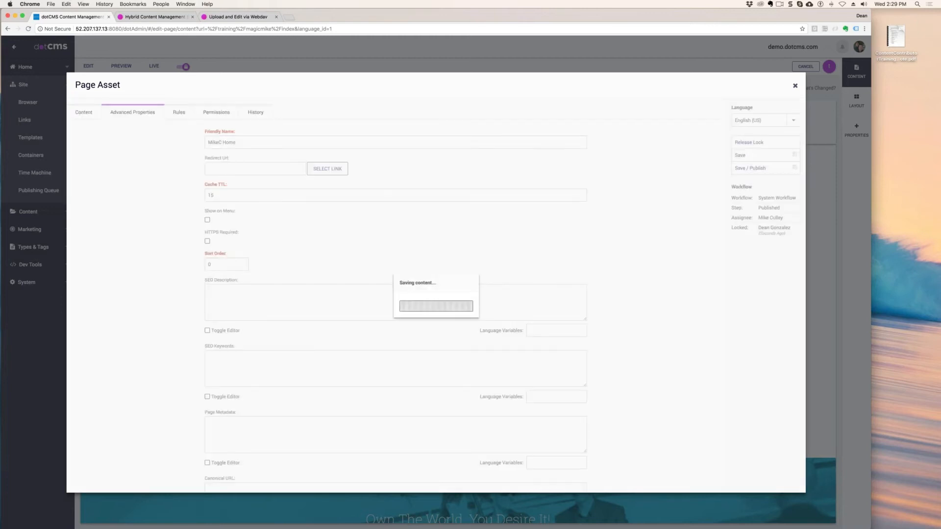
{"action": "left_click", "coordinate": [795, 86]}
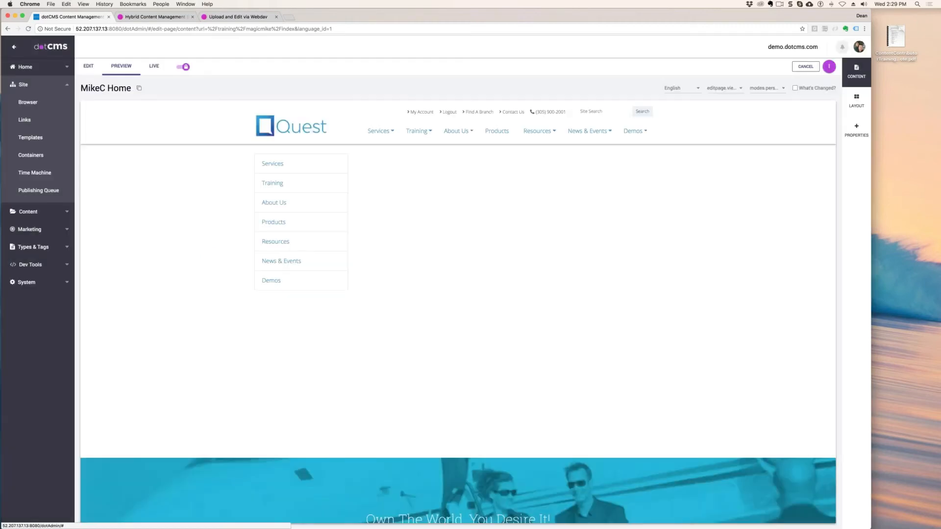
{"action": "left_click", "coordinate": [28, 103]}
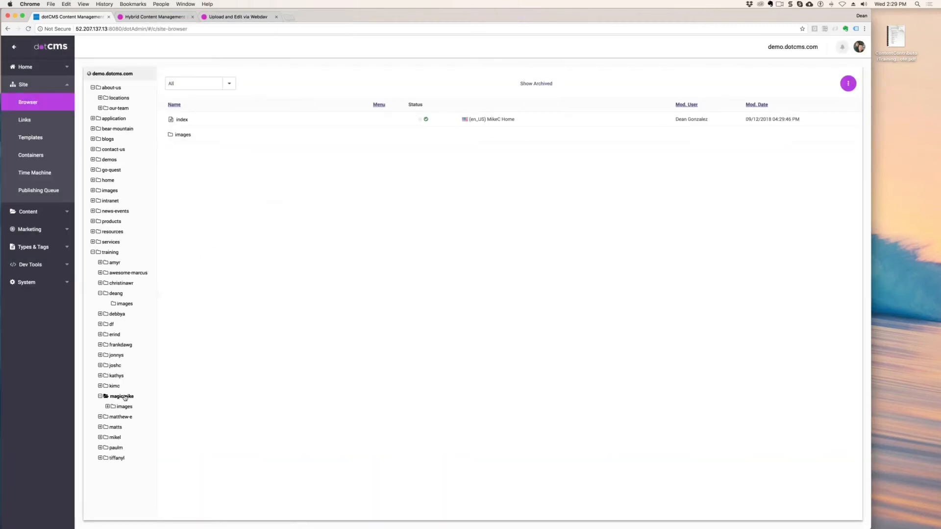
{"action": "left_click", "coordinate": [127, 397]}
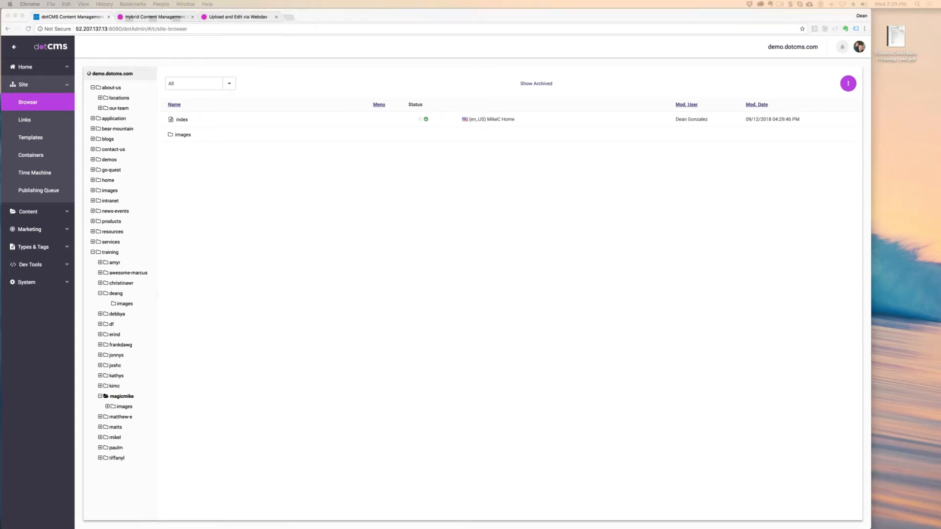
{"action": "left_click_drag", "start_coordinate": [940, 46], "coordinate": [380, 2]}
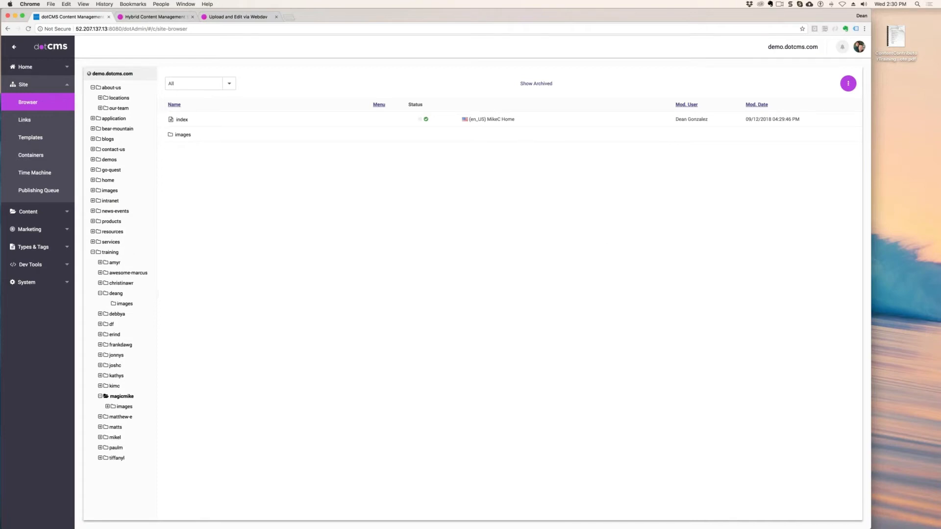
{"action": "left_click_drag", "start_coordinate": [940, 265], "coordinate": [312, 48]}
{"action": "left_click", "coordinate": [604, 104]}
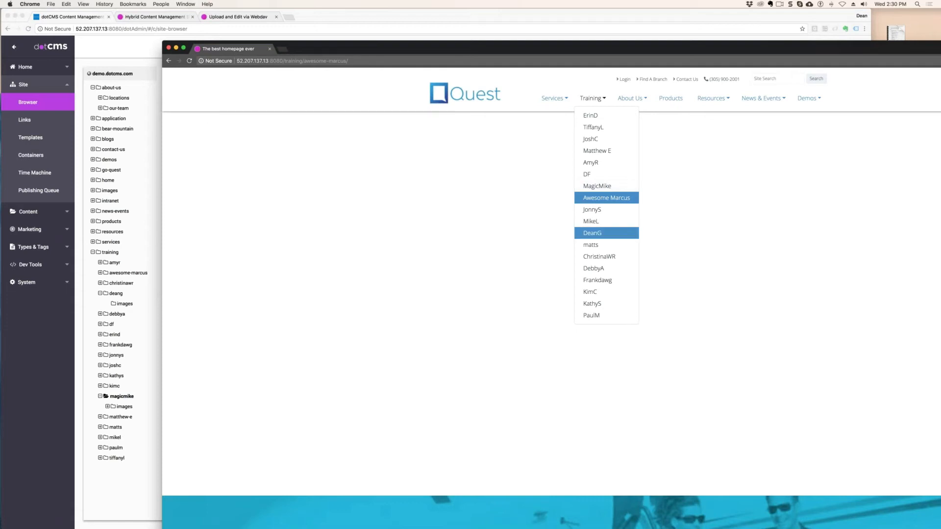
{"action": "left_click", "coordinate": [595, 234]}
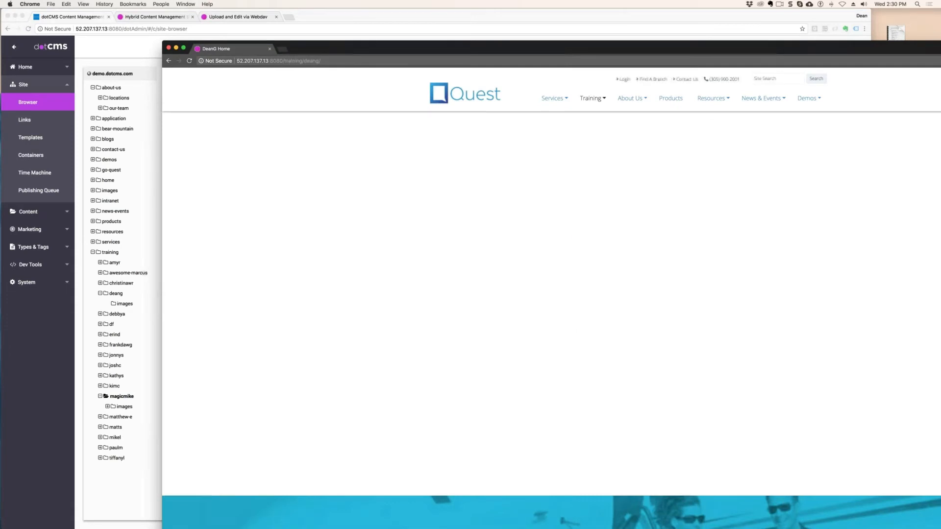
{"action": "left_click", "coordinate": [598, 99]}
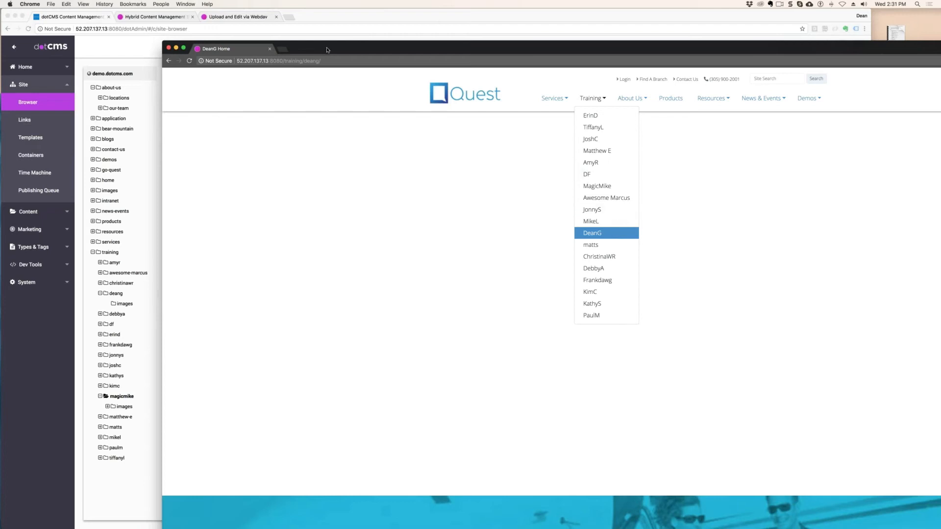
{"action": "left_click_drag", "start_coordinate": [324, 50], "coordinate": [940, 59]}
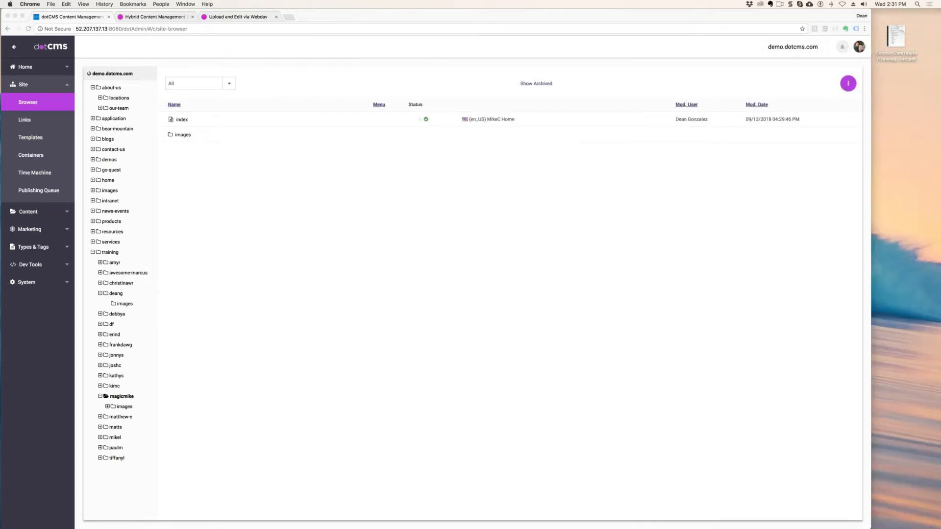
{"action": "left_click", "coordinate": [185, 264]}
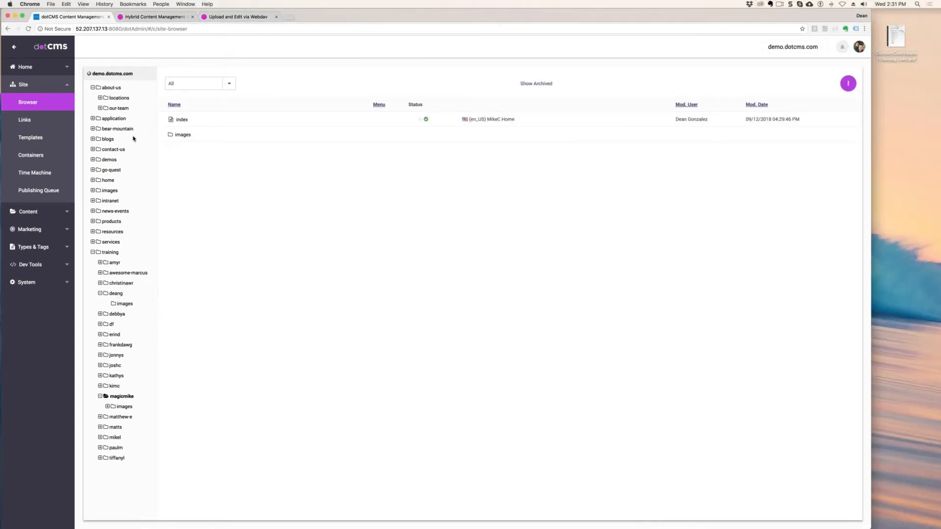
- Examine the pages in the application folder's login and createaccount subfolders, including the create_account.html page preview
{"action": "left_click", "coordinate": [115, 119]}
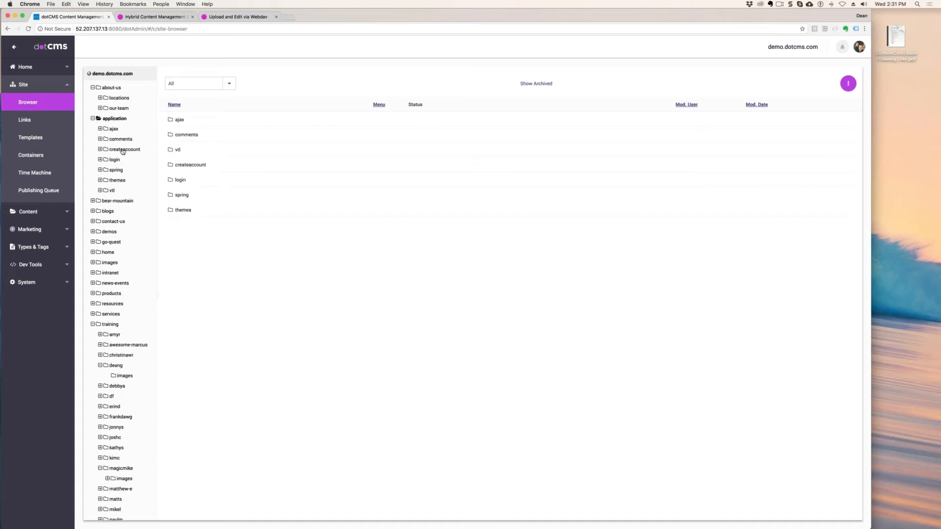
{"action": "left_click", "coordinate": [115, 160]}
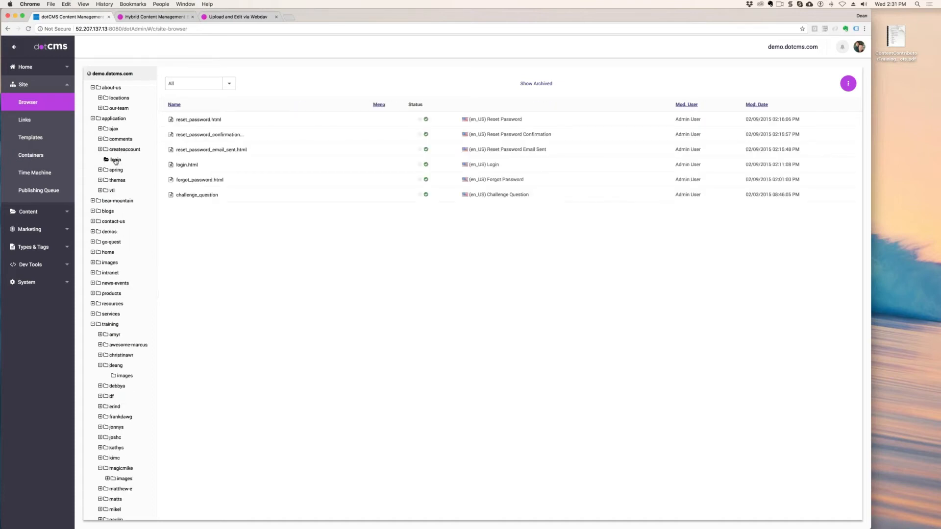
{"action": "left_click", "coordinate": [117, 150]}
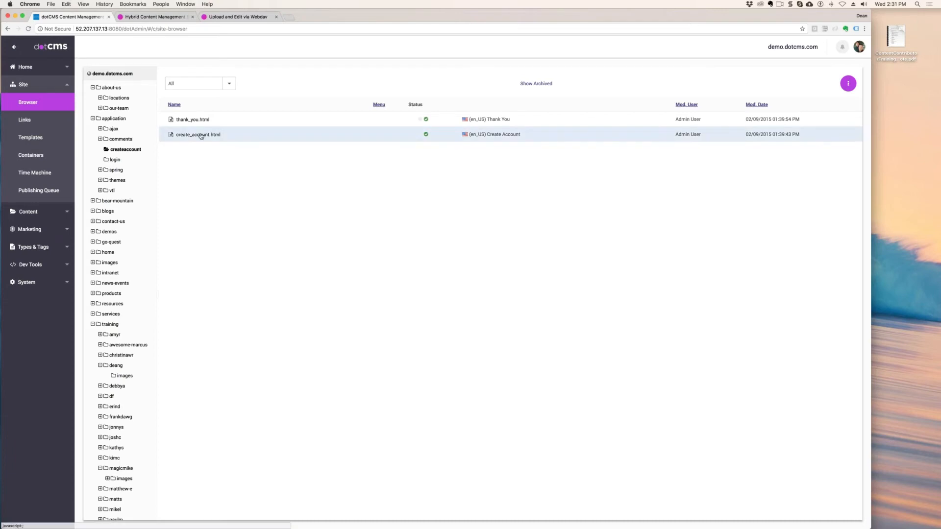
{"action": "left_click", "coordinate": [336, 134]}
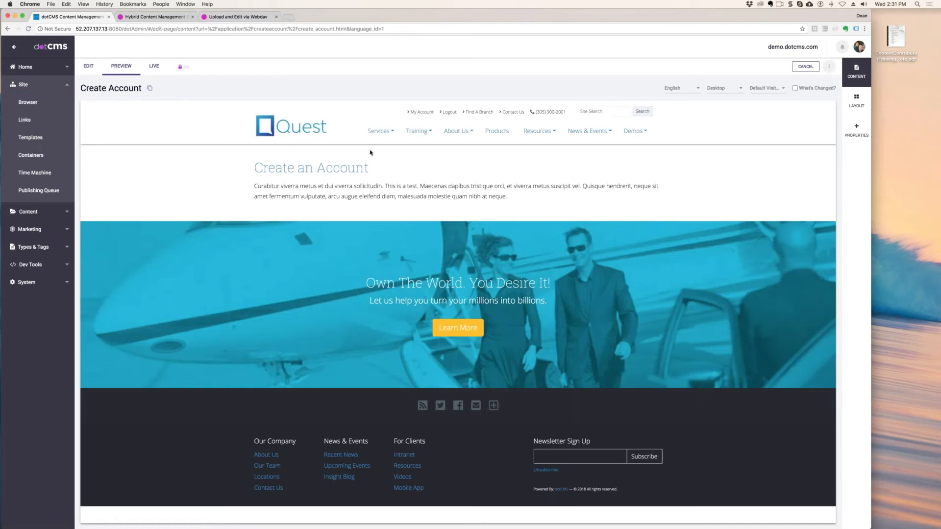
{"action": "left_click", "coordinate": [35, 104]}
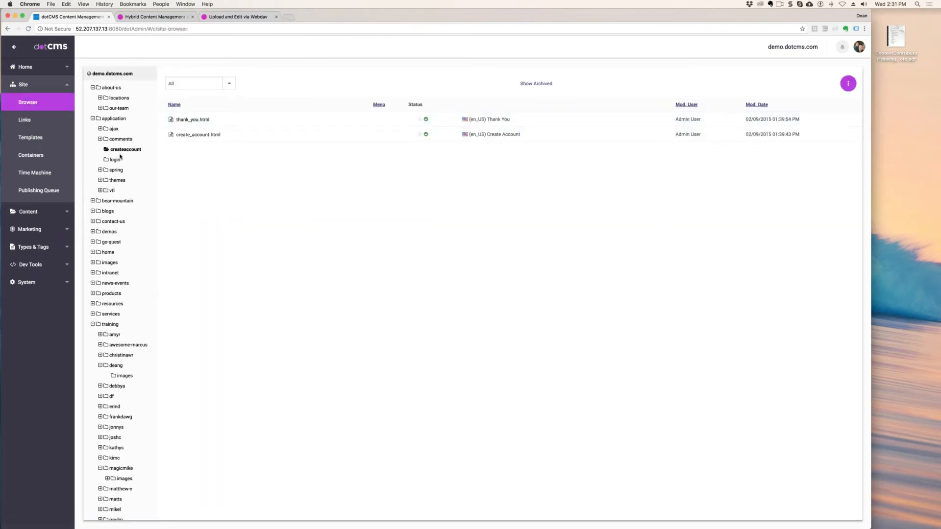
{"action": "left_click", "coordinate": [115, 120]}
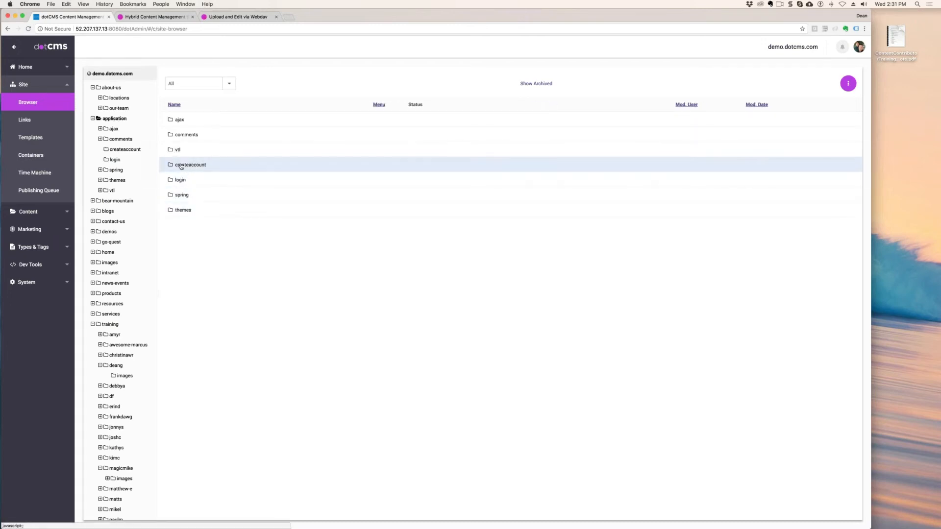
{"action": "left_click", "coordinate": [115, 160]}
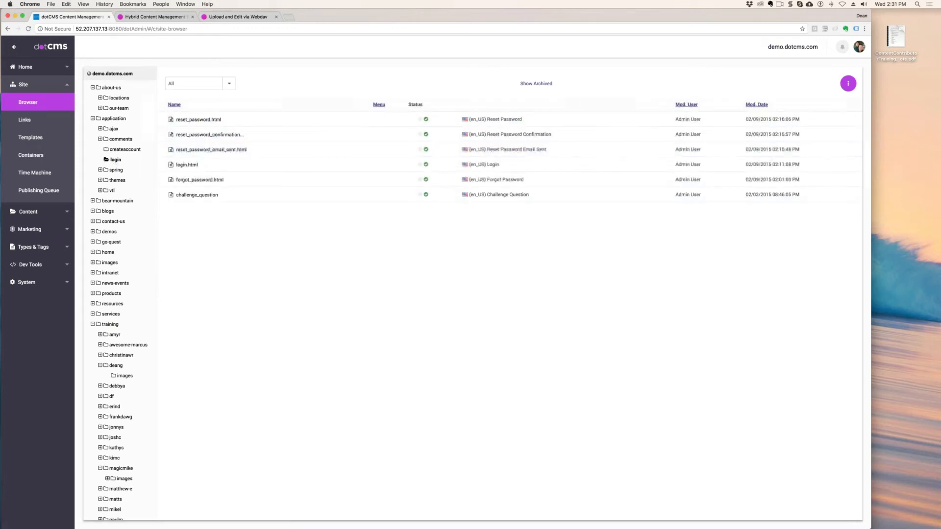
{"action": "left_click", "coordinate": [125, 149]}
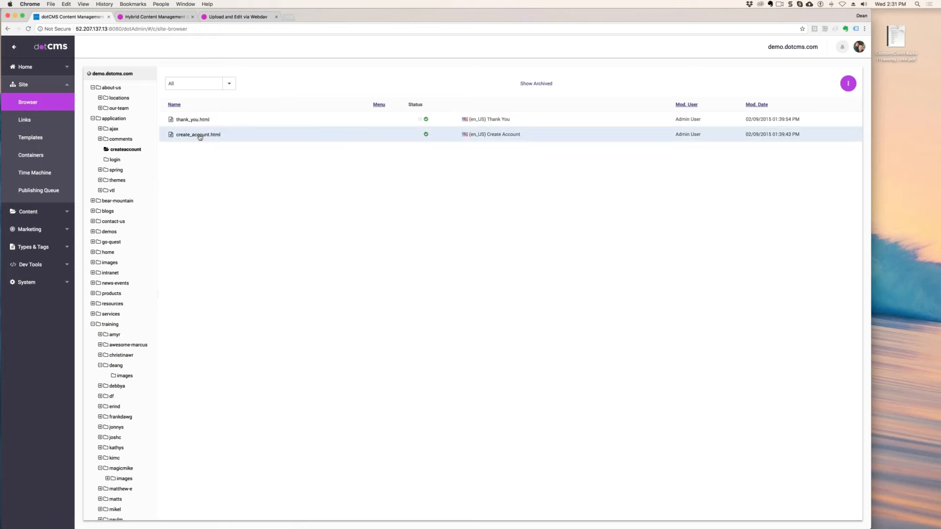
- Start a new menu link in the deang folder under training
{"action": "left_click", "coordinate": [117, 365]}
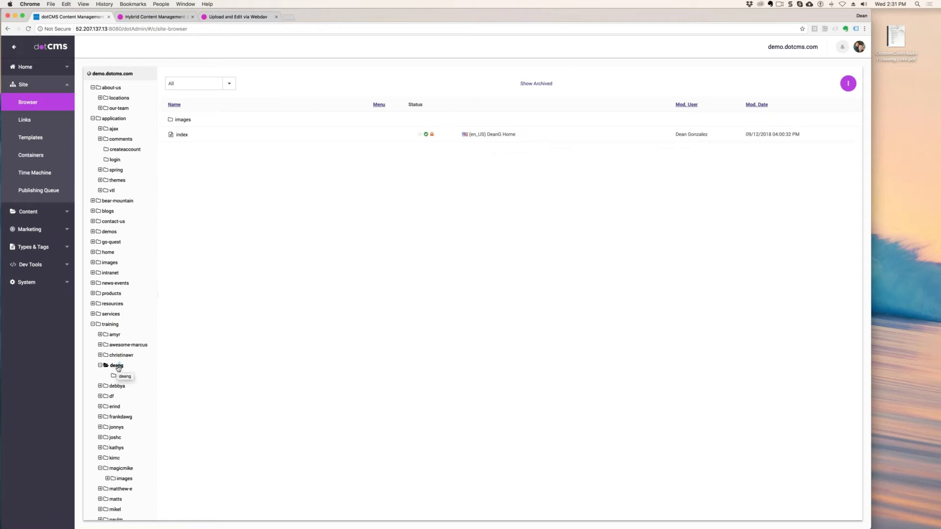
{"action": "right_click", "coordinate": [123, 368]}
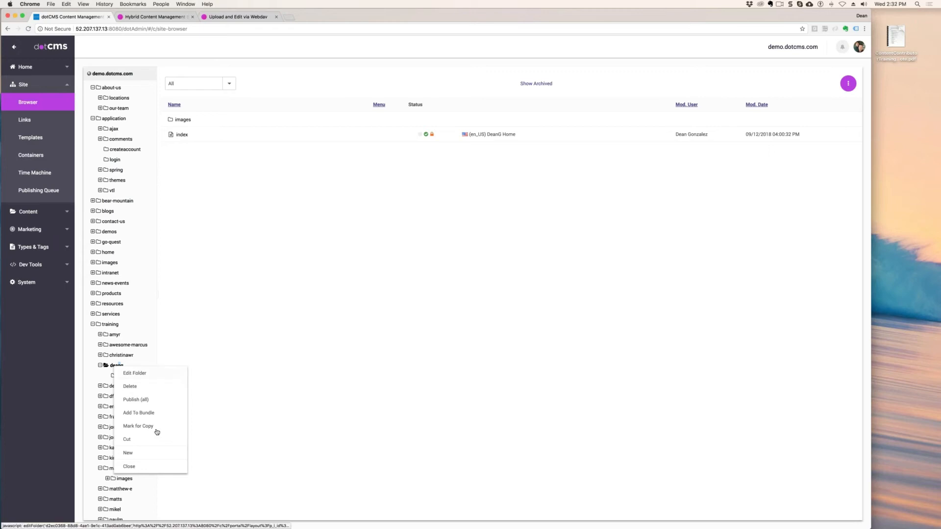
{"action": "mouse_move", "coordinate": [143, 458]}
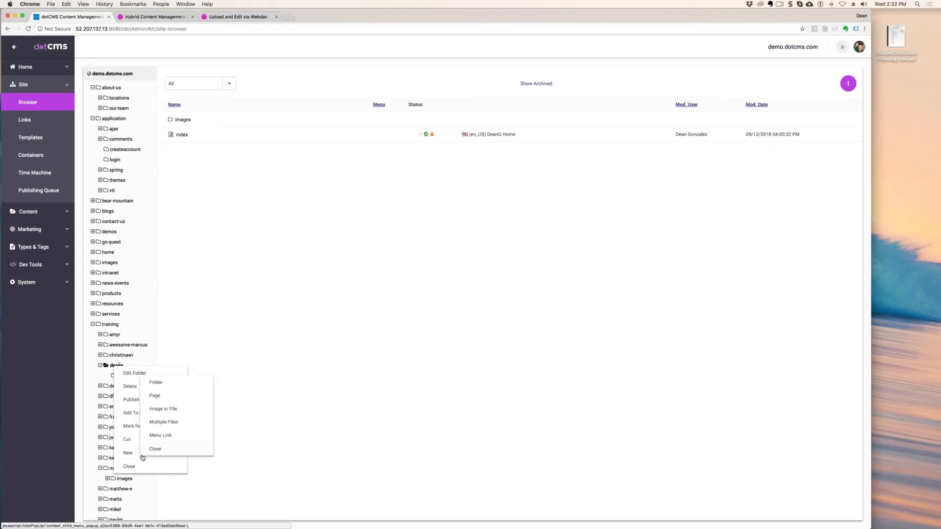
{"action": "left_click", "coordinate": [173, 436]}
- Title the new menu link "Account" and set its type to External Link
{"action": "left_click", "coordinate": [164, 123]}
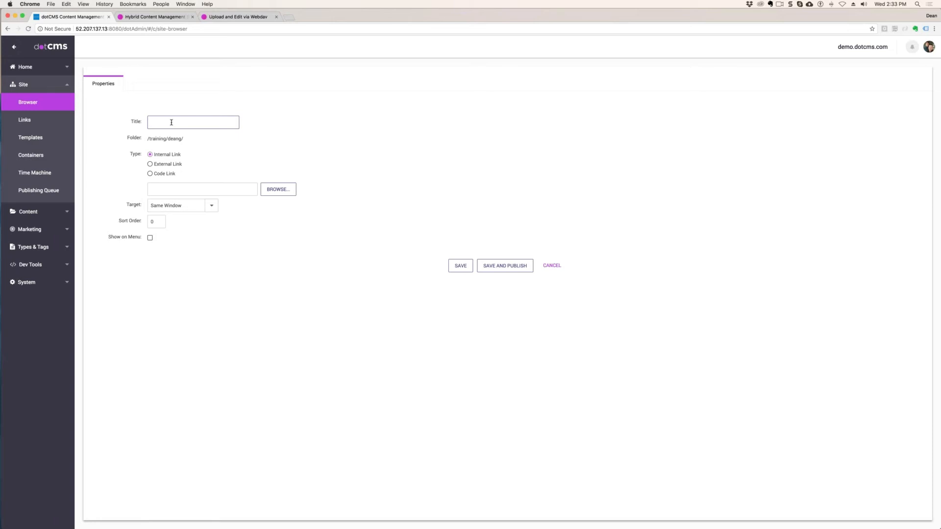
{"action": "type", "text": "Deans Create Account Link"}
{"action": "left_click_drag", "start_coordinate": [207, 122], "coordinate": [124, 120]}
{"action": "type", "text": "Account"}
{"action": "key", "text": "super+a"}
{"action": "left_click", "coordinate": [150, 164]}
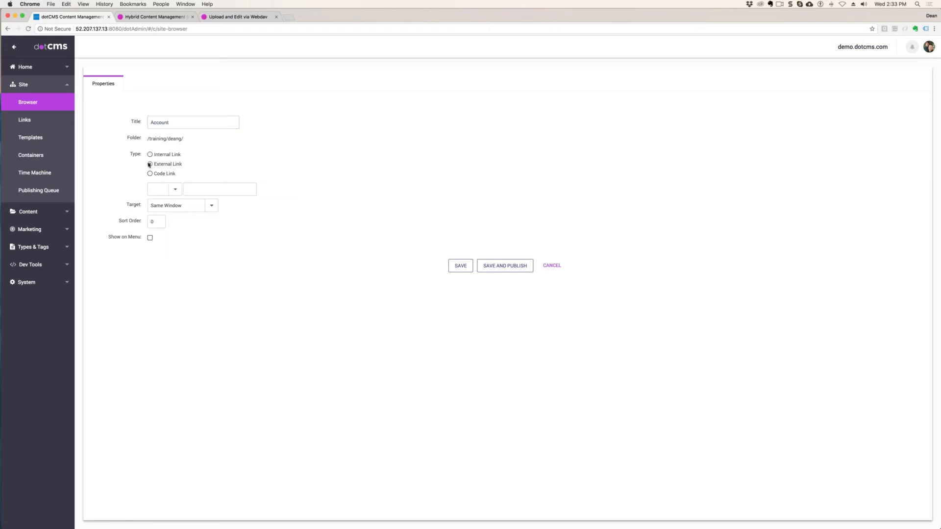
- Review the available protocols and code option for the Account menu link, and set its type to Internal Link
{"action": "left_click", "coordinate": [174, 189]}
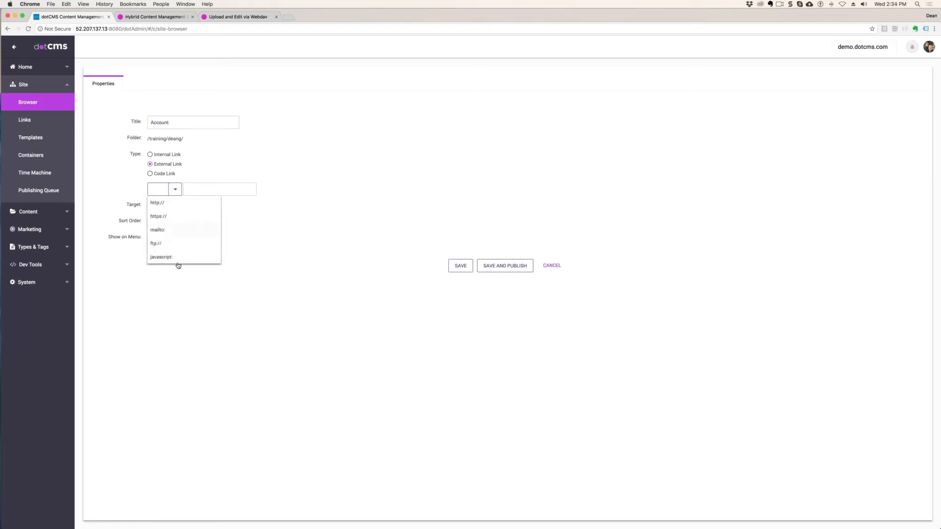
{"action": "left_click", "coordinate": [149, 154]}
{"action": "left_click", "coordinate": [150, 174]}
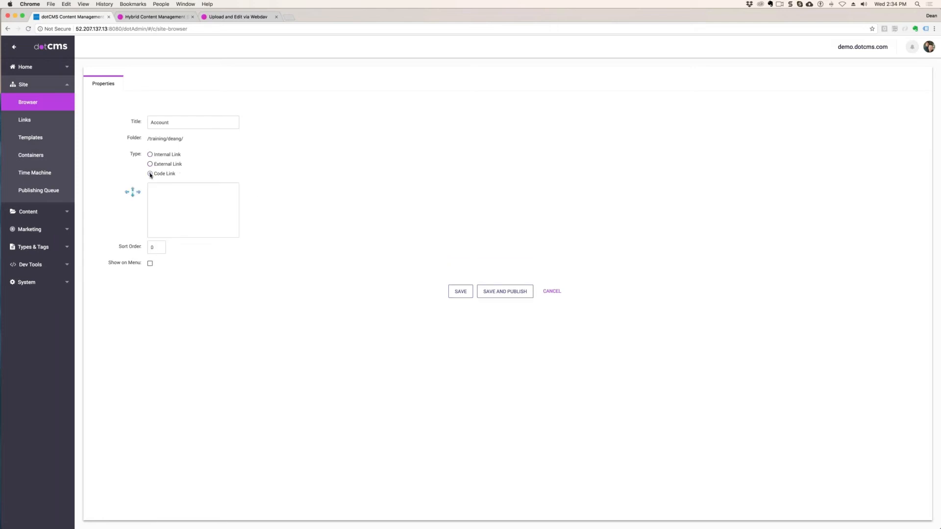
{"action": "left_click", "coordinate": [151, 155]}
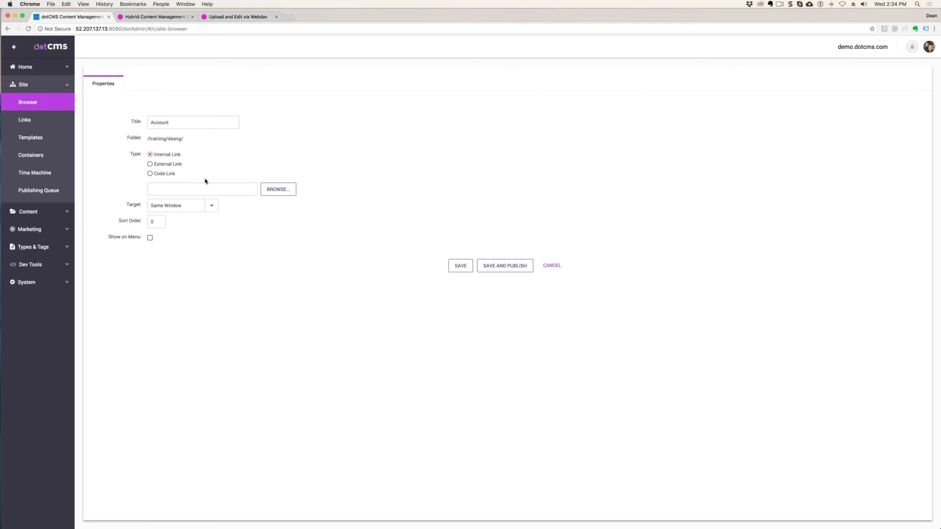
- Point the internal link to the Create Account page in the application/createaccount folder of demo.dotcms.com
{"action": "left_click", "coordinate": [280, 190]}
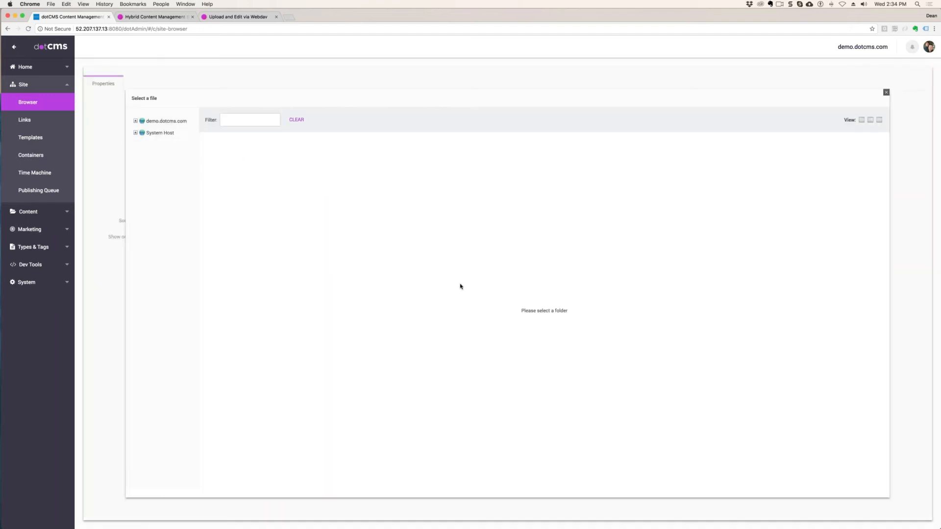
{"action": "left_click", "coordinate": [135, 121]}
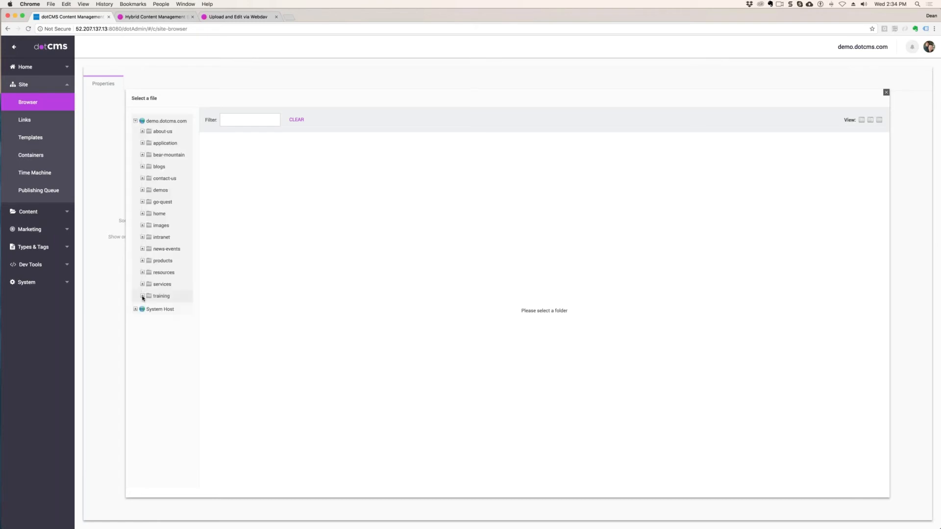
{"action": "left_click", "coordinate": [142, 144]}
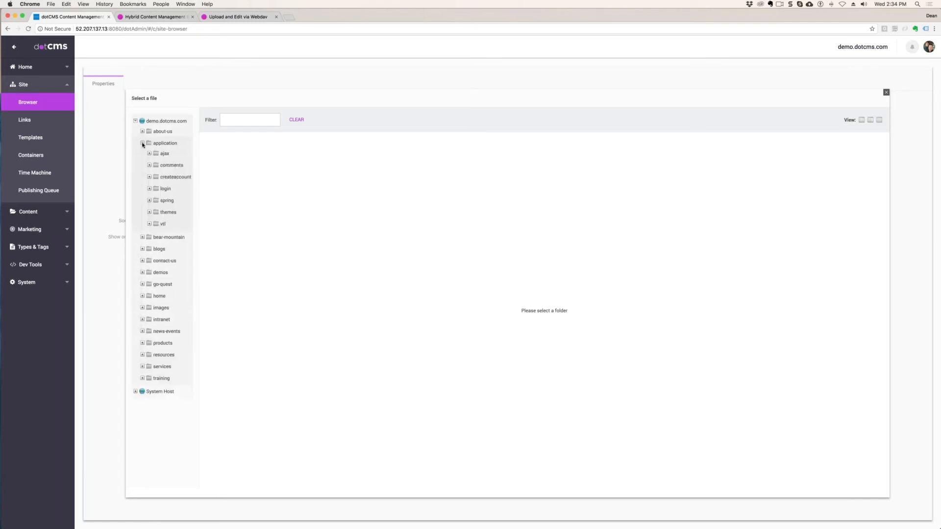
{"action": "left_click", "coordinate": [179, 180]}
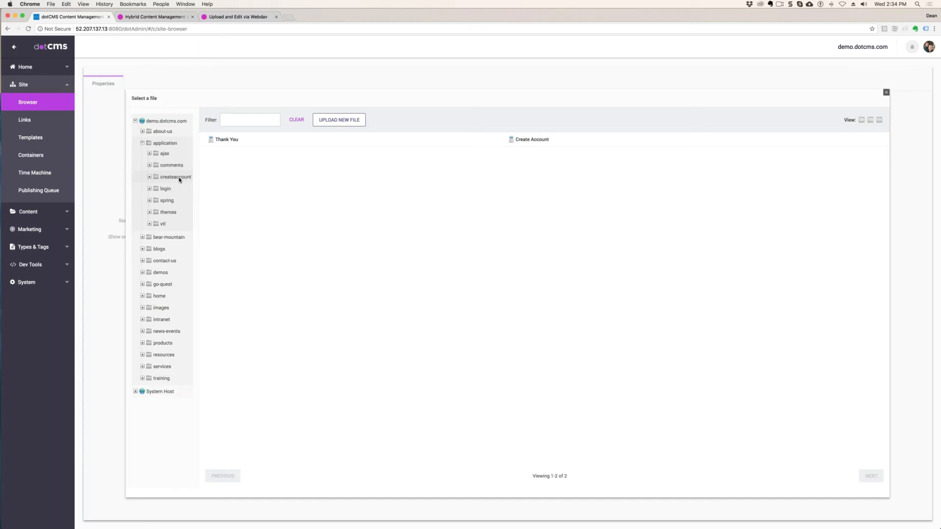
{"action": "left_click", "coordinate": [528, 140]}
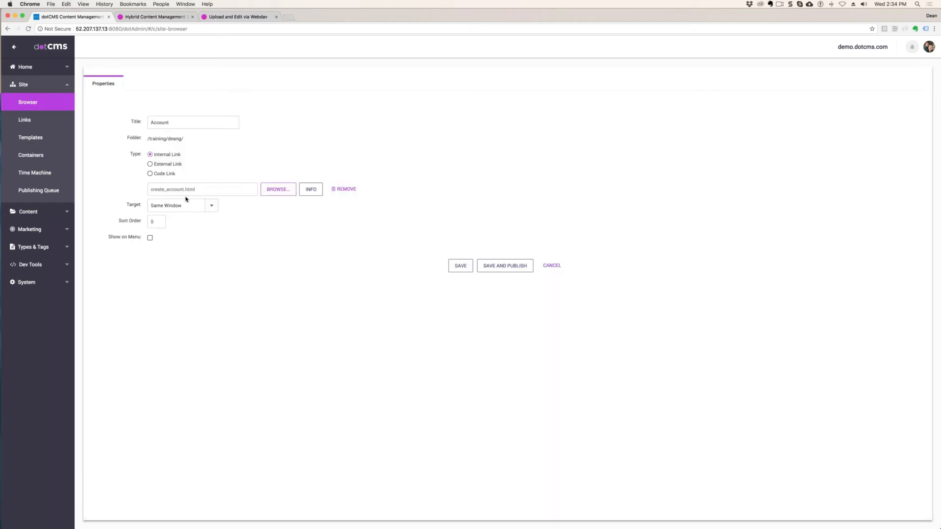
- Enable Show on Menu for the Account link, and save and publish it
{"action": "left_click_drag", "start_coordinate": [210, 190], "coordinate": [151, 189]}
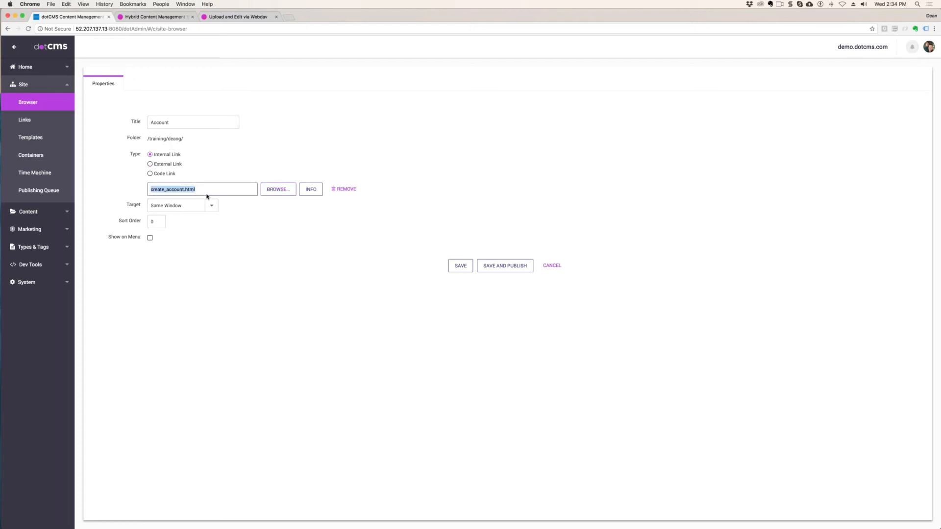
{"action": "left_click_drag", "start_coordinate": [143, 238], "coordinate": [109, 237]}
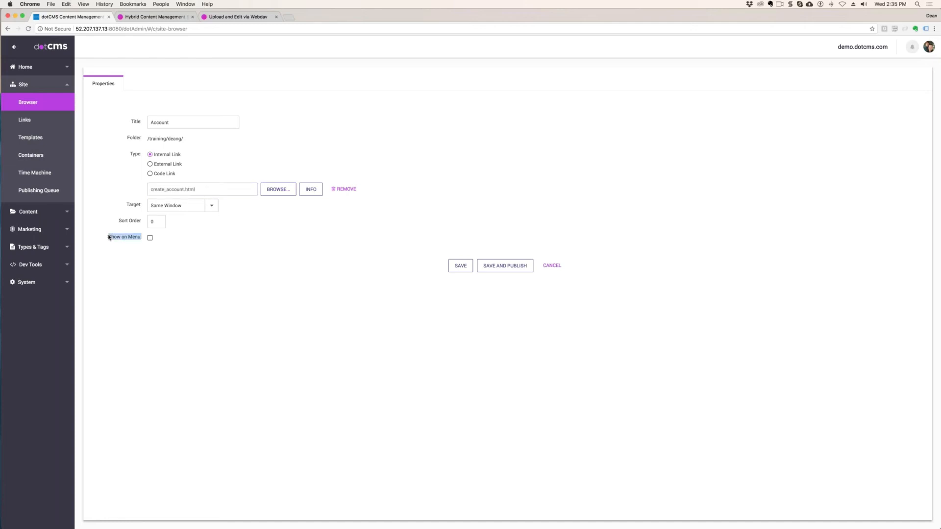
{"action": "left_click", "coordinate": [150, 238]}
{"action": "left_click", "coordinate": [516, 266]}
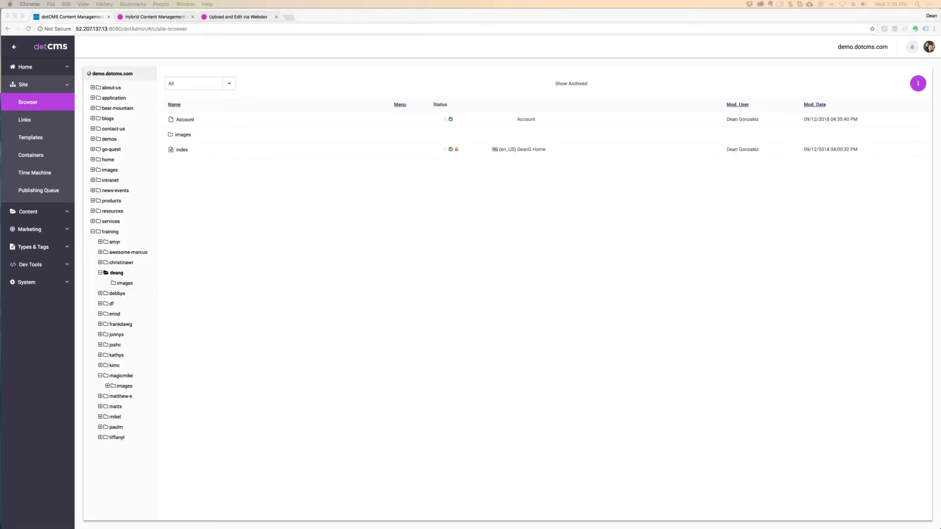
- Check the Account link on the live DeanG training page by following it to the Create an Account page and returning
{"action": "left_click_drag", "start_coordinate": [931, 294], "coordinate": [200, 23]}
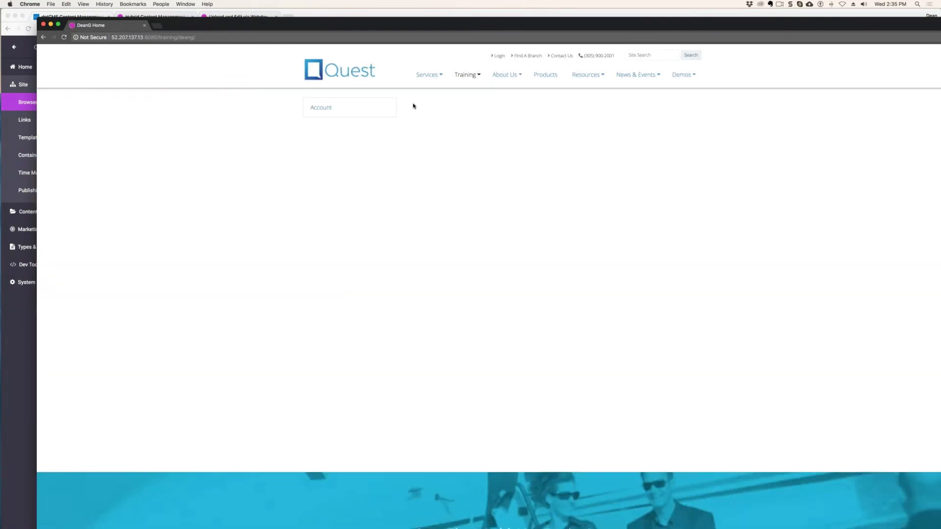
{"action": "left_click", "coordinate": [211, 35]}
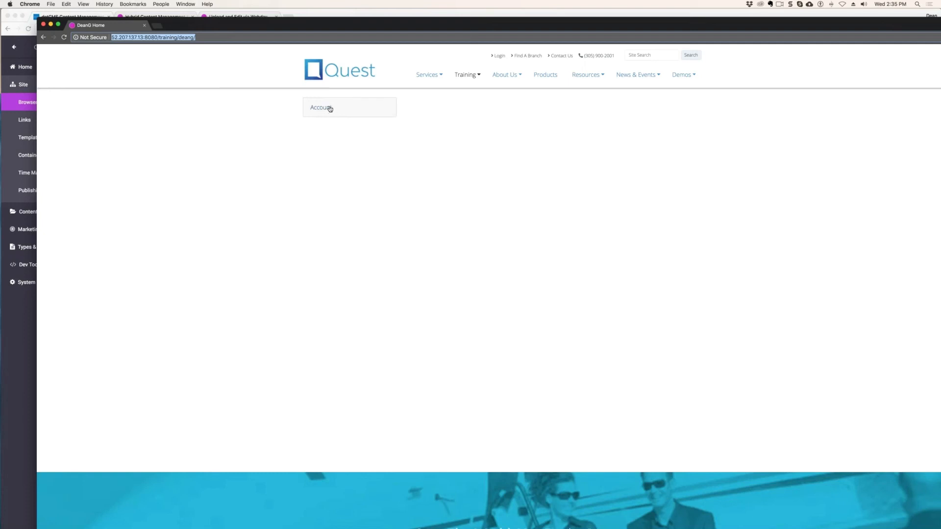
{"action": "left_click", "coordinate": [481, 74]}
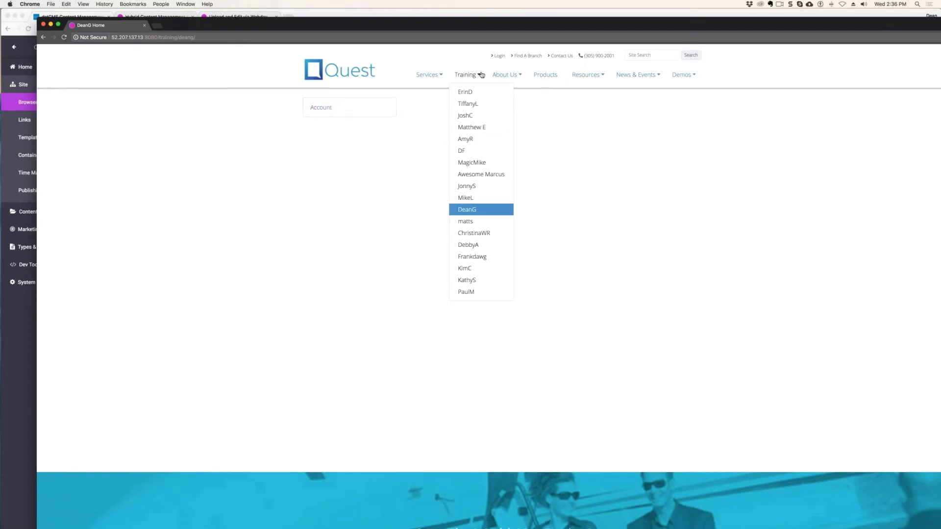
{"action": "left_click", "coordinate": [484, 212]}
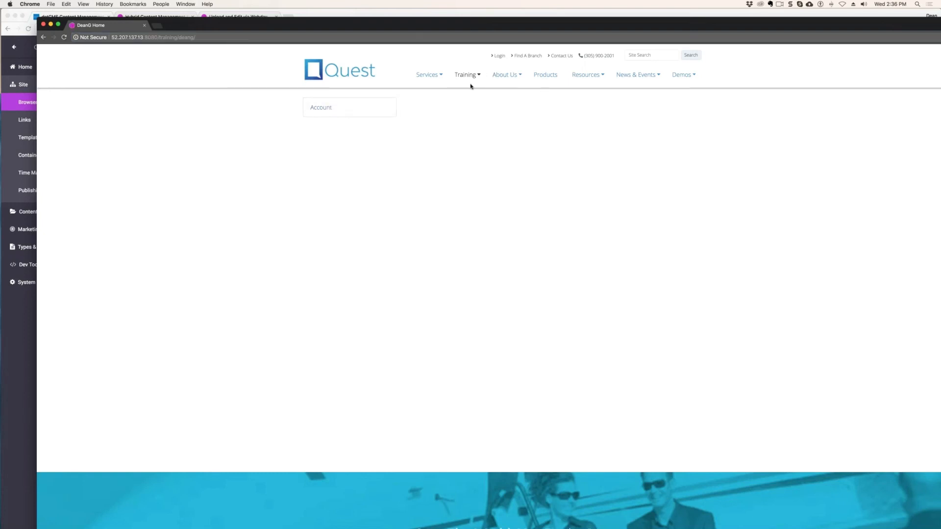
{"action": "left_click", "coordinate": [471, 84]}
{"action": "left_click", "coordinate": [473, 214]}
{"action": "left_click", "coordinate": [324, 110]}
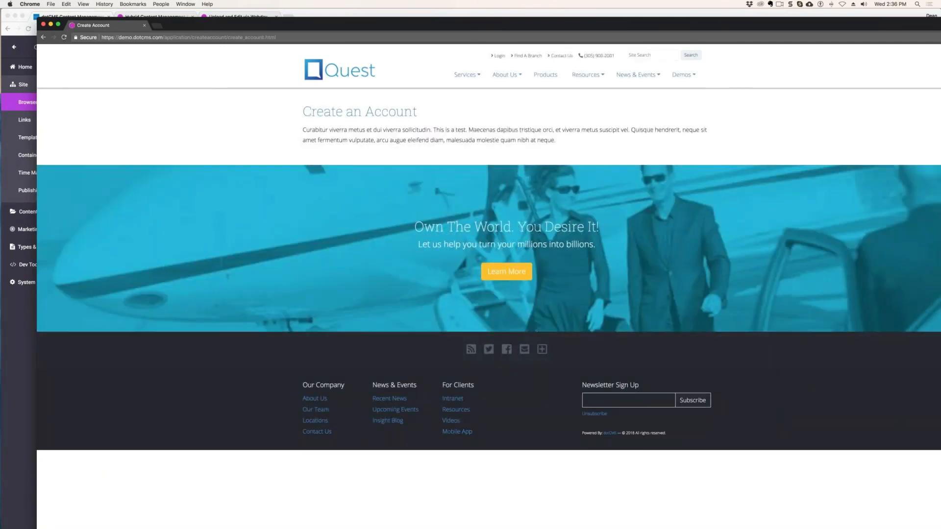
{"action": "left_click_drag", "start_coordinate": [445, 140], "coordinate": [366, 104]}
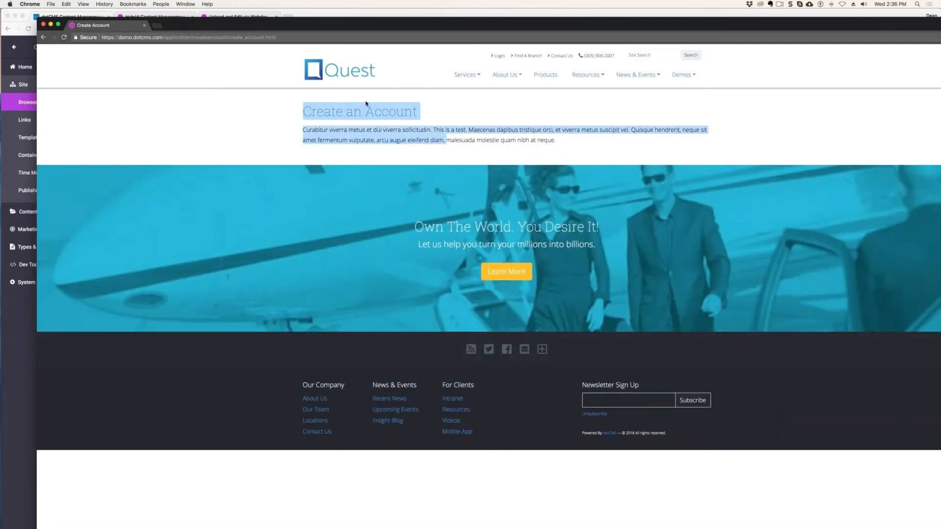
{"action": "key", "text": "super+Left"}
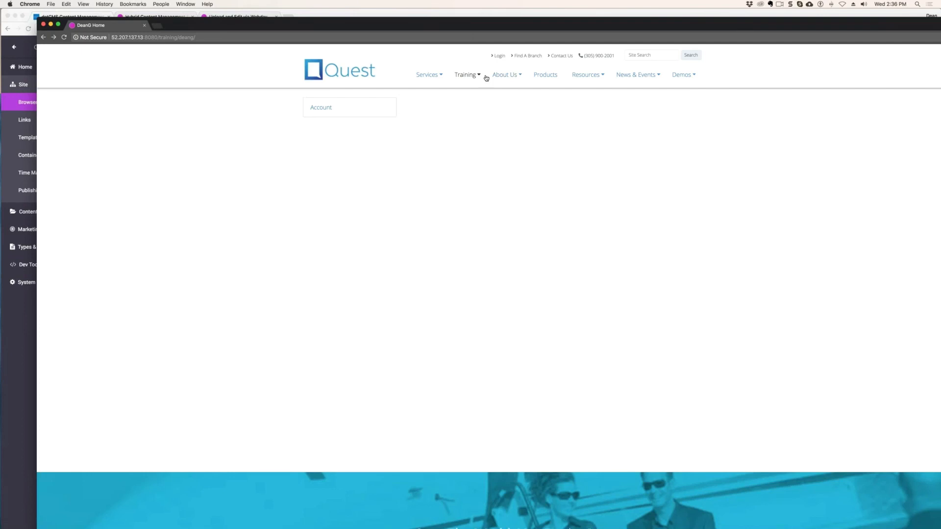
- Examine the menu links on several other trainees' live home pages, and return to the dotCMS window
{"action": "mouse_move", "coordinate": [476, 74]}
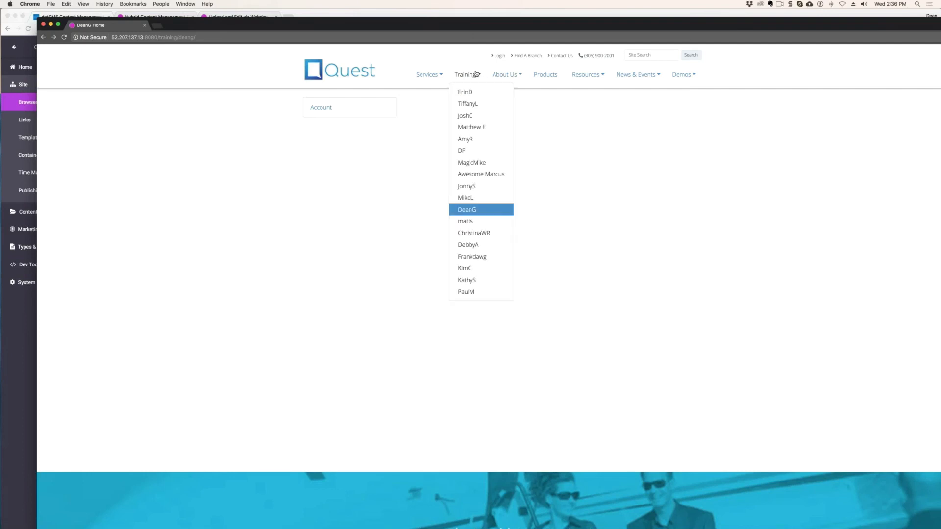
{"action": "left_click", "coordinate": [470, 128]}
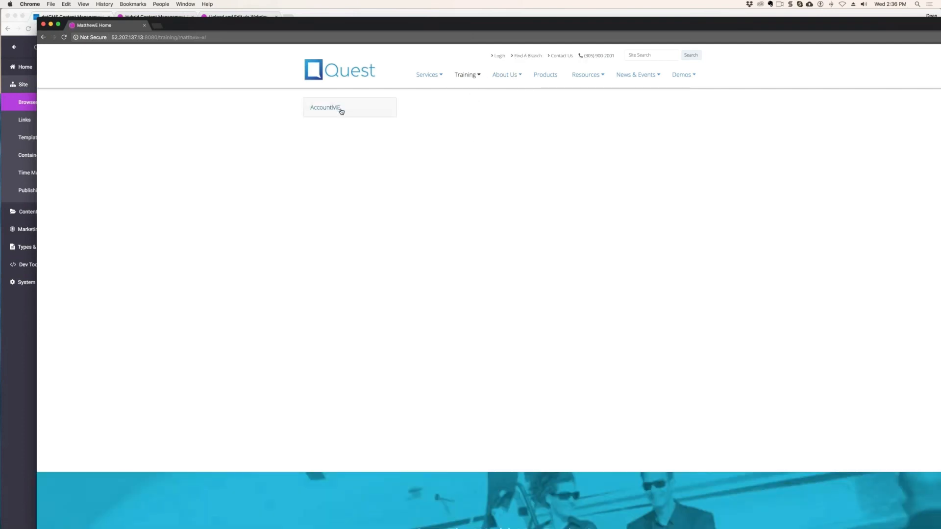
{"action": "mouse_move", "coordinate": [466, 76]}
{"action": "left_click", "coordinate": [471, 120]}
{"action": "left_click", "coordinate": [472, 234]}
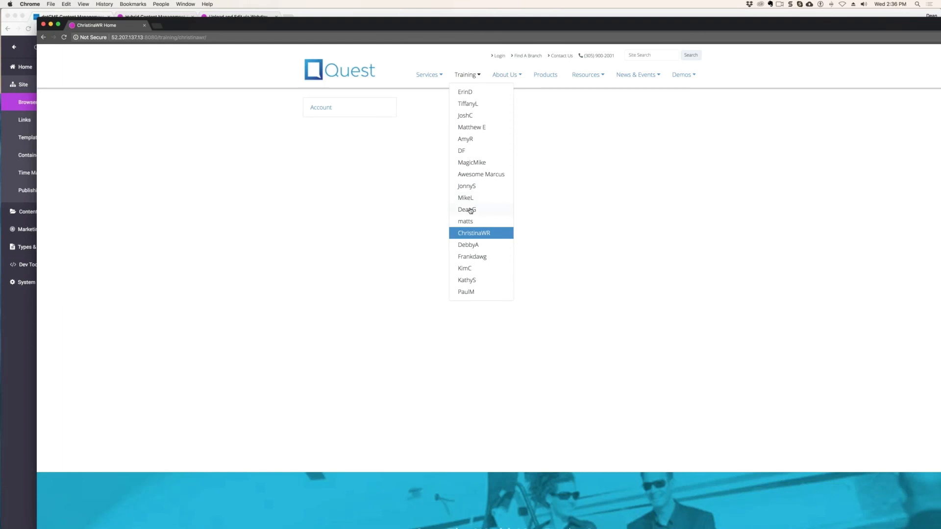
{"action": "left_click", "coordinate": [471, 200]}
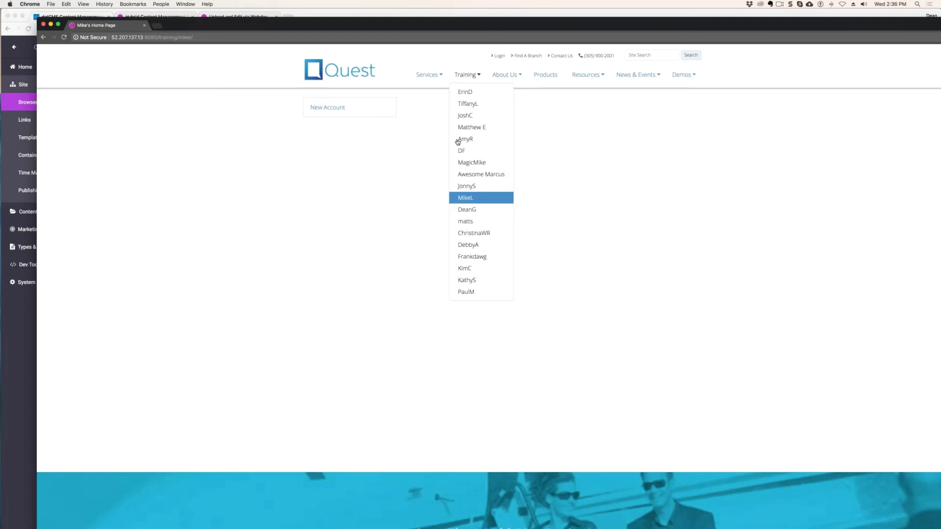
{"action": "left_click", "coordinate": [467, 269]}
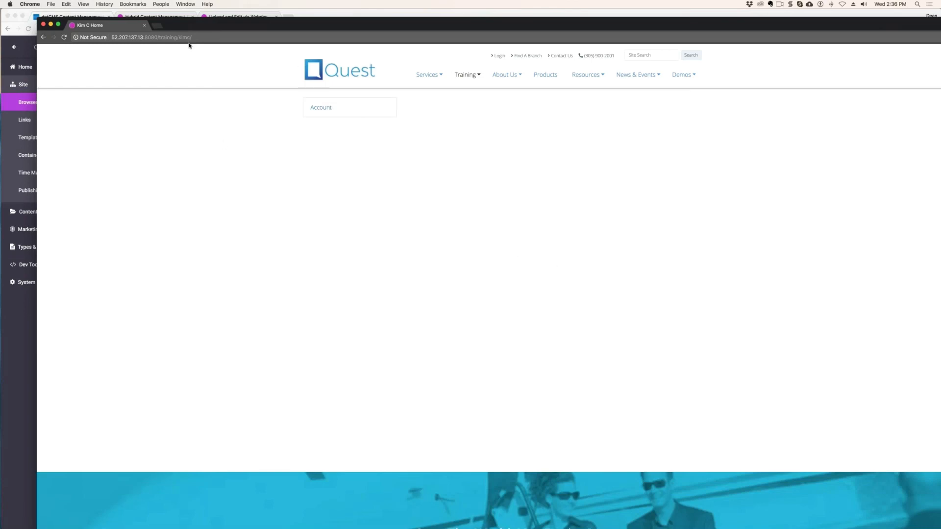
{"action": "left_click_drag", "start_coordinate": [186, 28], "coordinate": [940, 110]}
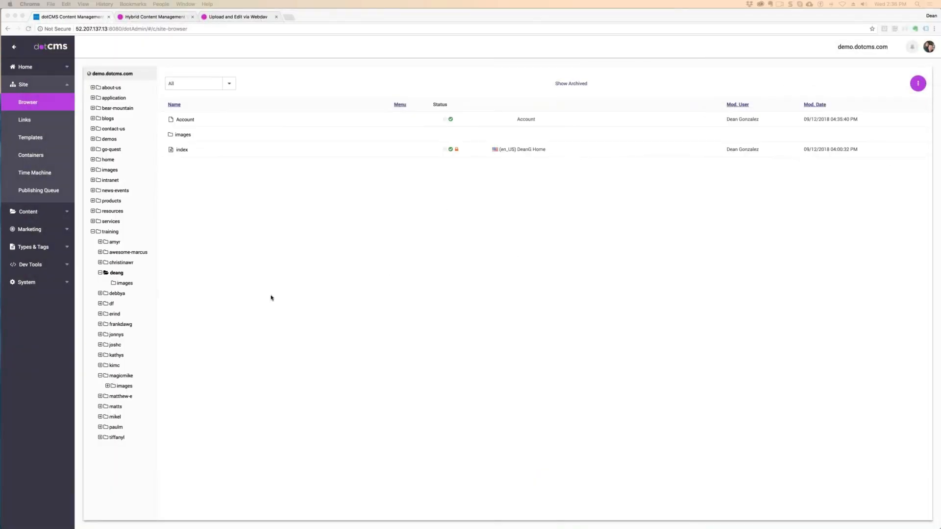
{"action": "left_click", "coordinate": [143, 304]}
{"action": "right_click", "coordinate": [116, 273]}
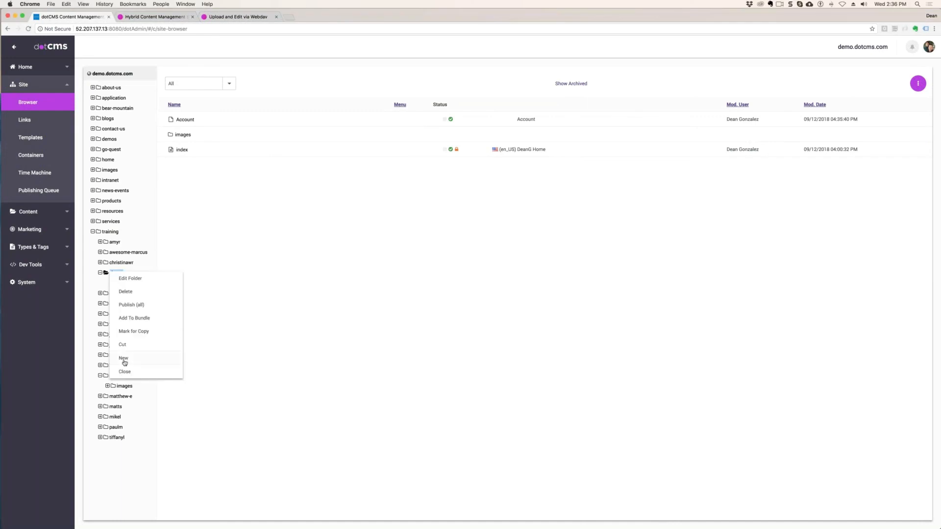
{"action": "mouse_move", "coordinate": [137, 360]}
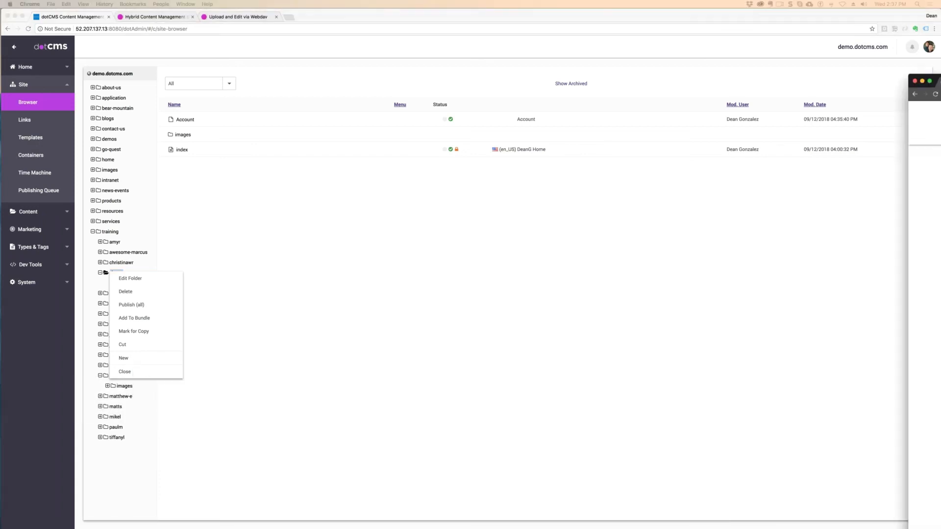
{"action": "left_click", "coordinate": [783, 14]}
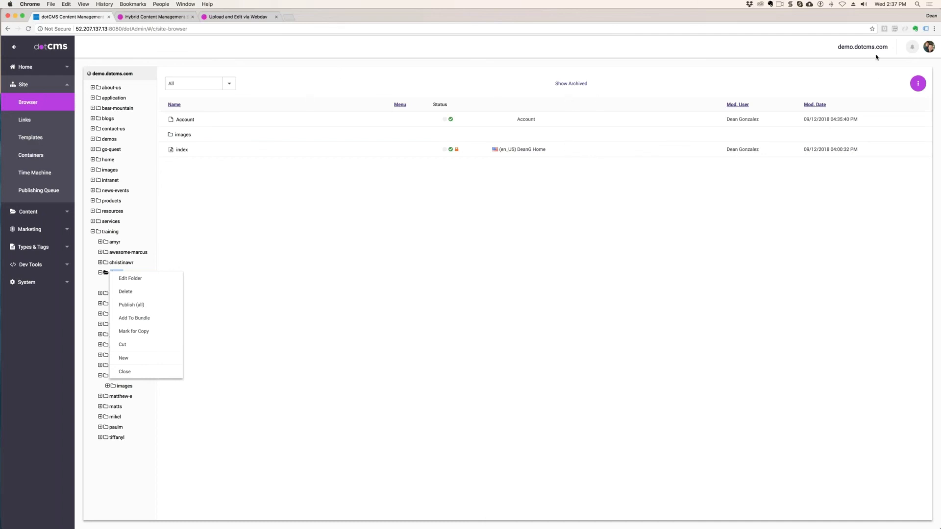
{"action": "left_click", "coordinate": [288, 18]}
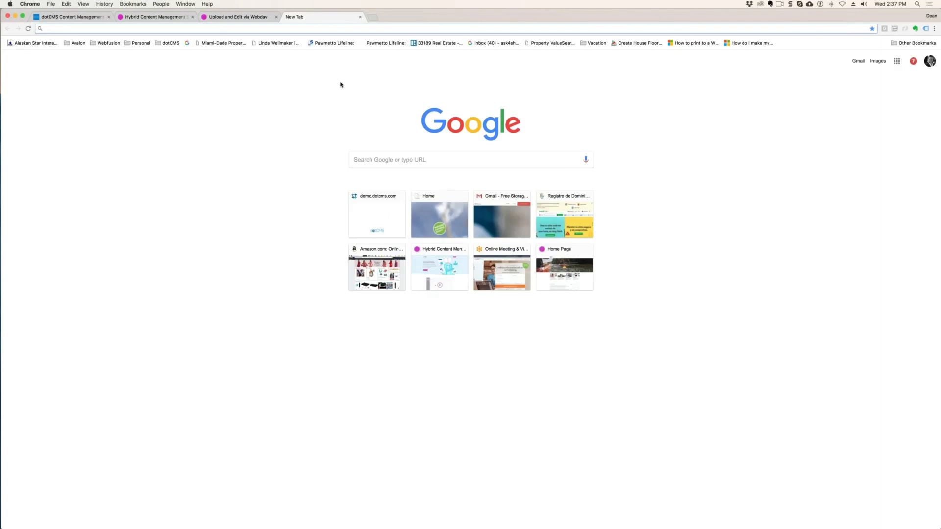
{"action": "left_click", "coordinate": [71, 17]}
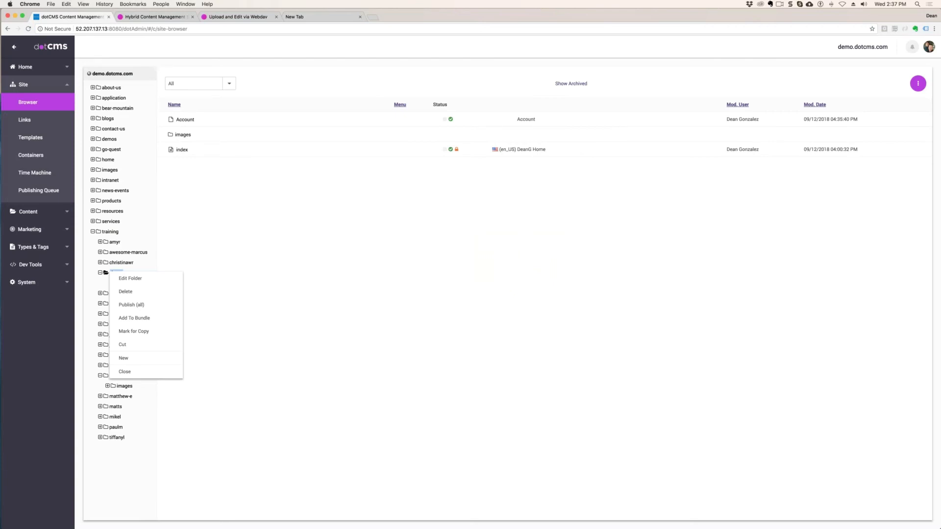
{"action": "left_click_drag", "start_coordinate": [119, 28], "coordinate": [75, 28]}
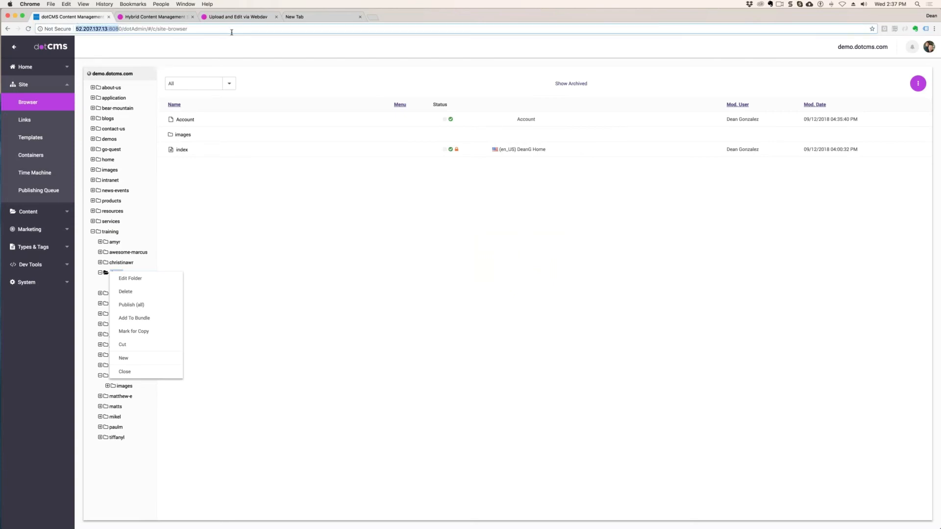
{"action": "left_click", "coordinate": [360, 17]}
{"action": "left_click", "coordinate": [934, 29]}
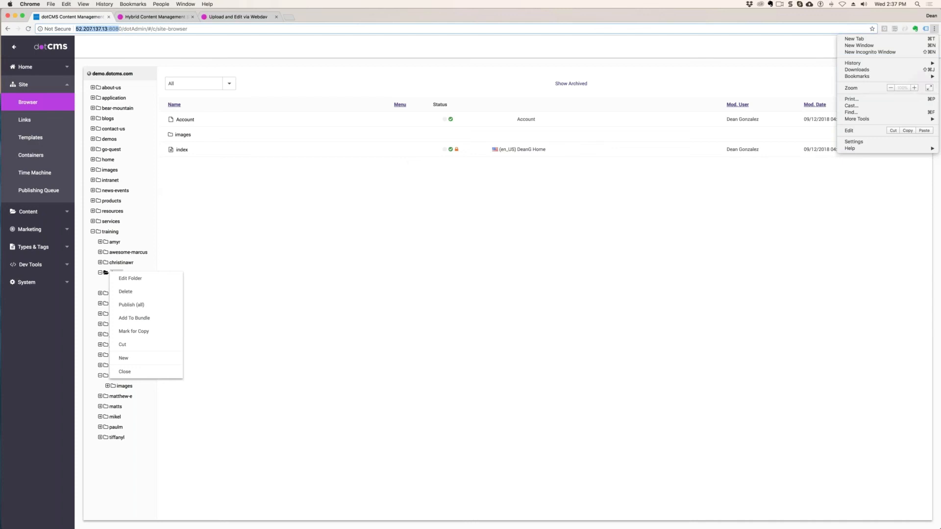
{"action": "left_click", "coordinate": [934, 29]}
{"action": "left_click", "coordinate": [865, 53]}
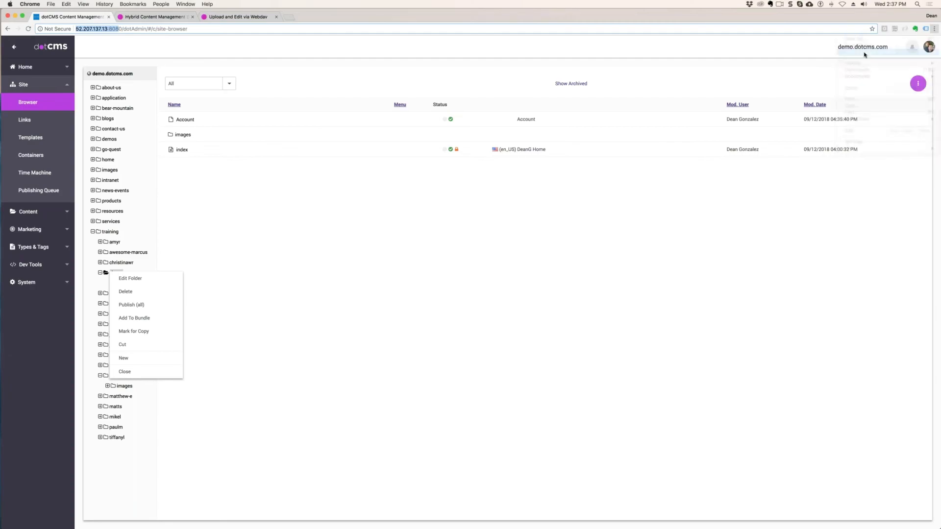
{"action": "left_click_drag", "start_coordinate": [490, 16], "coordinate": [940, 90]}
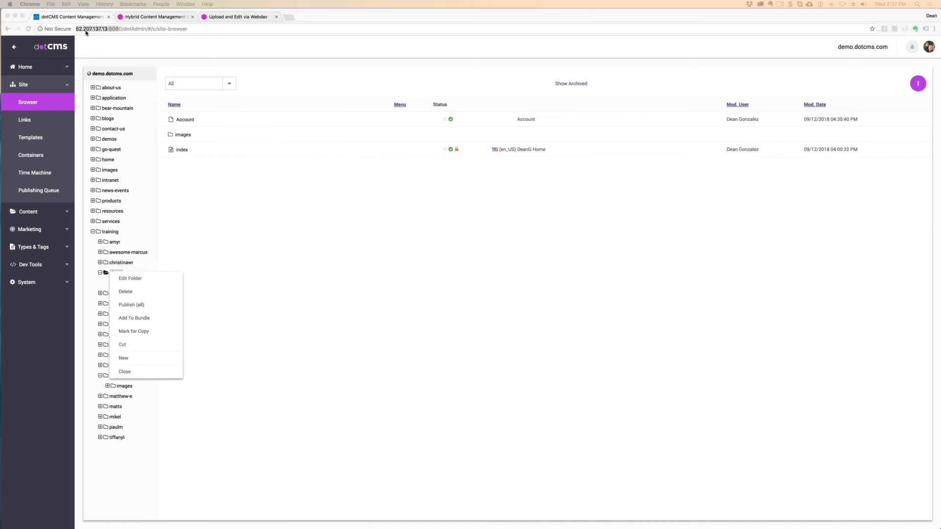
- Copy the server address 52.207.137.13:8080, load it in a new incognito window, and open a page from the Training navigation
{"action": "left_click", "coordinate": [124, 30]}
{"action": "left_click_drag", "start_coordinate": [123, 29], "coordinate": [42, 24]}
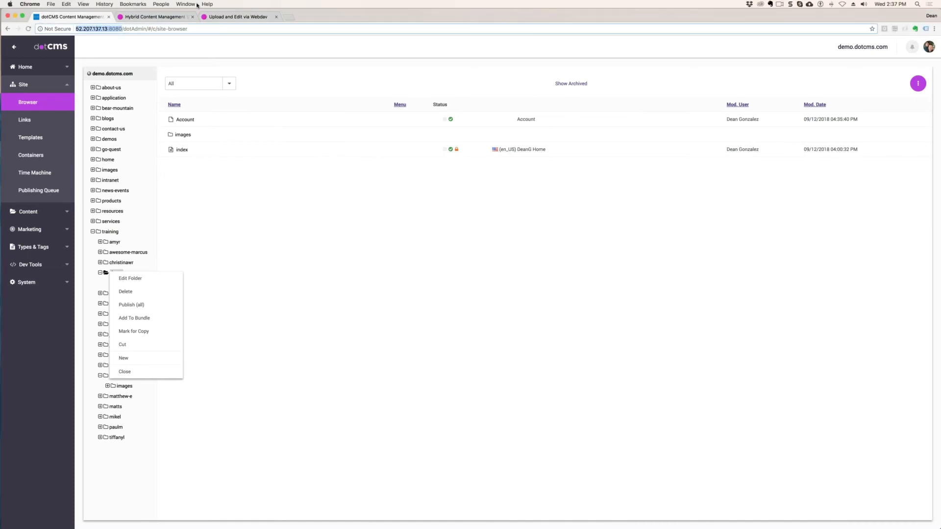
{"action": "key", "text": "super+c"}
{"action": "key", "text": "super+shift+n"}
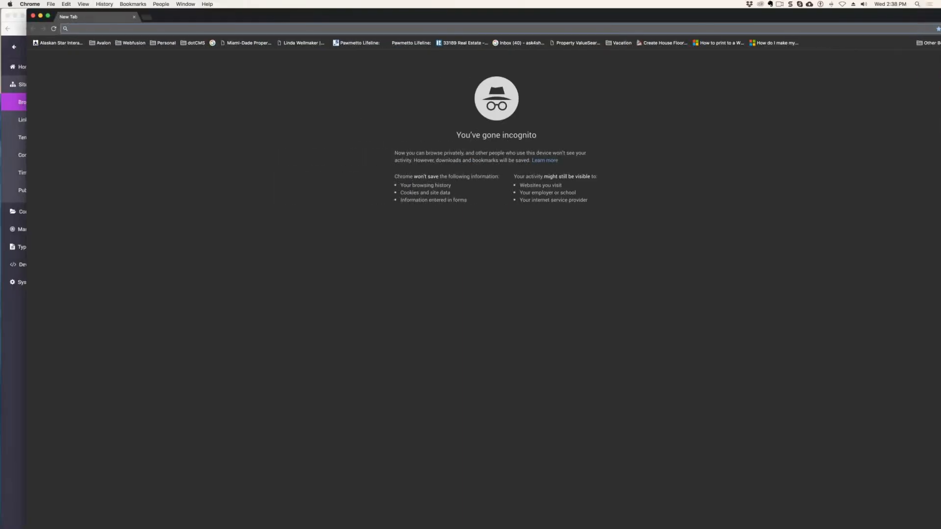
{"action": "key", "text": "super+v"}
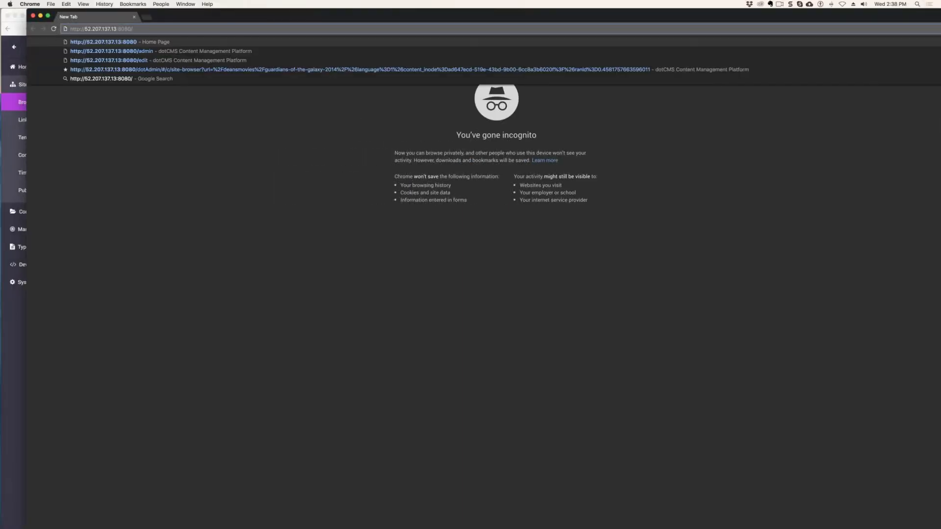
{"action": "key", "text": "Return"}
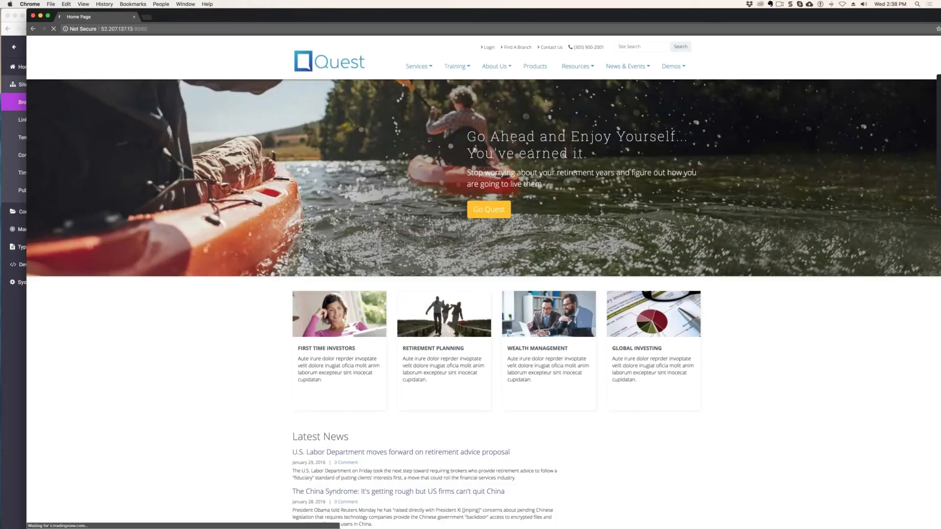
{"action": "mouse_move", "coordinate": [455, 66]}
{"action": "left_click", "coordinate": [472, 133]}
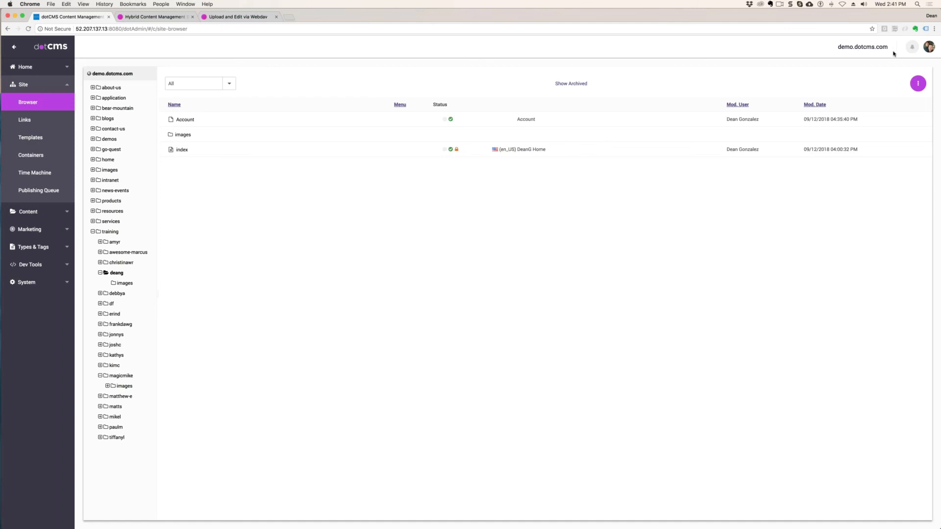
{"action": "left_click_drag", "start_coordinate": [841, 47], "coordinate": [888, 48]}
{"action": "left_click", "coordinate": [892, 49]}
{"action": "left_click_drag", "start_coordinate": [837, 47], "coordinate": [897, 49]}
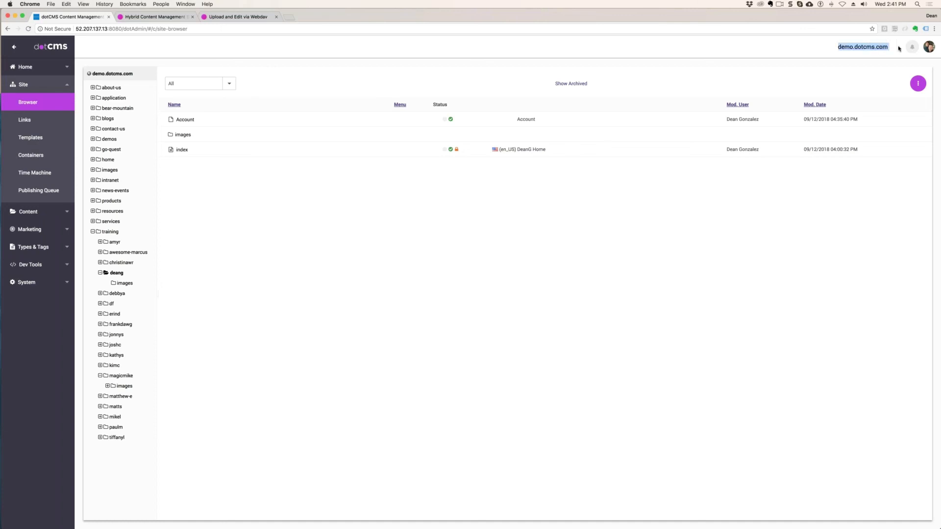